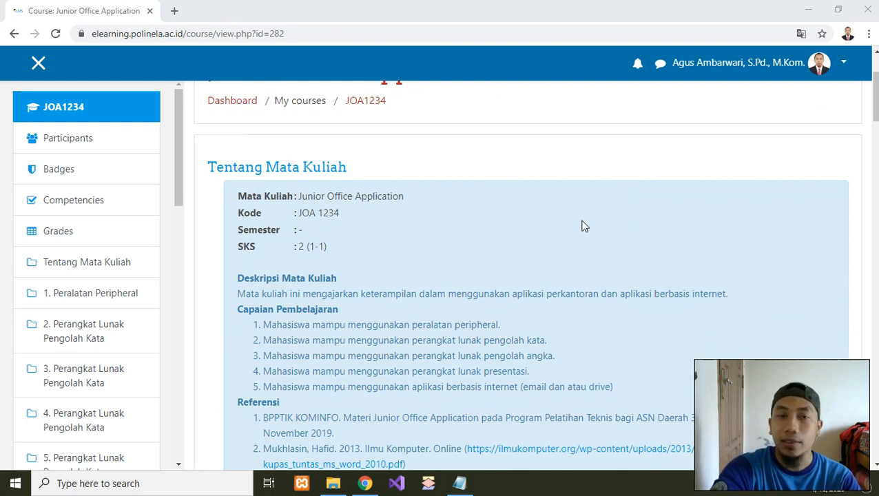
Look through the course overview and the materials and exercises listed in sections 1 to 3 of the Junior Office Application course.
{"action": "scroll", "coordinate": [582, 226], "scroll_direction": "down", "scroll_amount": 5}
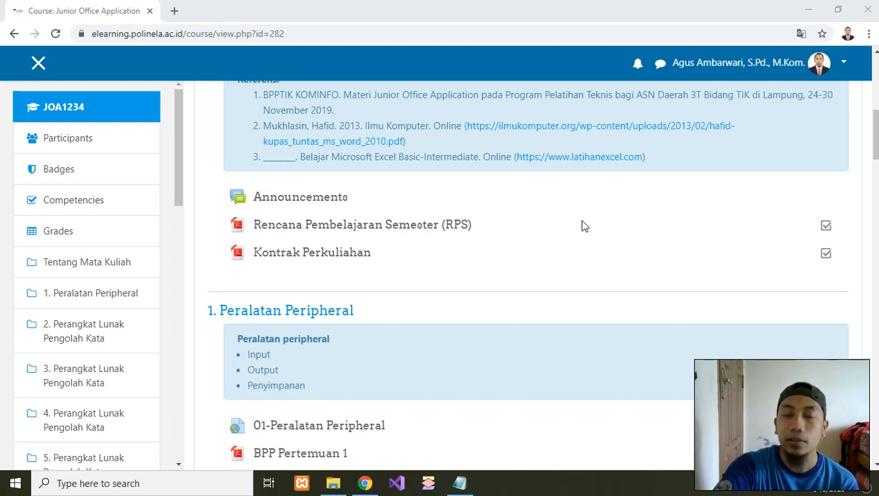
{"action": "scroll", "coordinate": [583, 226], "scroll_direction": "down", "scroll_amount": 2}
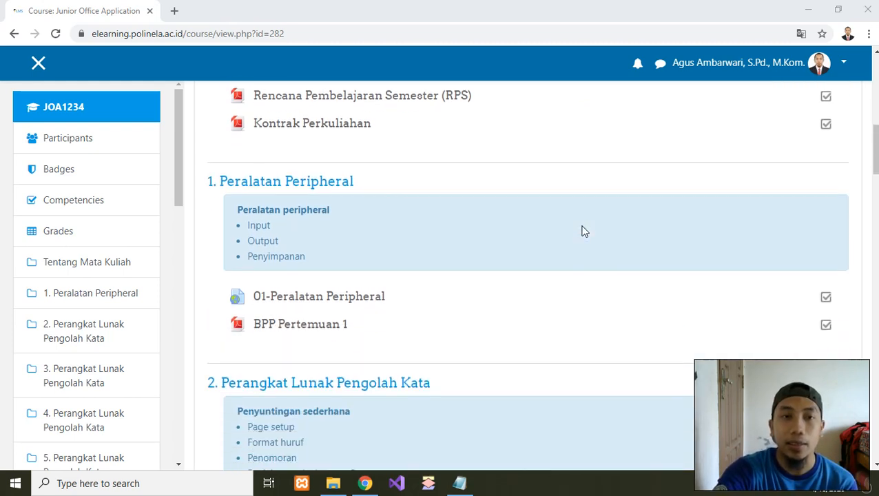
{"action": "scroll", "coordinate": [582, 230], "scroll_direction": "up", "scroll_amount": 2}
{"action": "scroll", "coordinate": [637, 265], "scroll_direction": "down", "scroll_amount": 2}
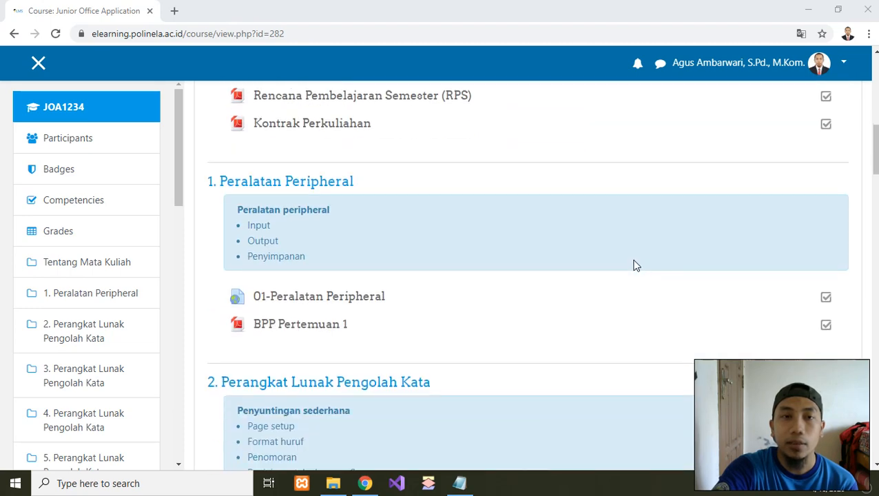
{"action": "scroll", "coordinate": [473, 234], "scroll_direction": "down", "scroll_amount": 3}
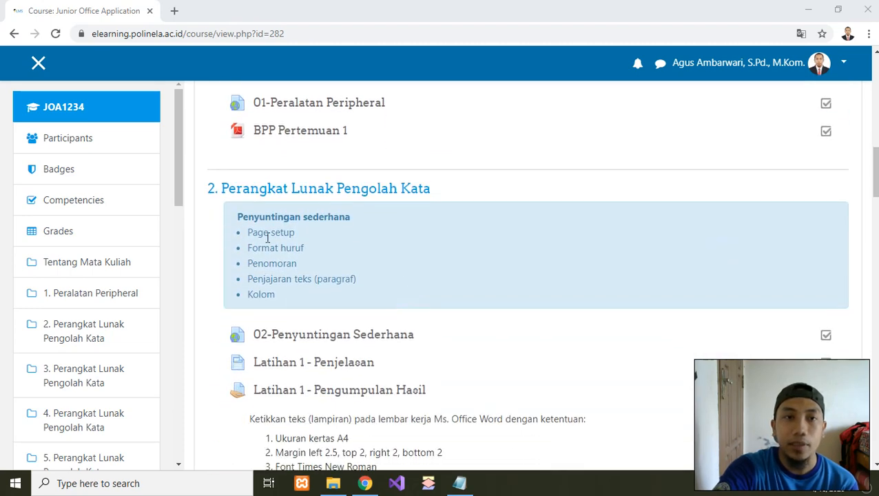
{"action": "scroll", "coordinate": [422, 318], "scroll_direction": "down", "scroll_amount": 1}
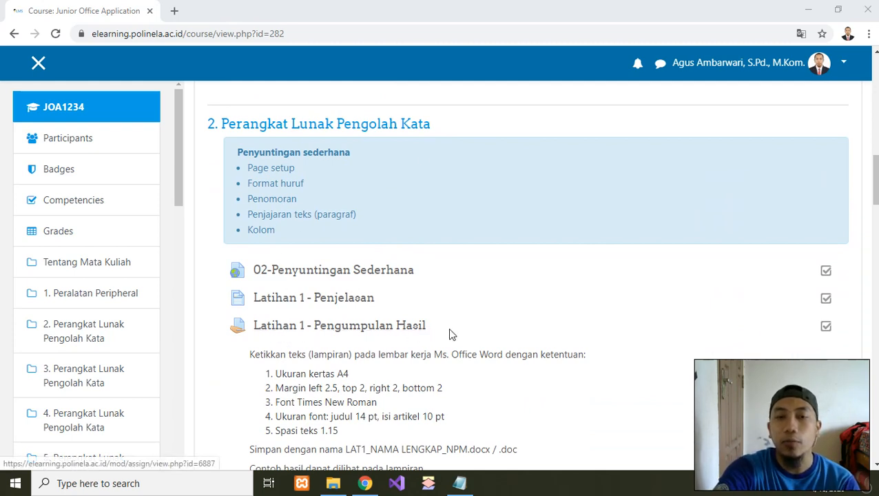
{"action": "scroll", "coordinate": [334, 342], "scroll_direction": "down", "scroll_amount": 1}
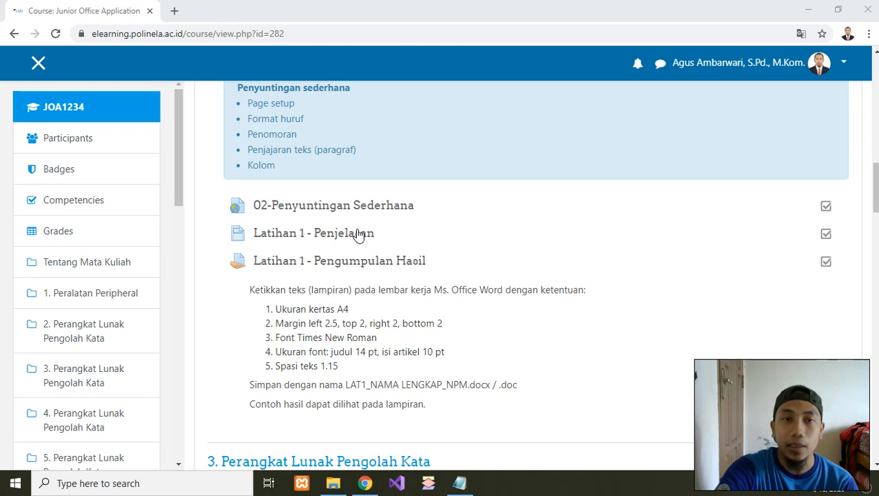
{"action": "scroll", "coordinate": [357, 278], "scroll_direction": "down", "scroll_amount": 1}
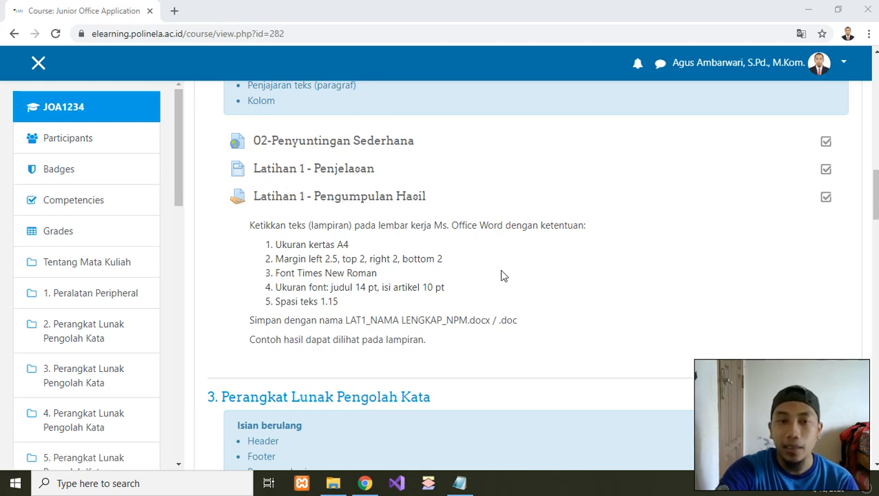
{"action": "scroll", "coordinate": [491, 287], "scroll_direction": "down", "scroll_amount": 1}
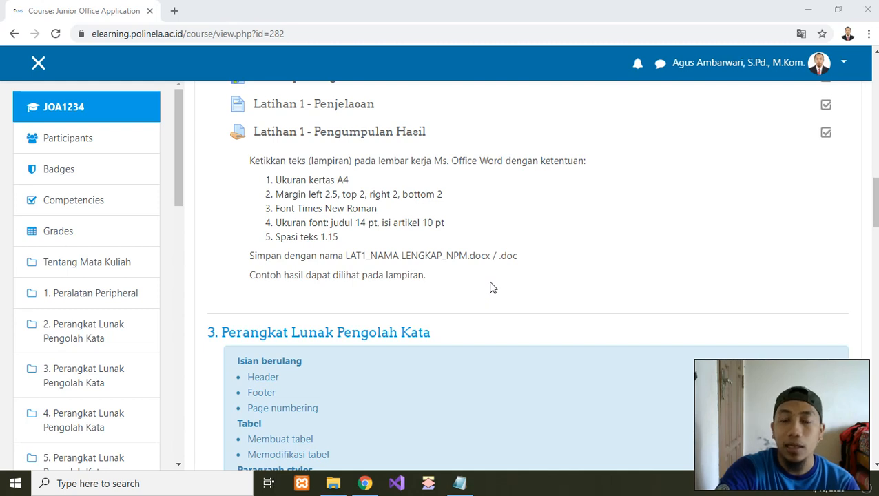
{"action": "scroll", "coordinate": [503, 283], "scroll_direction": "down", "scroll_amount": 1}
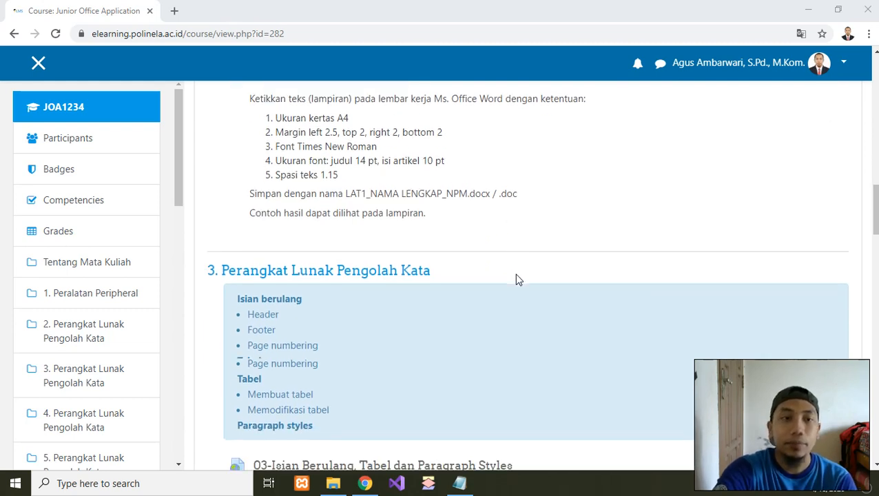
{"action": "scroll", "coordinate": [617, 224], "scroll_direction": "down", "scroll_amount": 2}
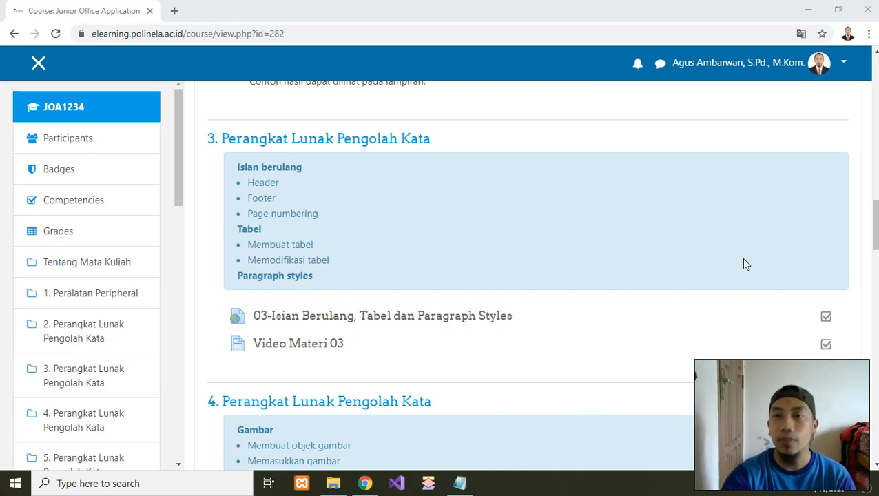
{"action": "scroll", "coordinate": [744, 261], "scroll_direction": "up", "scroll_amount": 4}
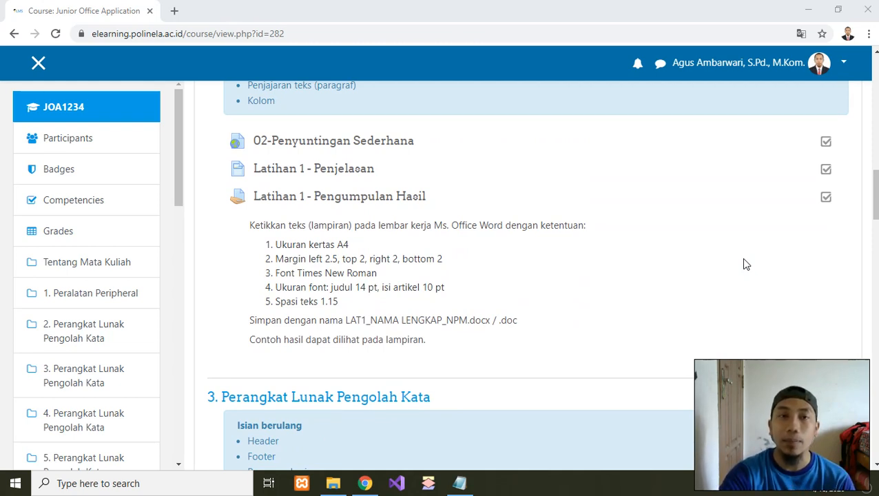
{"action": "scroll", "coordinate": [743, 260], "scroll_direction": "up", "scroll_amount": 2}
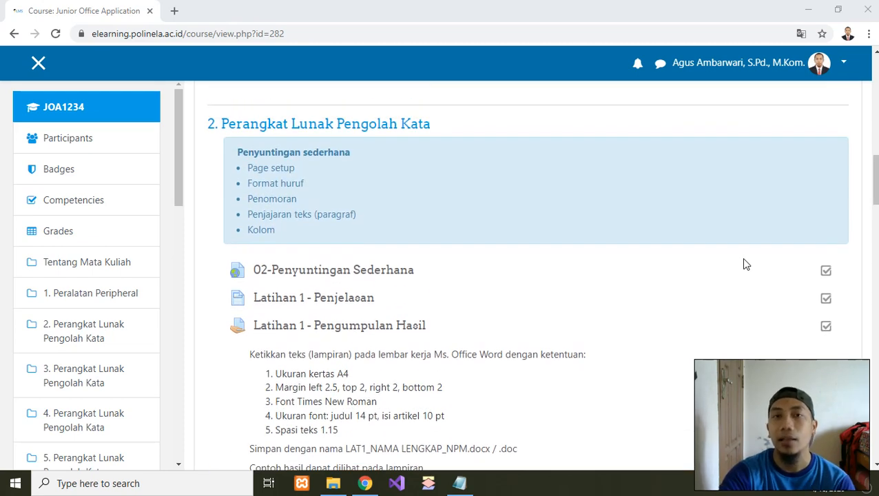
{"action": "scroll", "coordinate": [743, 264], "scroll_direction": "up", "scroll_amount": 10}
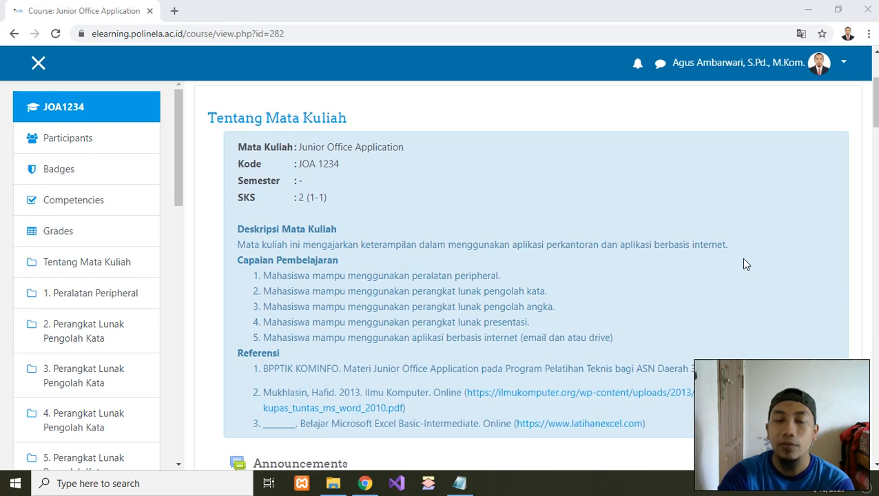
{"action": "scroll", "coordinate": [745, 264], "scroll_direction": "up", "scroll_amount": 3}
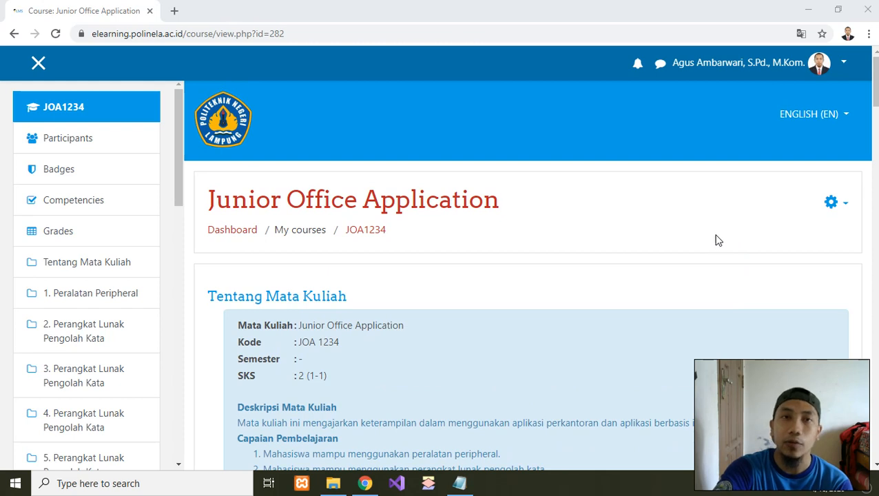
Turn on editing for the course and start adding an activity or resource to section "3. Perangkat Lunak Pengolah Kata".
{"action": "left_click", "coordinate": [832, 201]}
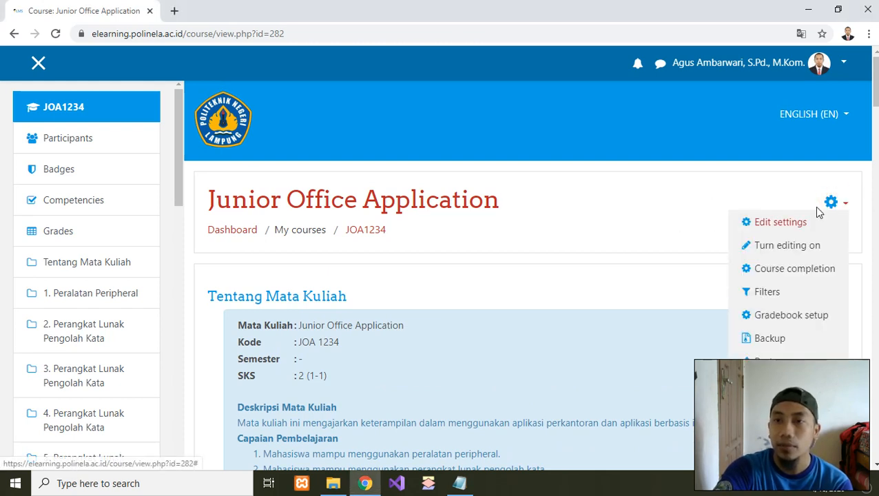
{"action": "left_click", "coordinate": [777, 246]}
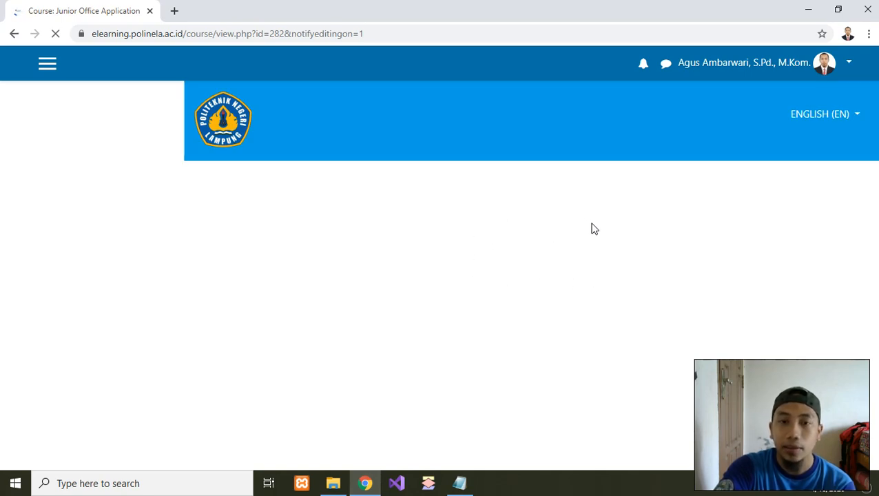
{"action": "scroll", "coordinate": [436, 269], "scroll_direction": "down", "scroll_amount": 1}
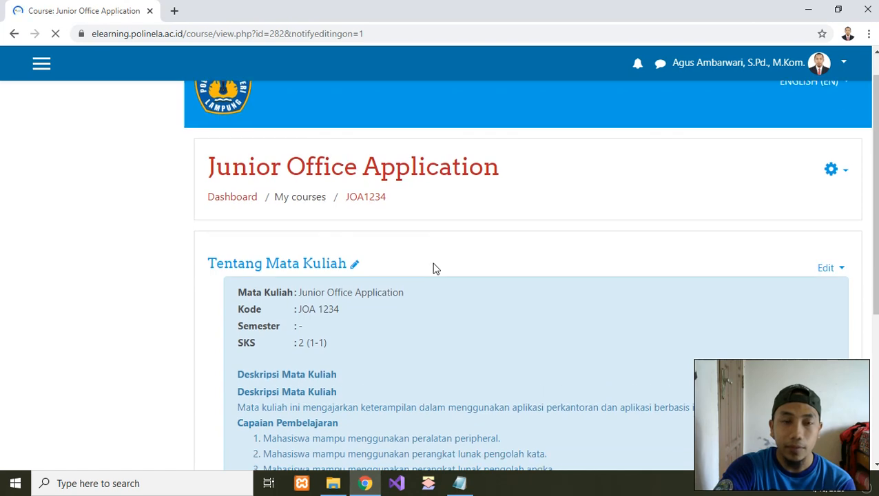
{"action": "scroll", "coordinate": [434, 268], "scroll_direction": "down", "scroll_amount": 10}
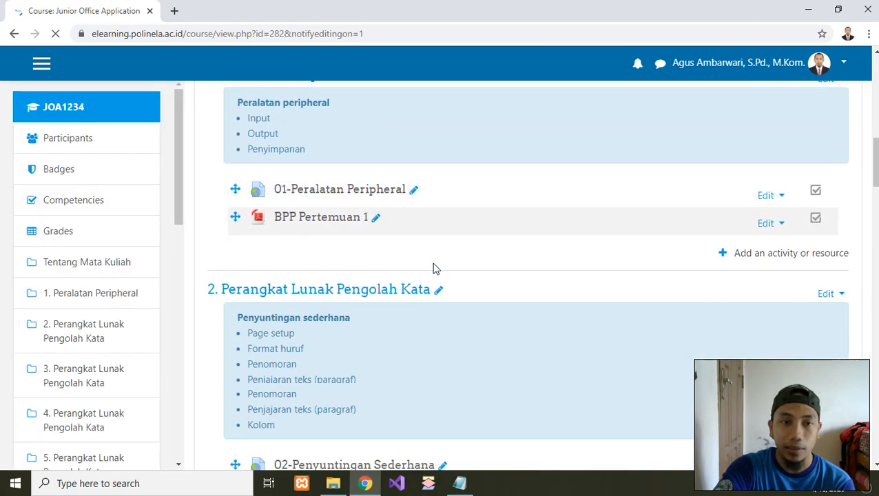
{"action": "scroll", "coordinate": [434, 268], "scroll_direction": "down", "scroll_amount": 7}
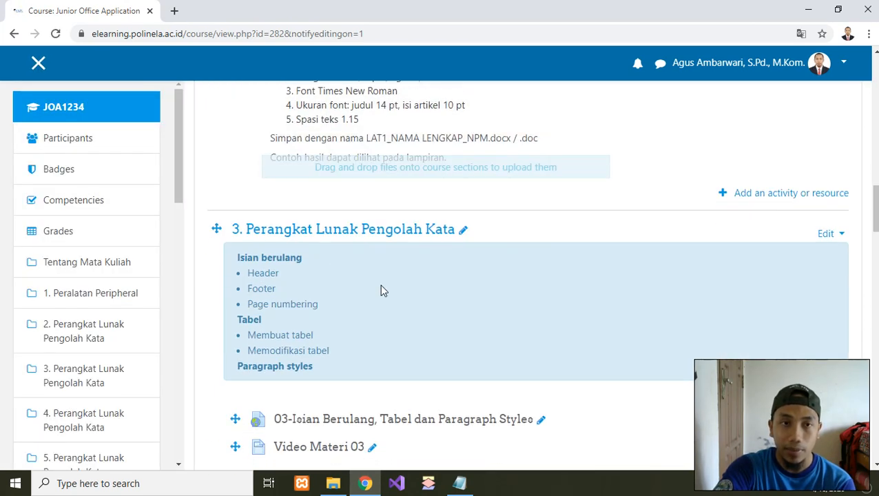
{"action": "scroll", "coordinate": [380, 285], "scroll_direction": "down", "scroll_amount": 3}
{"action": "scroll", "coordinate": [357, 261], "scroll_direction": "up", "scroll_amount": 2}
{"action": "scroll", "coordinate": [559, 353], "scroll_direction": "down", "scroll_amount": 1}
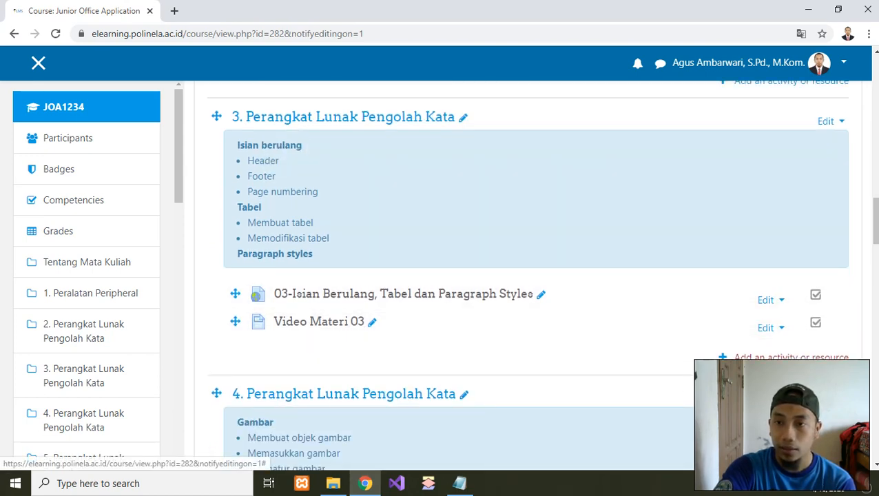
{"action": "left_click", "coordinate": [792, 356]}
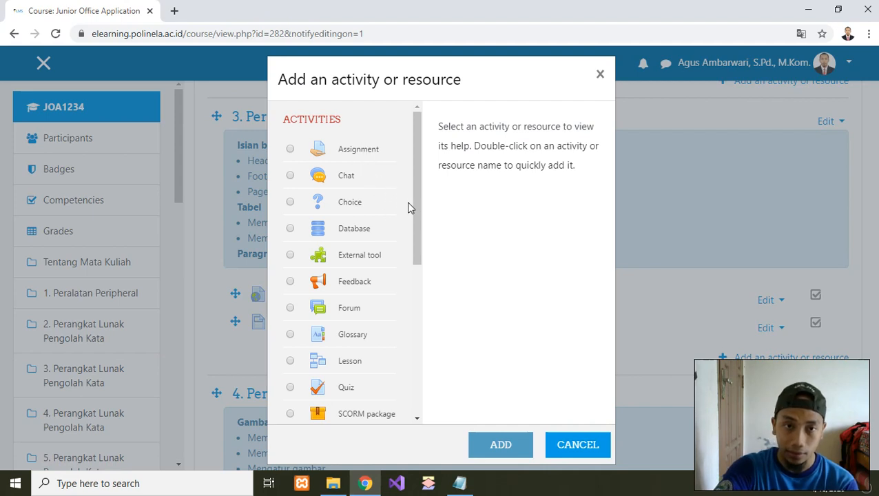
Choose Feedback as the activity type, read its description and add it to the section.
{"action": "left_click_drag", "start_coordinate": [417, 213], "coordinate": [418, 230]}
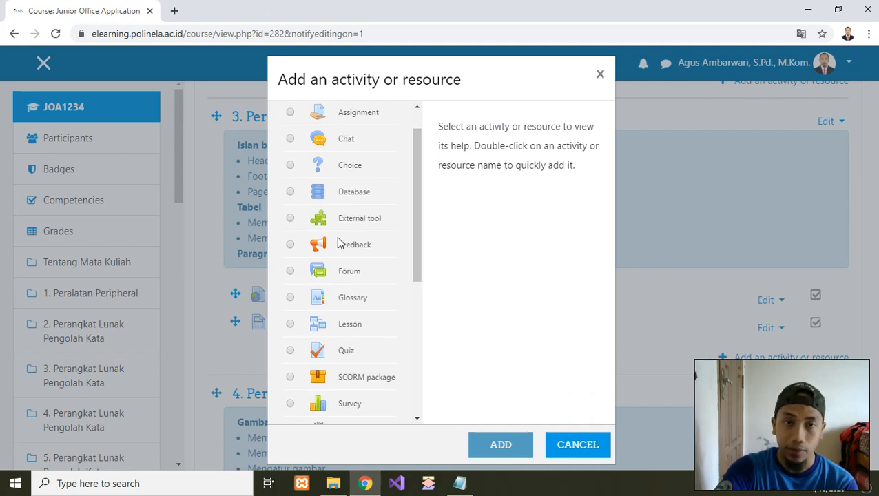
{"action": "left_click", "coordinate": [290, 244]}
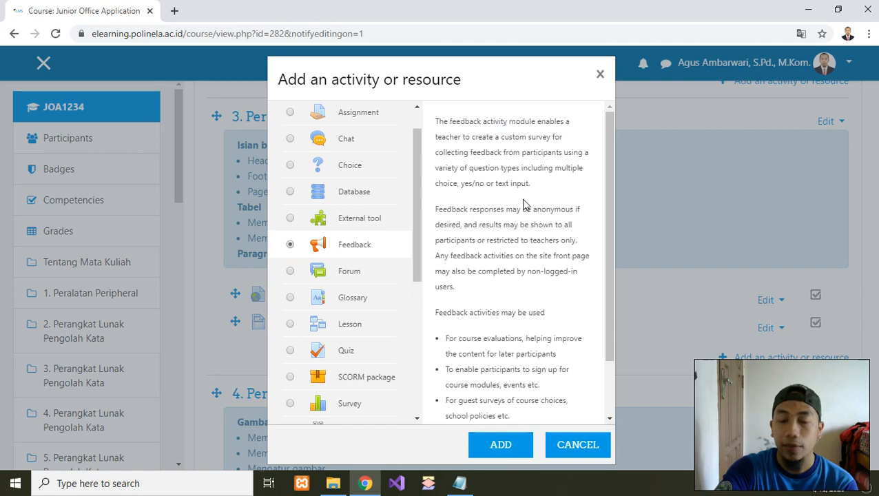
{"action": "scroll", "coordinate": [524, 203], "scroll_direction": "down", "scroll_amount": 2}
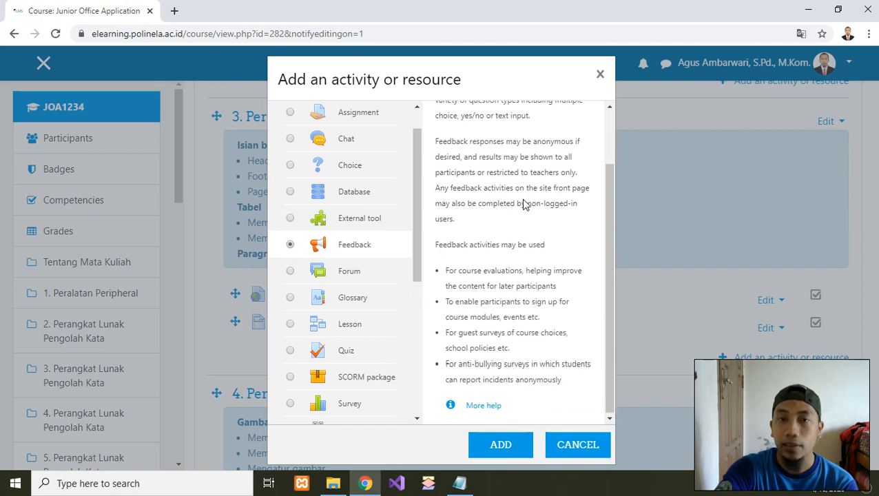
{"action": "left_click", "coordinate": [496, 451]}
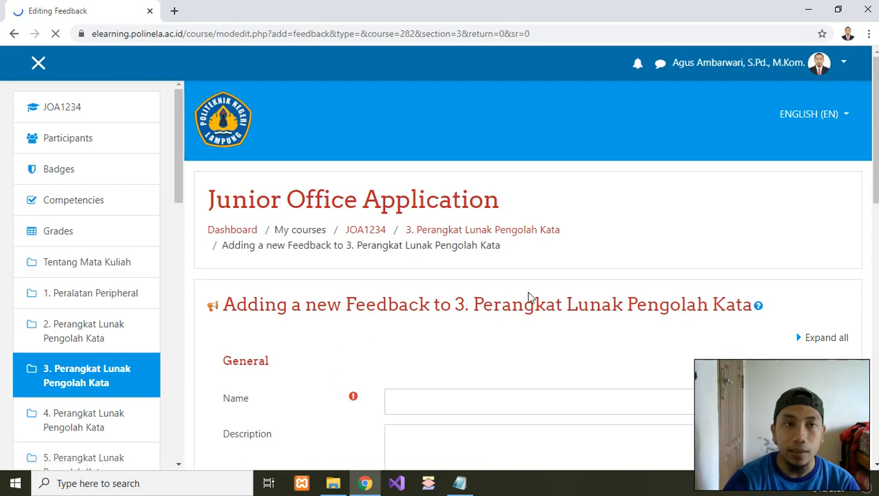
Name the new feedback activity "Review Materi".
{"action": "scroll", "coordinate": [530, 297], "scroll_direction": "down", "scroll_amount": 1}
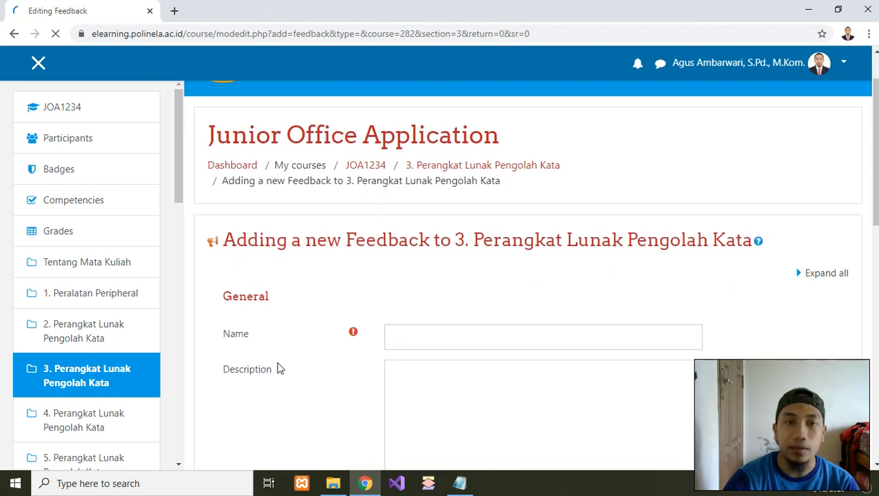
{"action": "scroll", "coordinate": [477, 314], "scroll_direction": "down", "scroll_amount": 1}
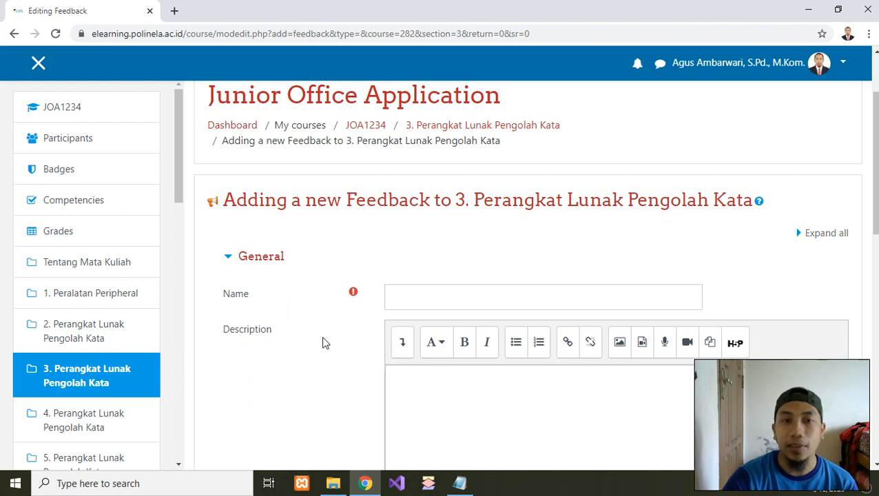
{"action": "scroll", "coordinate": [324, 344], "scroll_direction": "down", "scroll_amount": 1}
{"action": "left_click", "coordinate": [405, 237]}
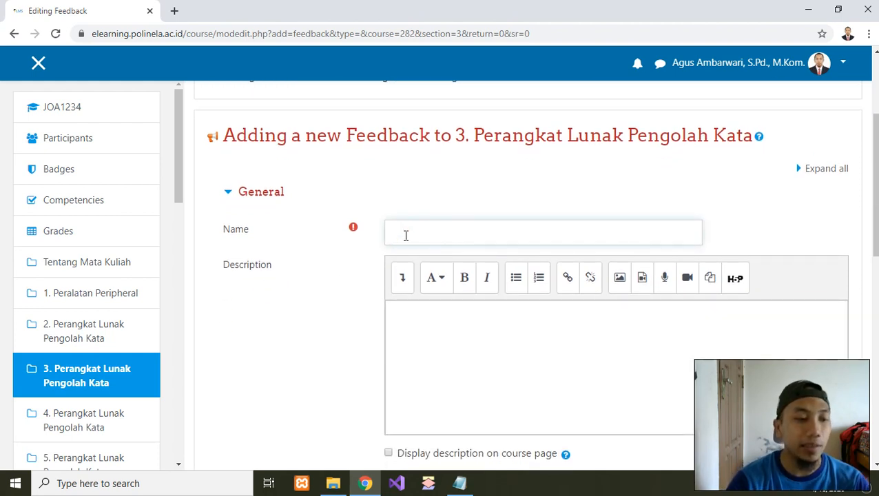
{"action": "type", "text": "Rev"}
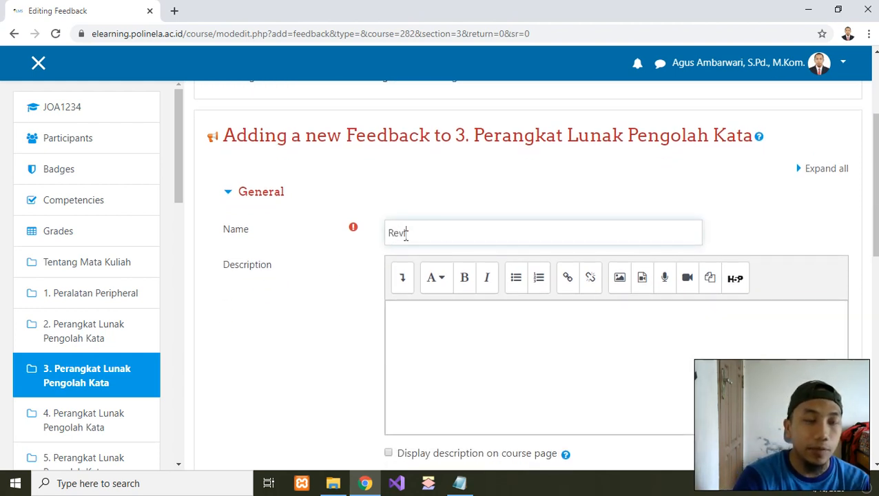
{"action": "type", "text": "iew at"}
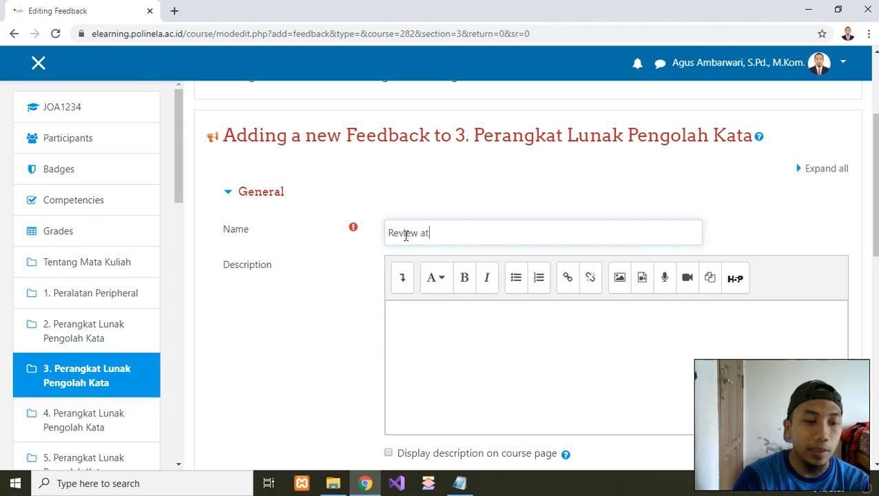
{"action": "type", "text": "eri"}
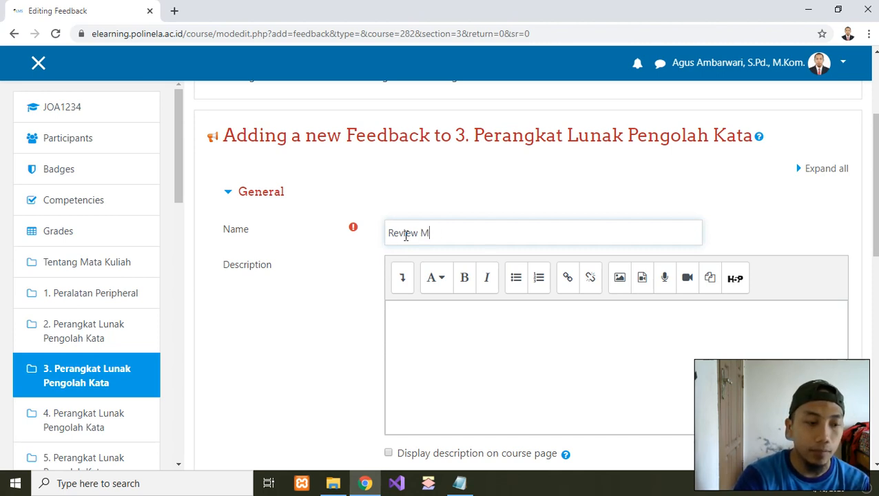
{"action": "type", "text": "ateri"}
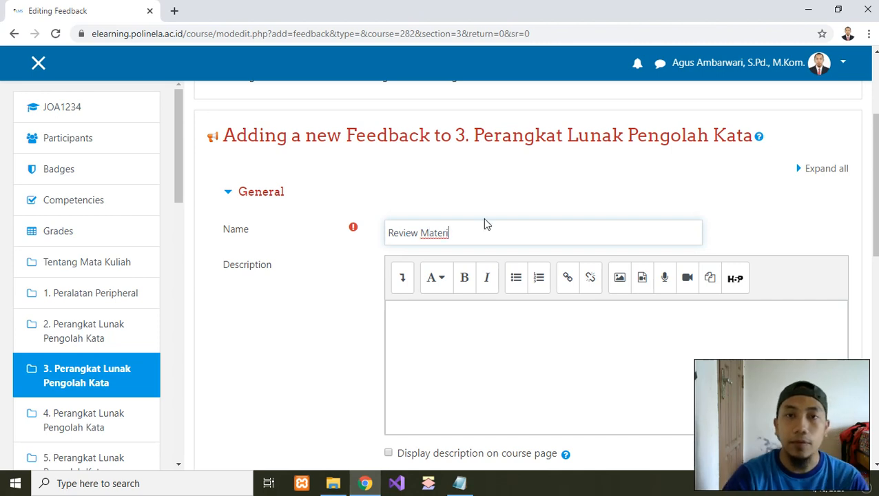
{"action": "scroll", "coordinate": [486, 220], "scroll_direction": "down", "scroll_amount": 1}
{"action": "left_click", "coordinate": [492, 287]}
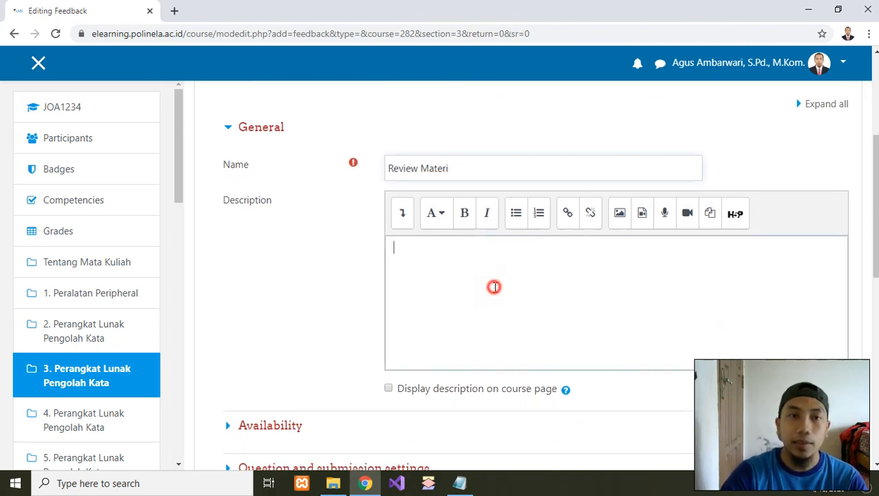
{"action": "scroll", "coordinate": [493, 288], "scroll_direction": "down", "scroll_amount": 2}
{"action": "scroll", "coordinate": [493, 238], "scroll_direction": "up", "scroll_amount": 4}
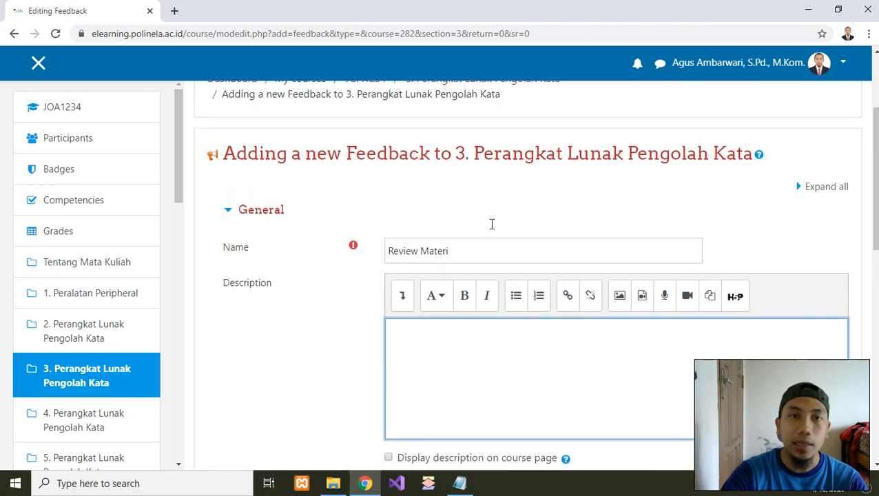
{"action": "scroll", "coordinate": [493, 229], "scroll_direction": "down", "scroll_amount": 3}
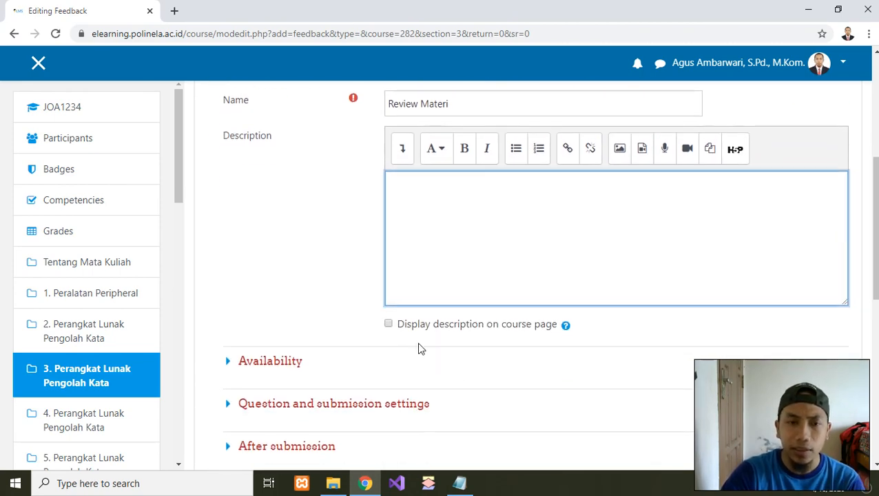
Copy "Feedback ini saya gunakan untuk memberikan penilaian aktivitas dan kehadiran kalian dalam pembelajaran daring (dalam jaringan)." from Notepad into the description.
{"action": "left_click", "coordinate": [461, 481]}
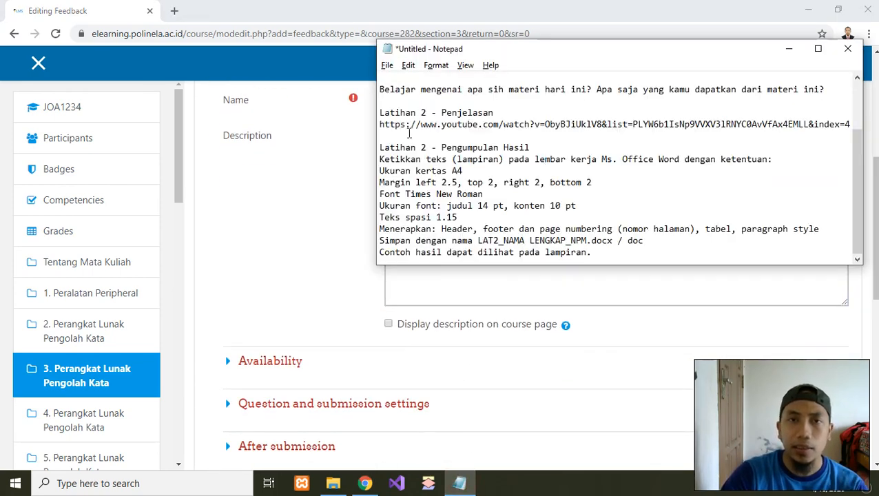
{"action": "scroll", "coordinate": [409, 135], "scroll_direction": "up", "scroll_amount": 2}
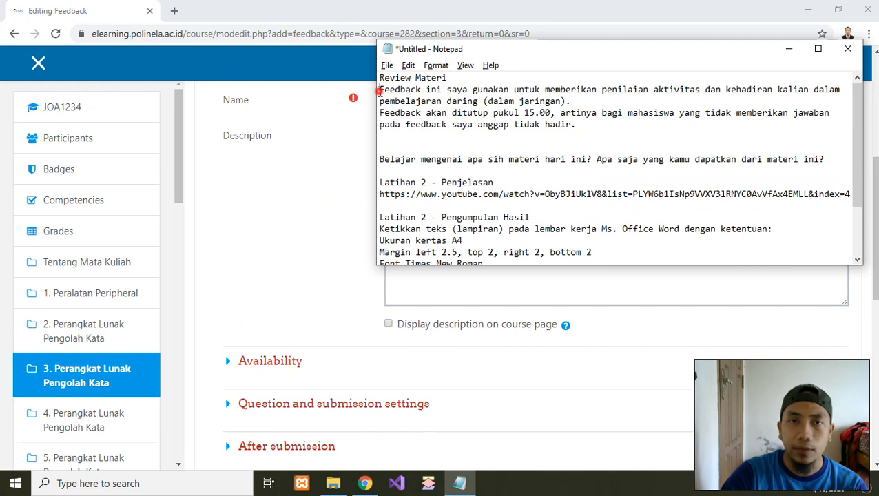
{"action": "left_click_drag", "start_coordinate": [379, 90], "coordinate": [574, 101]}
{"action": "key", "text": "ctrl+c"}
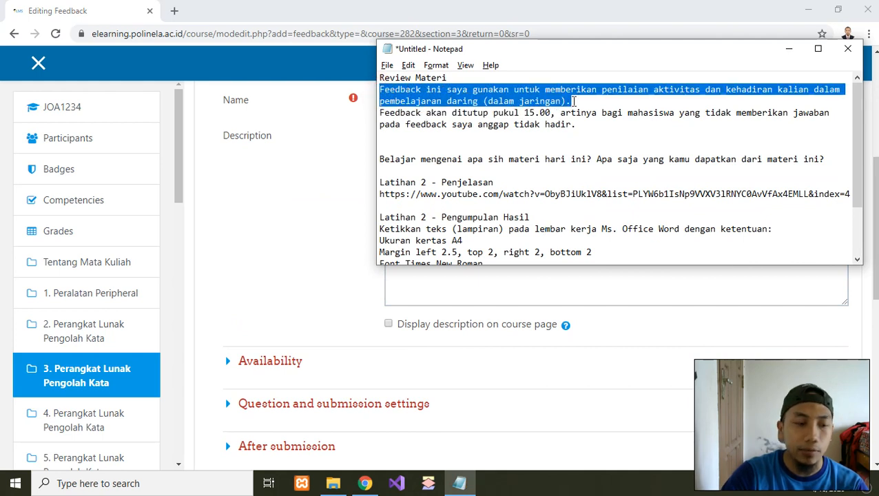
{"action": "key", "text": "alt+Tab"}
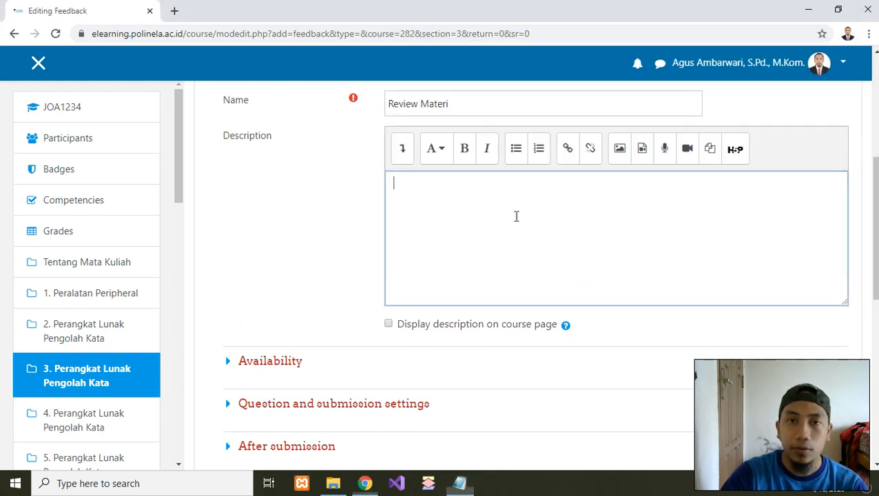
{"action": "left_click", "coordinate": [509, 216]}
{"action": "key", "text": "ctrl+v"}
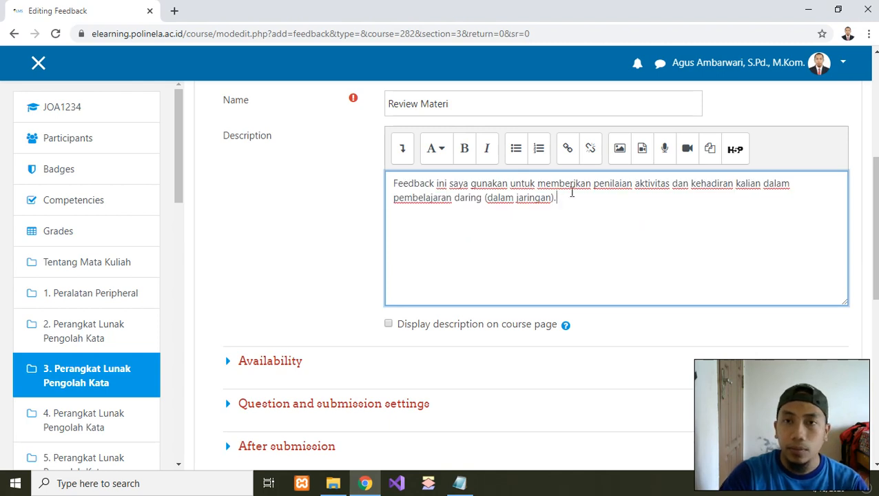
{"action": "left_click", "coordinate": [584, 188]}
{"action": "left_click", "coordinate": [645, 184]}
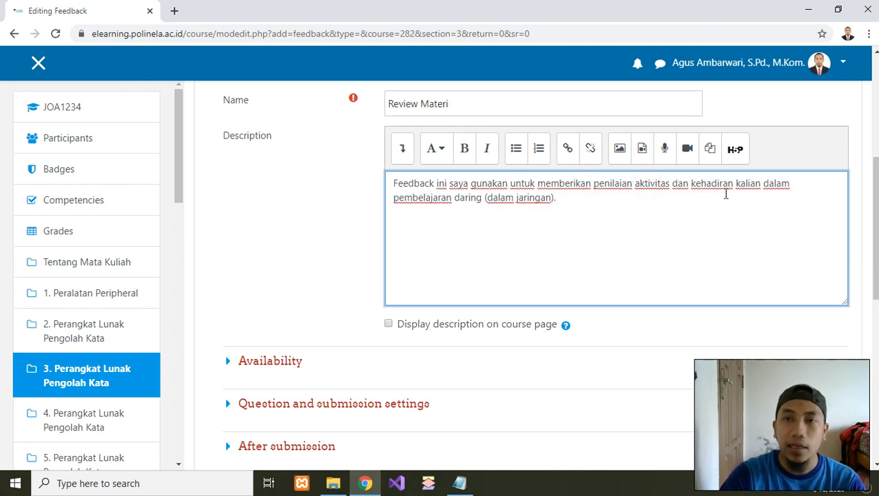
{"action": "left_click", "coordinate": [725, 194]}
{"action": "left_click", "coordinate": [736, 186]}
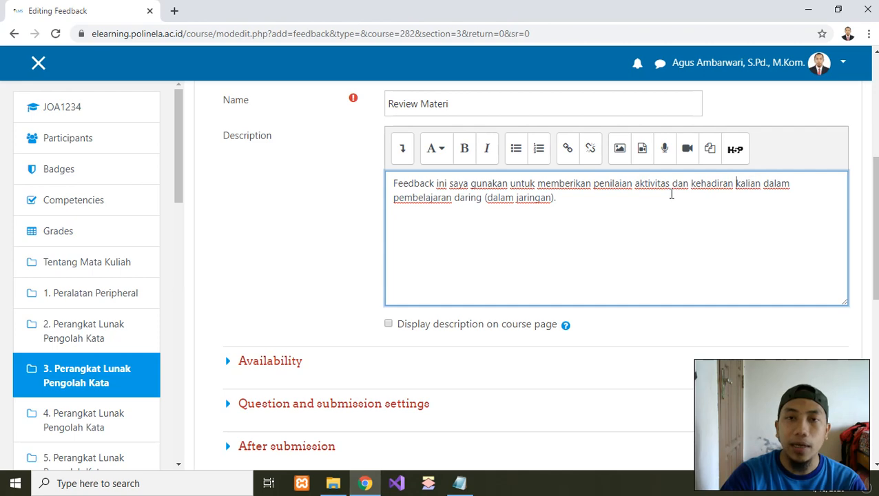
Add Notepad's sentence "Feedback akan ditutup pukul 15.00, artinya bagi mahasiswa yang tidak memberikan jawaban pada feedback saya anggap tidak hadir." as a second description paragraph.
{"action": "left_click", "coordinate": [575, 201]}
{"action": "key", "text": "Return"}
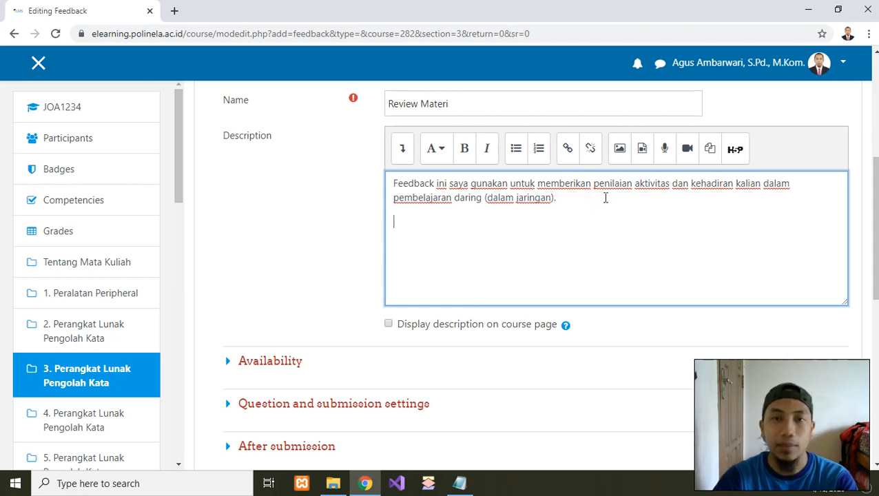
{"action": "key", "text": "alt+Tab"}
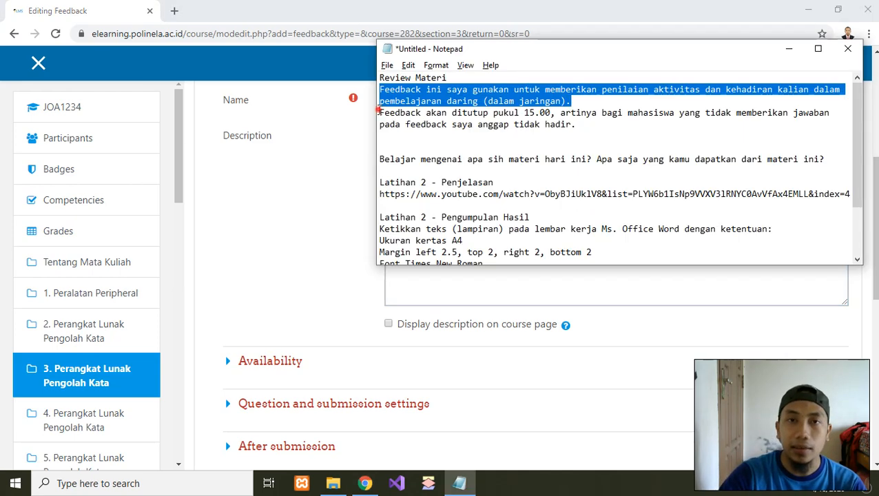
{"action": "left_click_drag", "start_coordinate": [379, 112], "coordinate": [599, 125]}
{"action": "key", "text": "ctrl+c"}
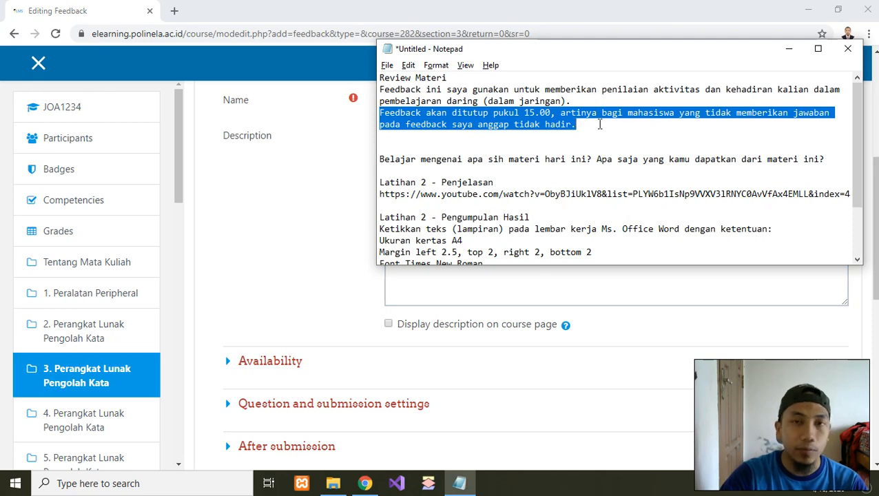
{"action": "key", "text": "alt+Tab"}
{"action": "key", "text": "ctrl+v"}
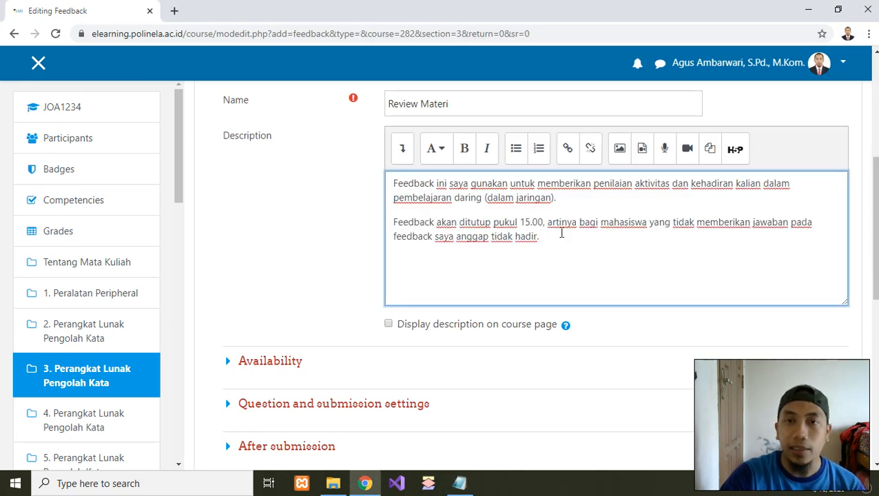
Read through the description's second paragraph about the closing time and the absence rule for students who do not answer.
{"action": "left_click", "coordinate": [558, 234]}
{"action": "left_click_drag", "start_coordinate": [426, 222], "coordinate": [490, 225]}
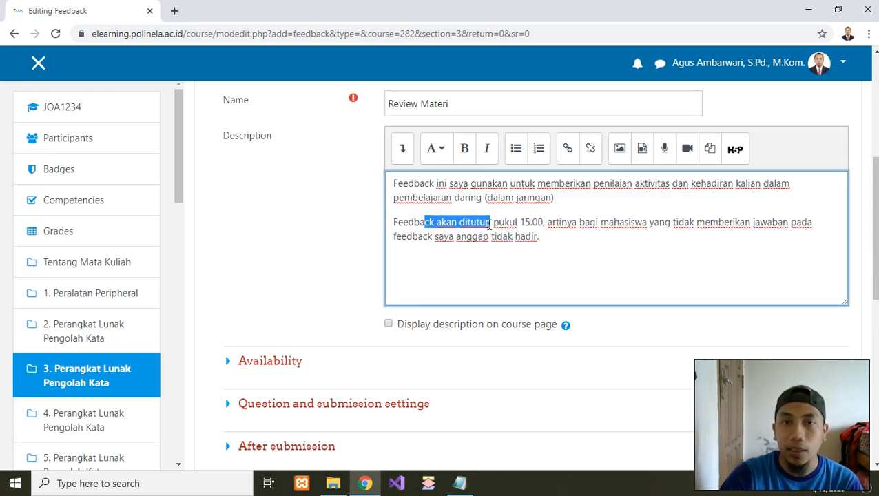
{"action": "left_click", "coordinate": [434, 221]}
{"action": "left_click", "coordinate": [519, 218]}
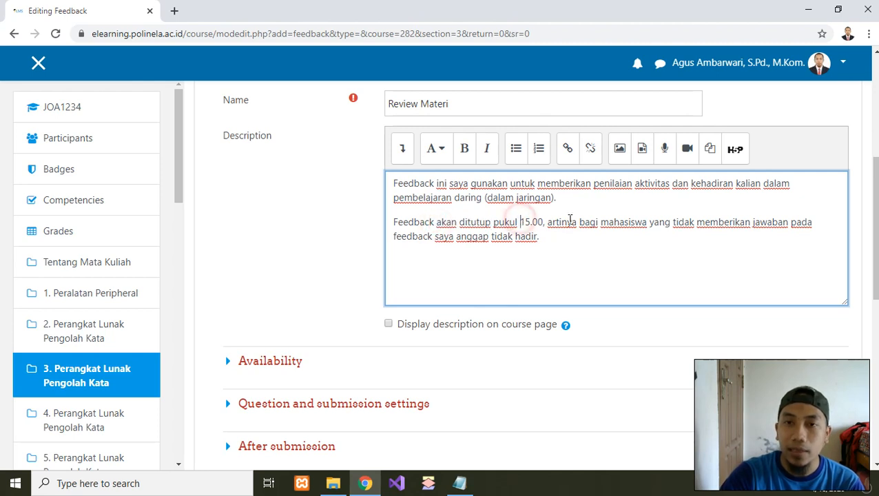
{"action": "left_click", "coordinate": [569, 219]}
{"action": "left_click_drag", "start_coordinate": [599, 222], "coordinate": [730, 222]}
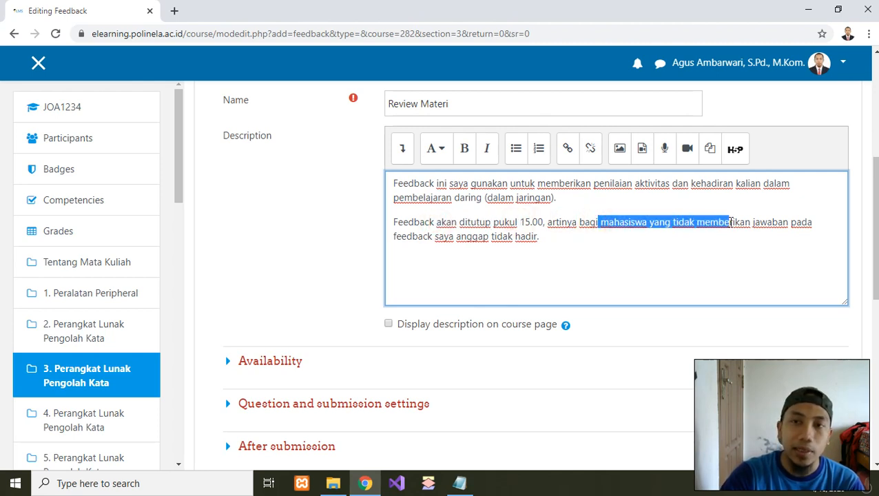
{"action": "left_click", "coordinate": [440, 238]}
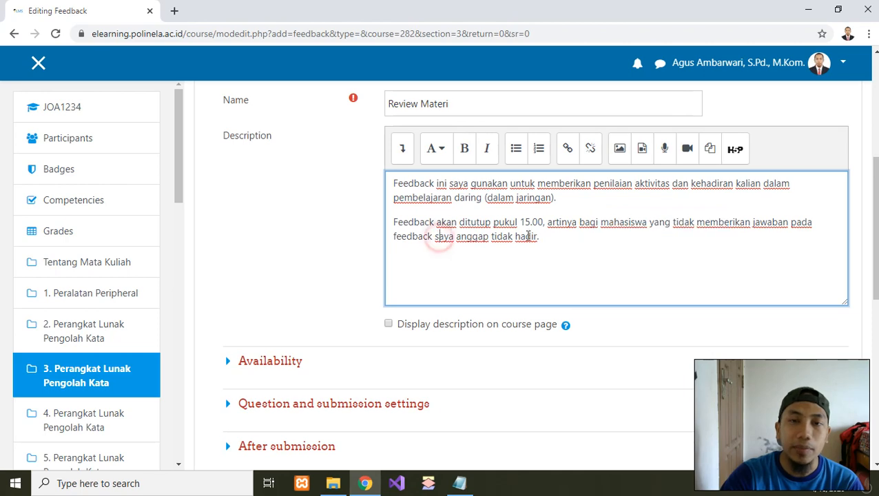
{"action": "left_click", "coordinate": [561, 235]}
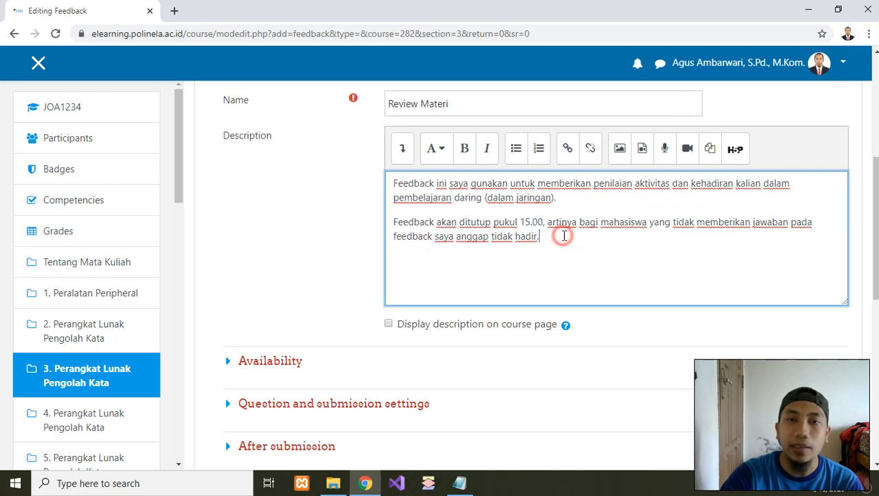
Enable displaying the feedback's description on the course page.
{"action": "left_click", "coordinate": [318, 234]}
{"action": "scroll", "coordinate": [318, 235], "scroll_direction": "up", "scroll_amount": 2}
{"action": "scroll", "coordinate": [324, 248], "scroll_direction": "down", "scroll_amount": 2}
{"action": "scroll", "coordinate": [324, 248], "scroll_direction": "down", "scroll_amount": 1}
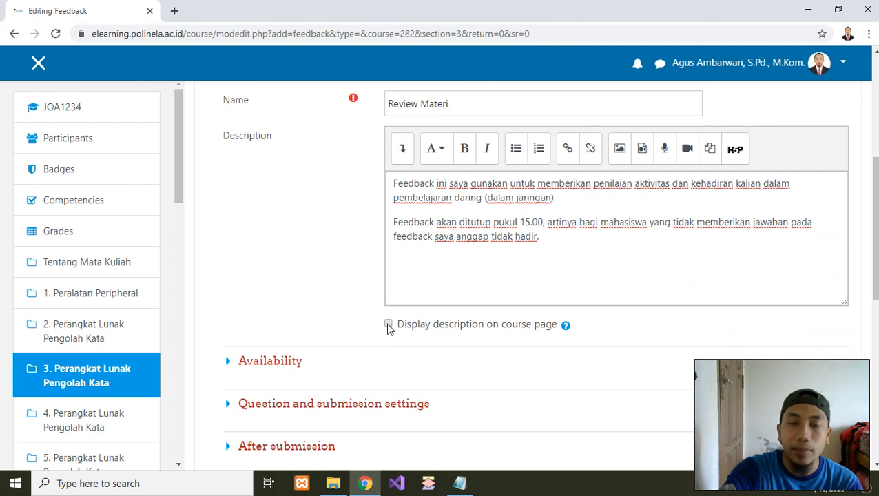
{"action": "left_click", "coordinate": [388, 325]}
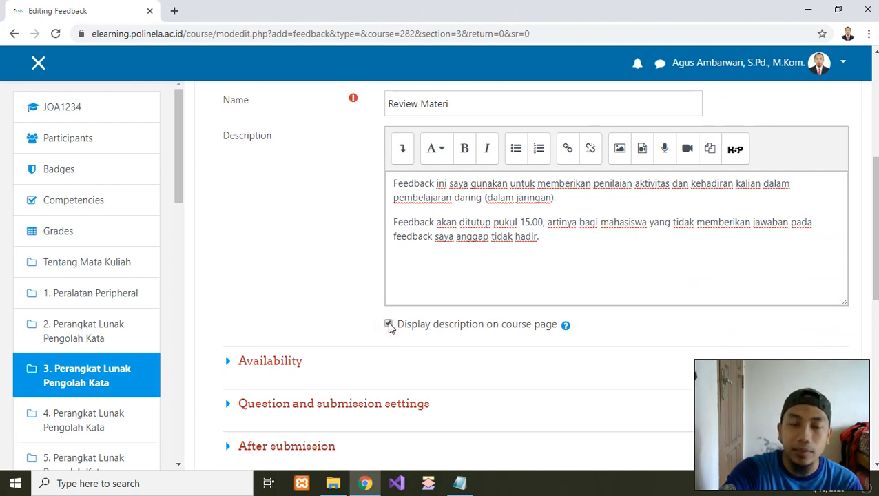
In the Availability settings, enable the "Allow answers from" date and set its time to 13:00 on 18 April 2020.
{"action": "scroll", "coordinate": [333, 314], "scroll_direction": "down", "scroll_amount": 2}
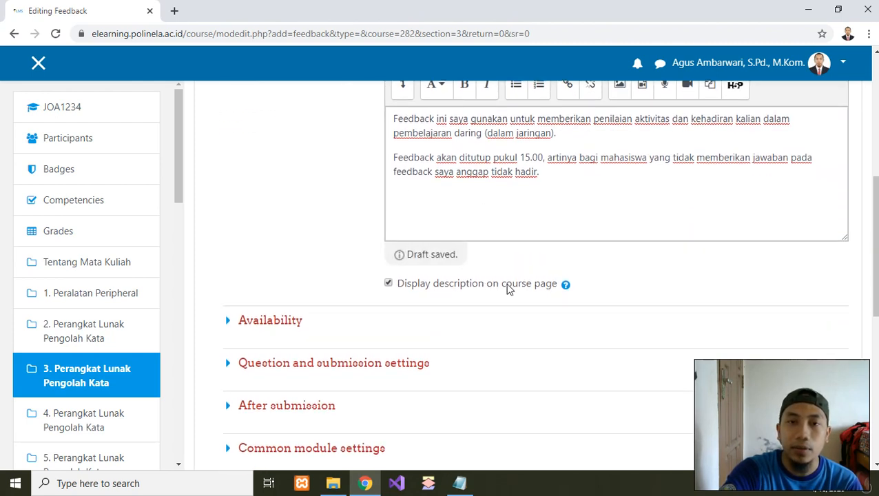
{"action": "scroll", "coordinate": [530, 284], "scroll_direction": "down", "scroll_amount": 2}
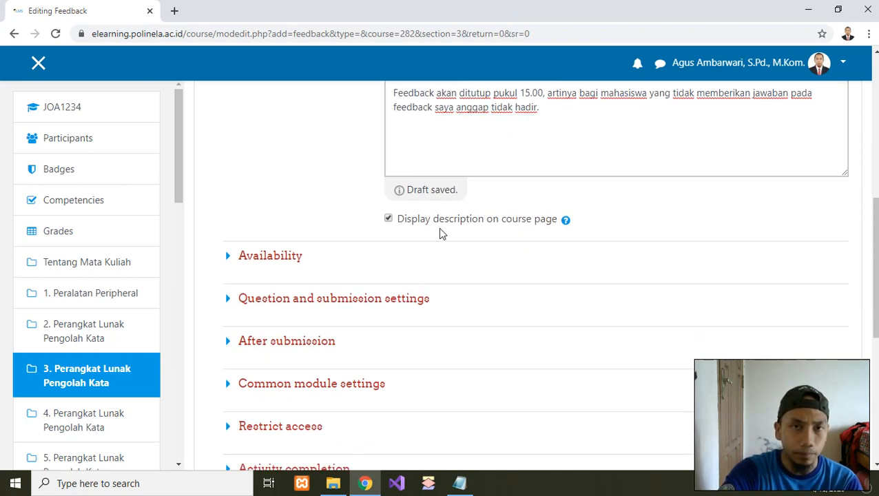
{"action": "scroll", "coordinate": [442, 232], "scroll_direction": "up", "scroll_amount": 2}
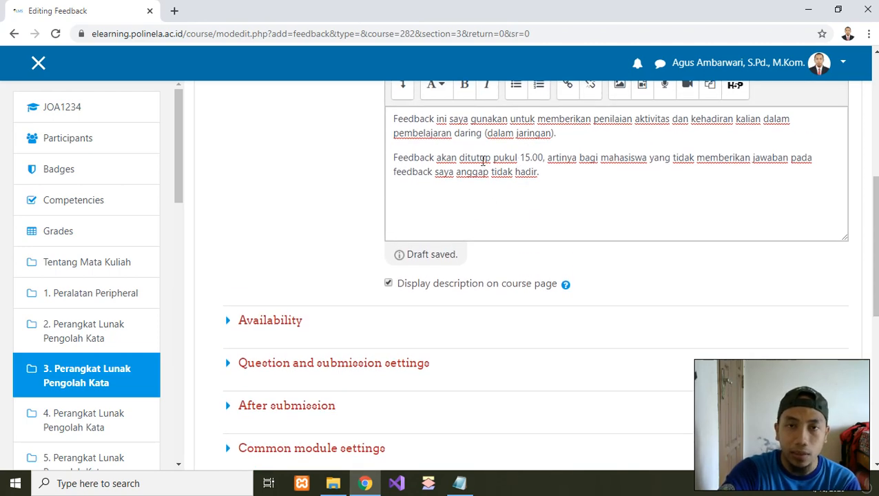
{"action": "left_click_drag", "start_coordinate": [481, 159], "coordinate": [539, 159]}
{"action": "scroll", "coordinate": [257, 243], "scroll_direction": "down", "scroll_amount": 2}
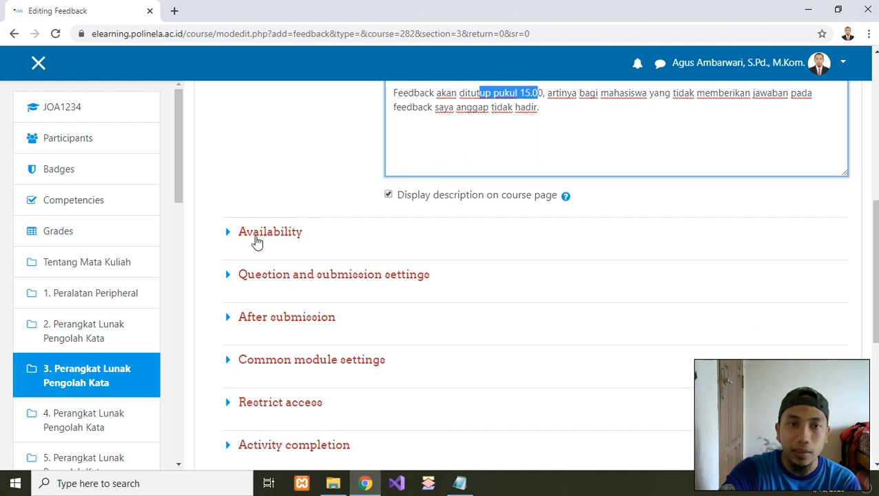
{"action": "left_click", "coordinate": [277, 234]}
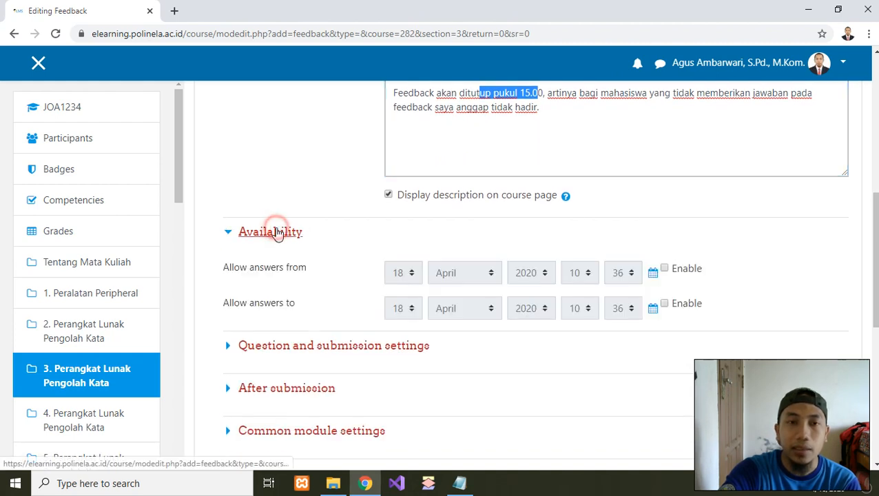
{"action": "scroll", "coordinate": [257, 243], "scroll_direction": "down", "scroll_amount": 2}
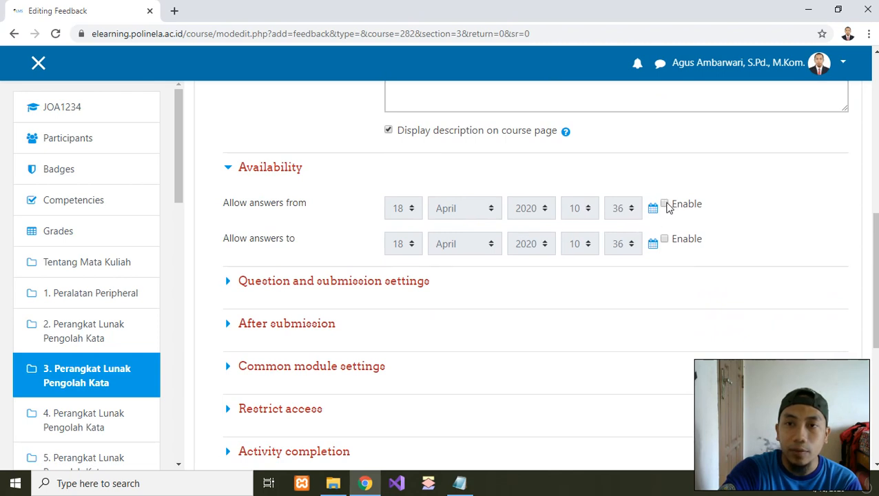
{"action": "left_click", "coordinate": [665, 204]}
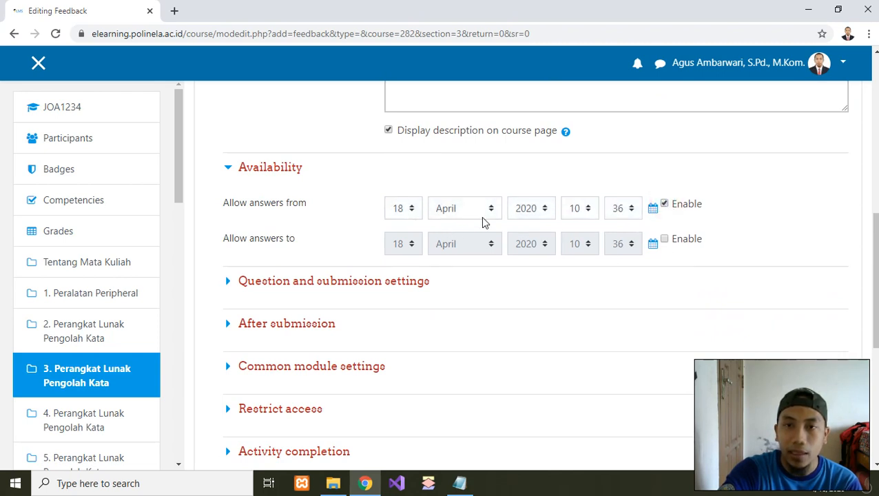
{"action": "left_click", "coordinate": [589, 210]}
{"action": "left_click_drag", "start_coordinate": [593, 249], "coordinate": [593, 324]}
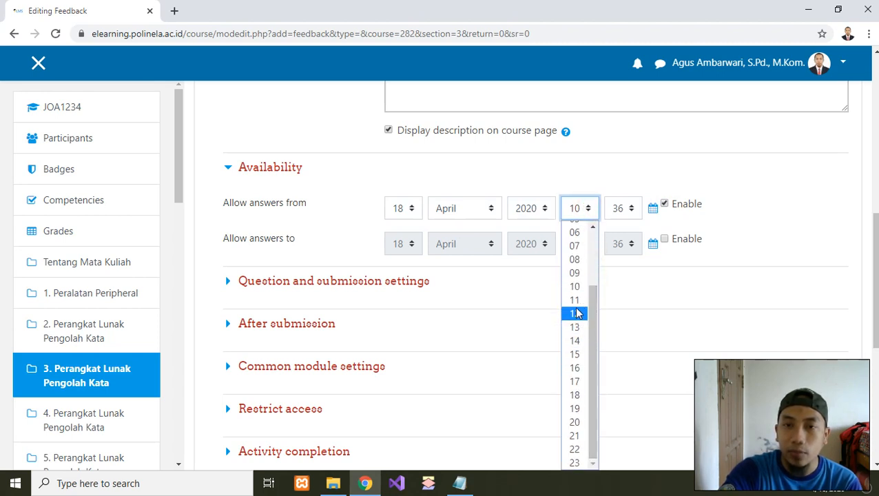
{"action": "left_click", "coordinate": [579, 328]}
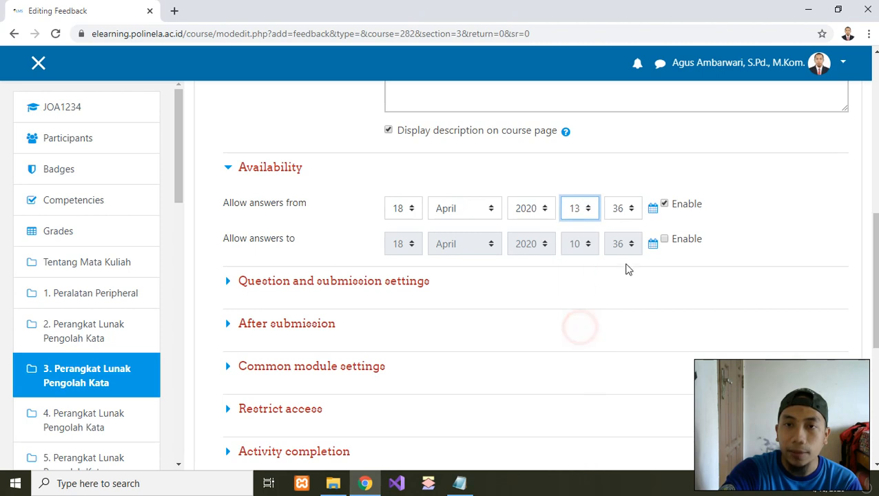
{"action": "left_click", "coordinate": [631, 215]}
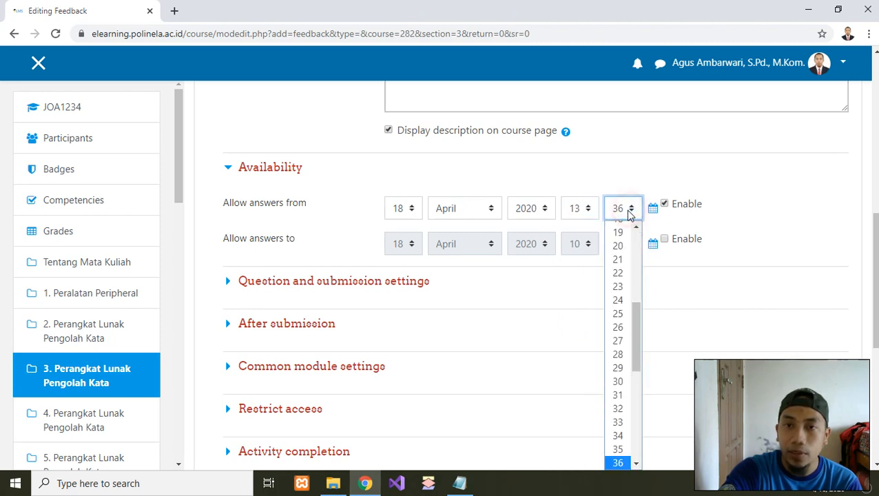
{"action": "scroll", "coordinate": [620, 237], "scroll_direction": "up", "scroll_amount": 6}
{"action": "left_click", "coordinate": [620, 233]}
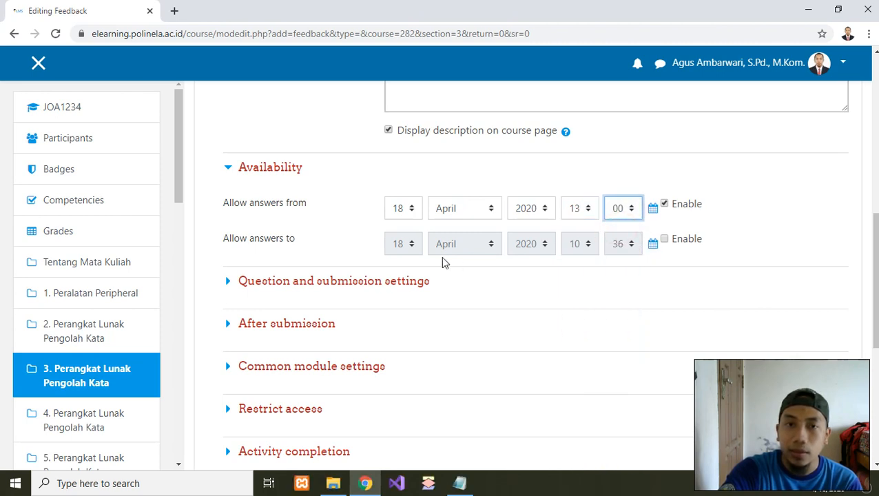
Enable the "Allow answers to" date and set its time to 15:00 on 18 April 2020.
{"action": "left_click", "coordinate": [664, 240]}
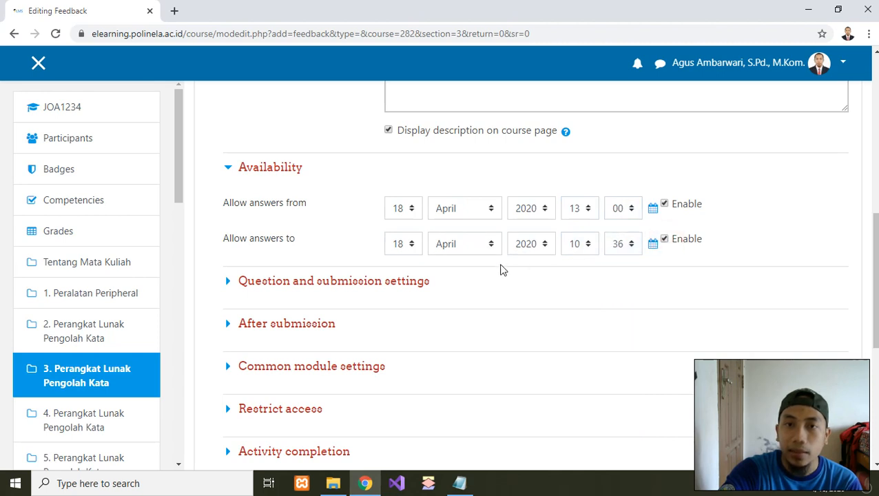
{"action": "left_click", "coordinate": [591, 246]}
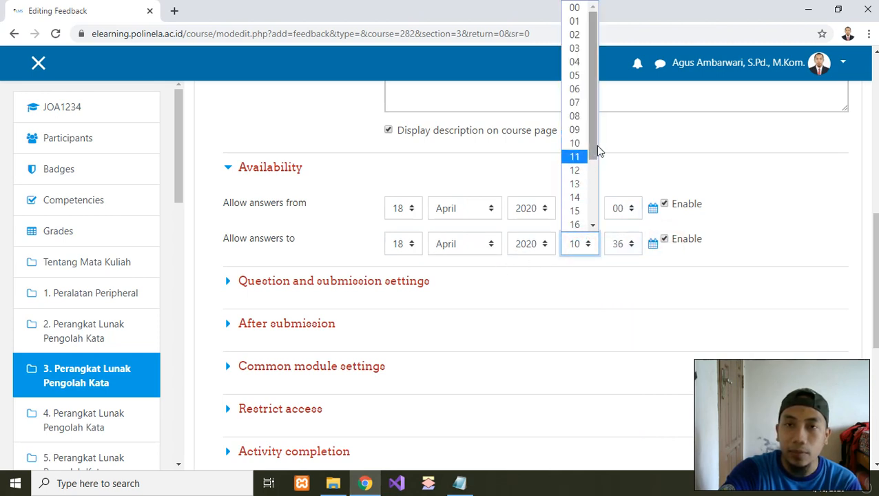
{"action": "left_click", "coordinate": [576, 210]}
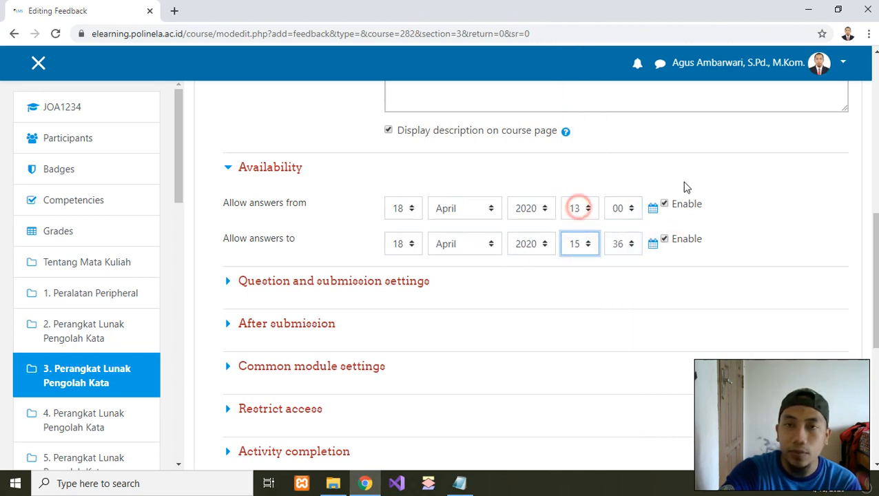
{"action": "scroll", "coordinate": [529, 157], "scroll_direction": "up", "scroll_amount": 2}
{"action": "scroll", "coordinate": [637, 222], "scroll_direction": "down", "scroll_amount": 1}
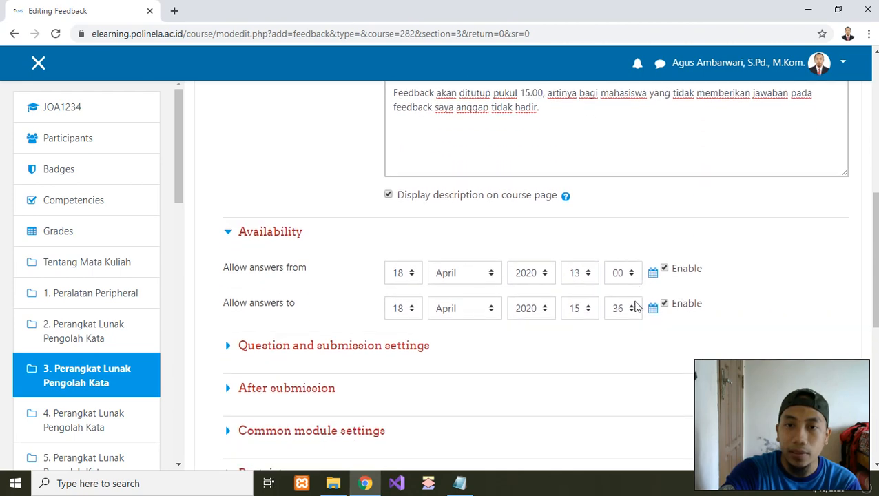
{"action": "left_click", "coordinate": [623, 308]}
{"action": "scroll", "coordinate": [620, 89], "scroll_direction": "up", "scroll_amount": 4}
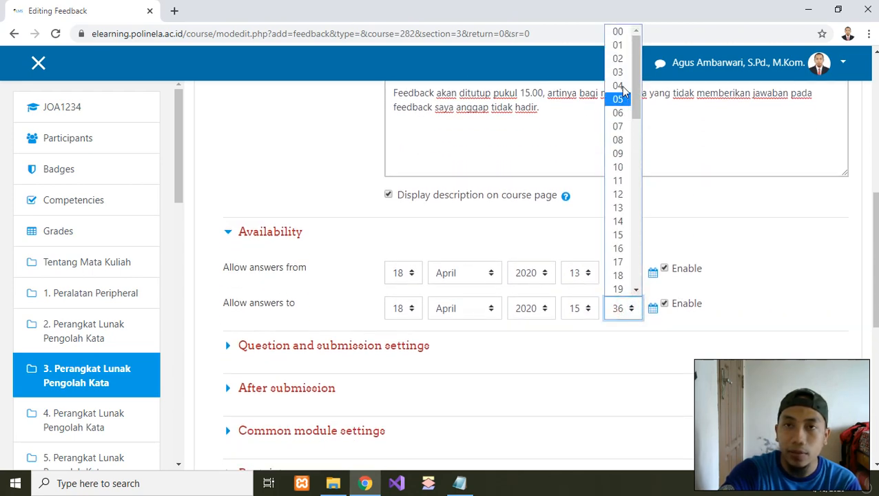
{"action": "left_click", "coordinate": [618, 32]}
{"action": "left_click", "coordinate": [790, 268]}
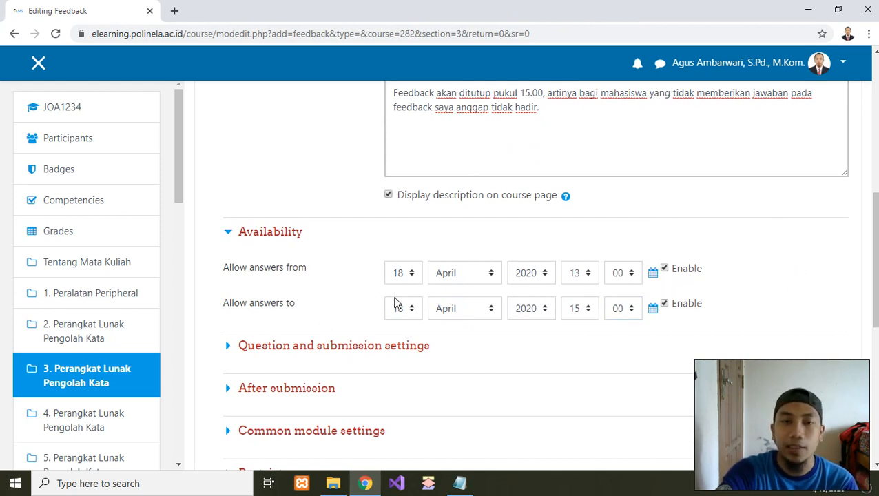
In the Question and submission settings, set Record user names to "User's name will be logged and shown with answers".
{"action": "scroll", "coordinate": [290, 276], "scroll_direction": "down", "scroll_amount": 1}
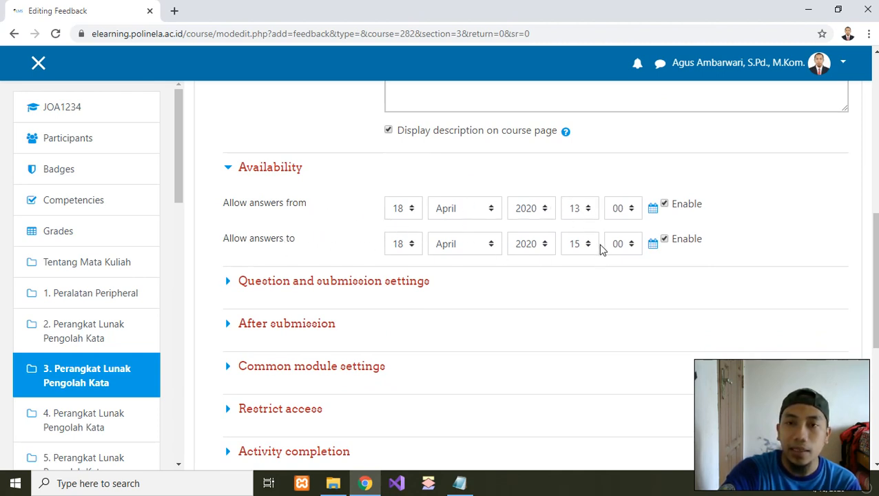
{"action": "scroll", "coordinate": [422, 272], "scroll_direction": "down", "scroll_amount": 1}
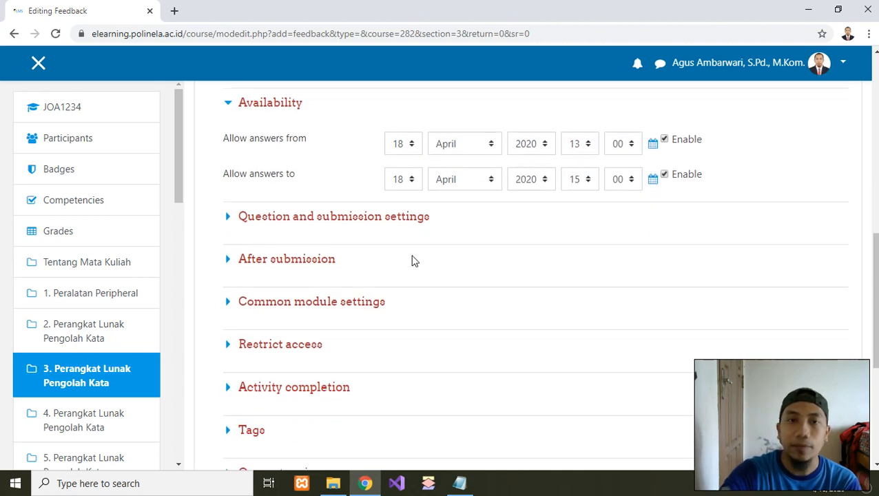
{"action": "left_click", "coordinate": [257, 222]}
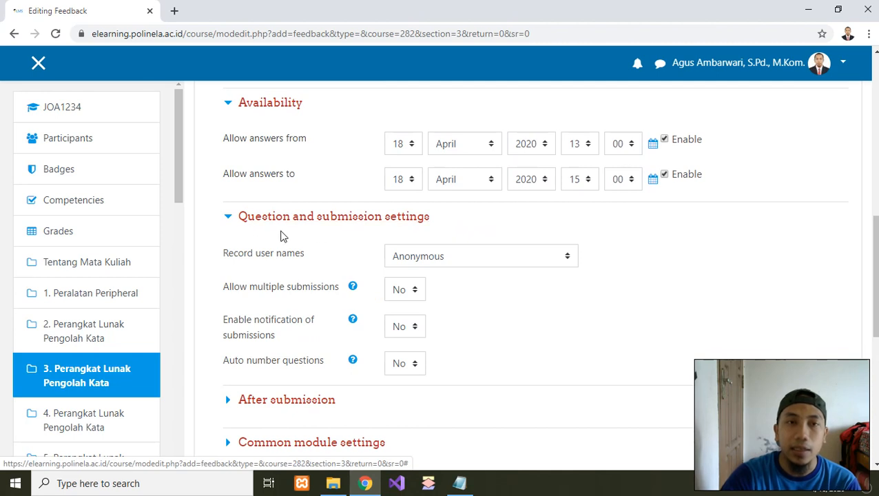
{"action": "scroll", "coordinate": [280, 237], "scroll_direction": "up", "scroll_amount": 1}
{"action": "scroll", "coordinate": [281, 238], "scroll_direction": "down", "scroll_amount": 1}
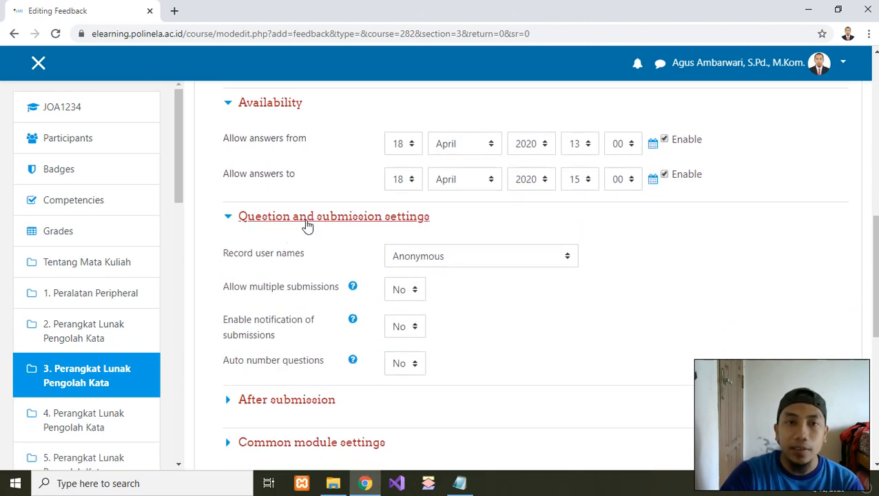
{"action": "left_click", "coordinate": [423, 258]}
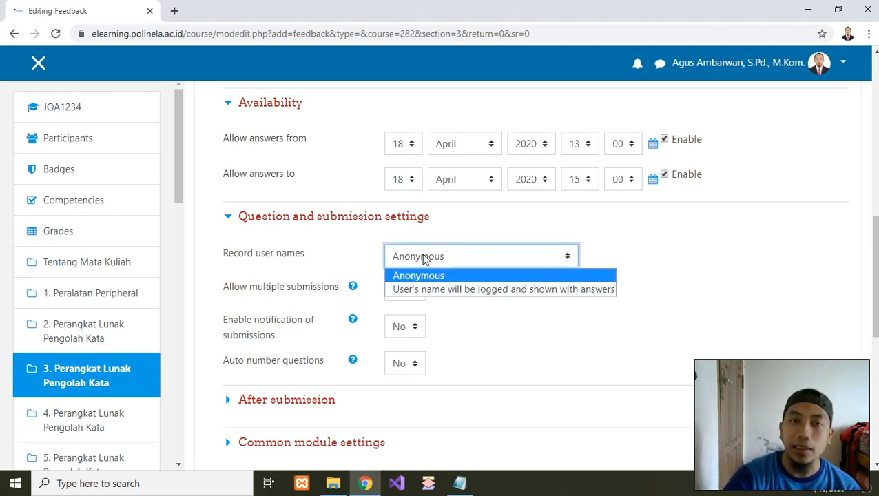
{"action": "left_click", "coordinate": [422, 289]}
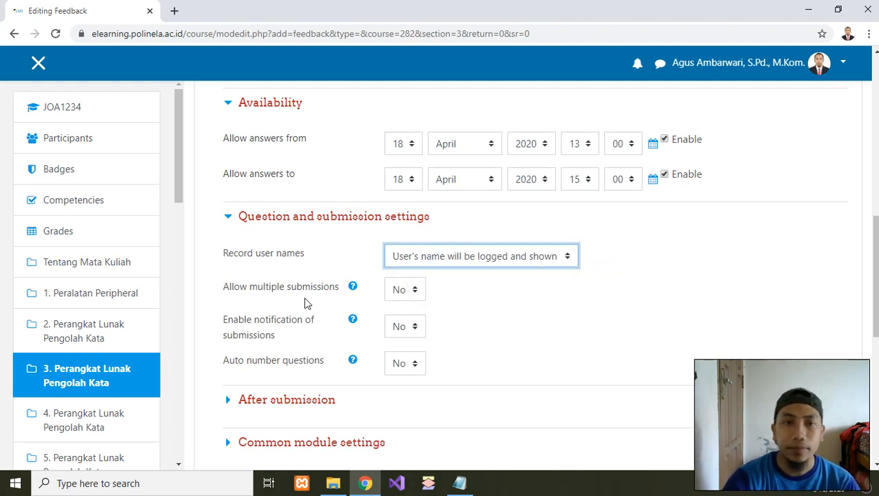
{"action": "key", "text": "Tab"}
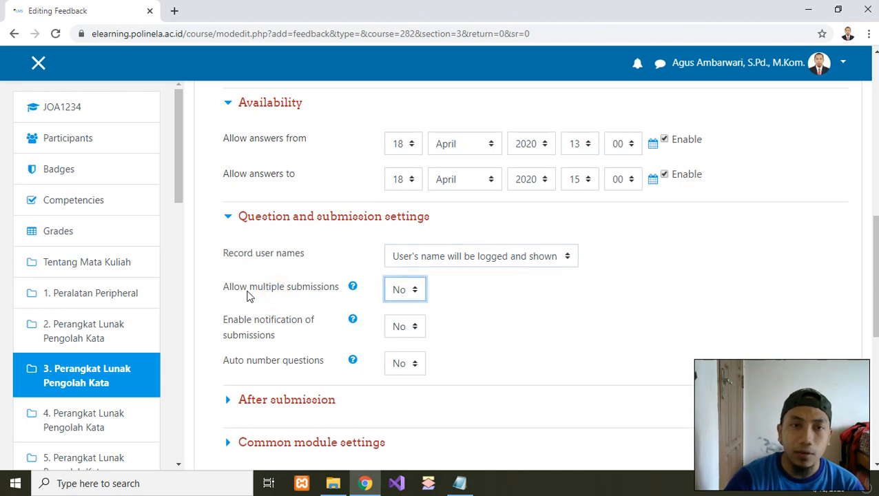
{"action": "scroll", "coordinate": [336, 296], "scroll_direction": "down", "scroll_amount": 1}
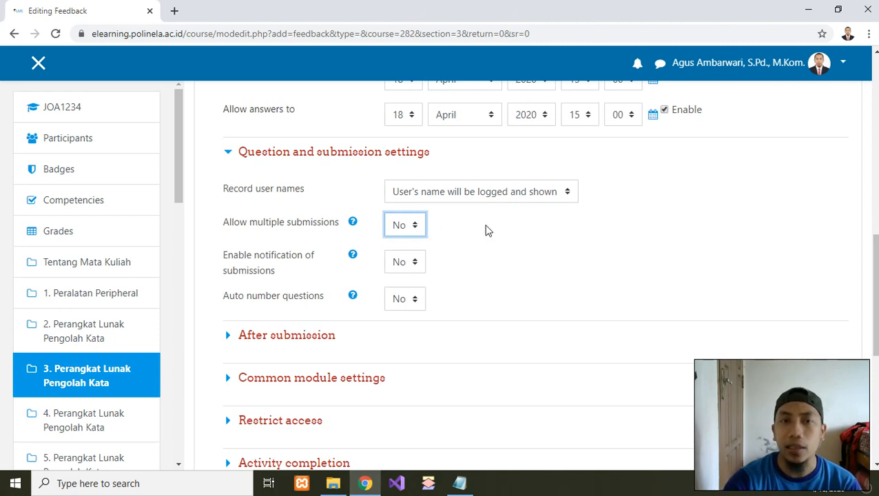
{"action": "scroll", "coordinate": [289, 253], "scroll_direction": "down", "scroll_amount": 1}
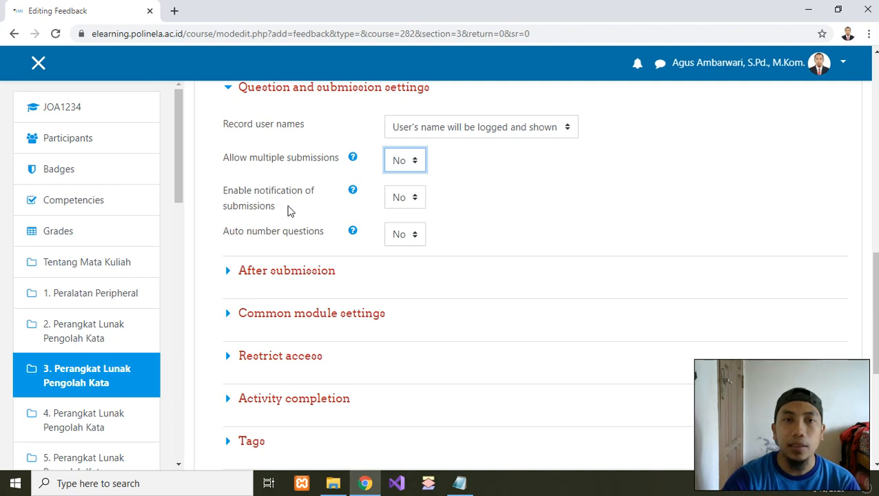
{"action": "left_click", "coordinate": [289, 206]}
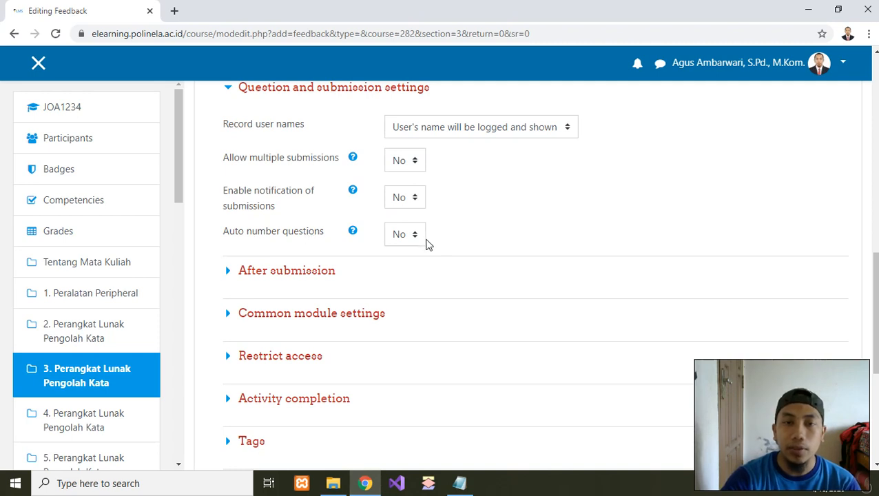
In the After submission settings, enter the completion message "Terima kasih, feedback telah diterima.".
{"action": "scroll", "coordinate": [301, 210], "scroll_direction": "down", "scroll_amount": 1}
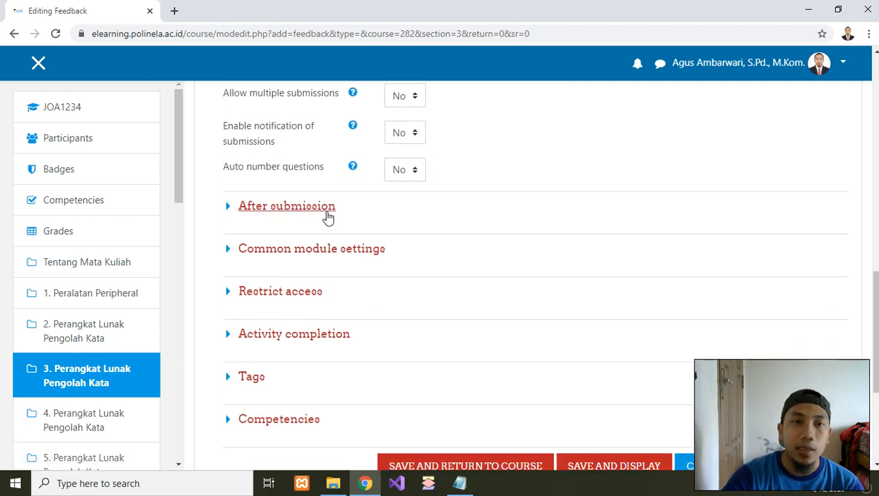
{"action": "left_click", "coordinate": [279, 207]}
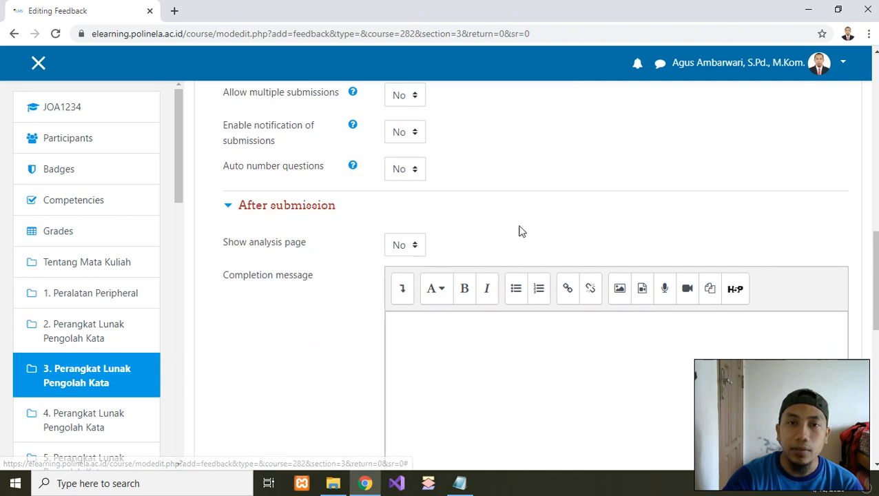
{"action": "scroll", "coordinate": [313, 219], "scroll_direction": "down", "scroll_amount": 1}
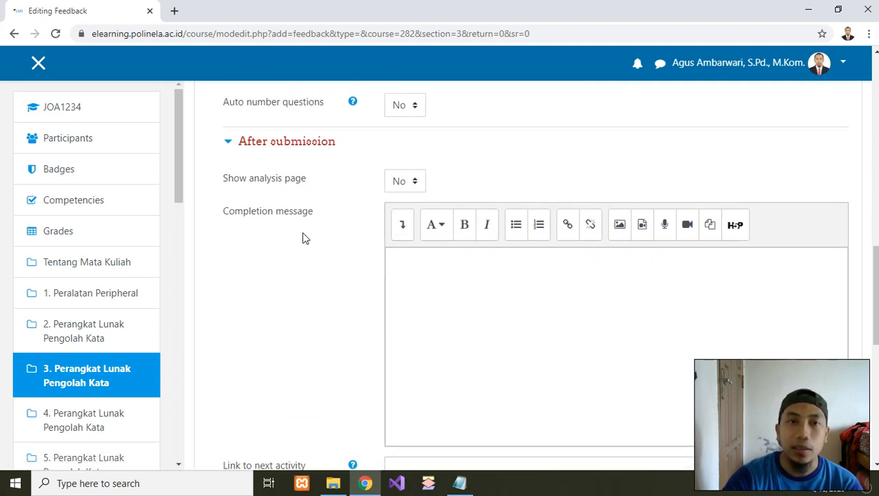
{"action": "left_click", "coordinate": [536, 283]}
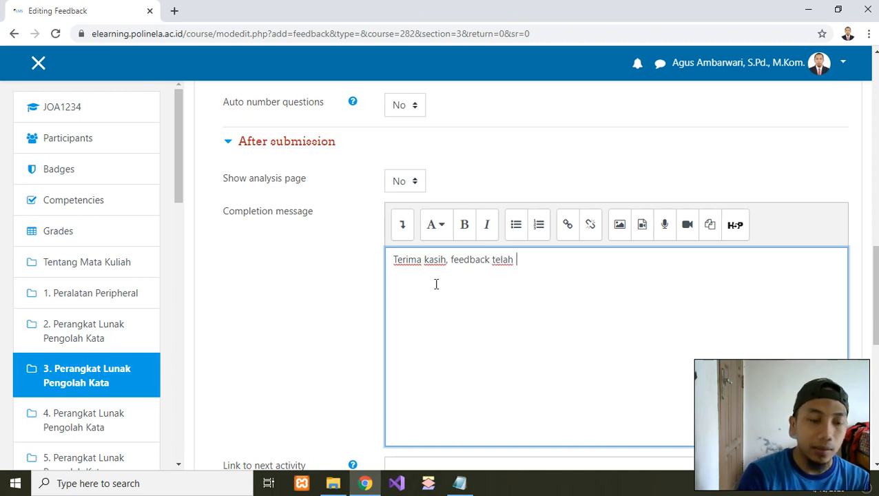
{"action": "type", "text": "diterima"}
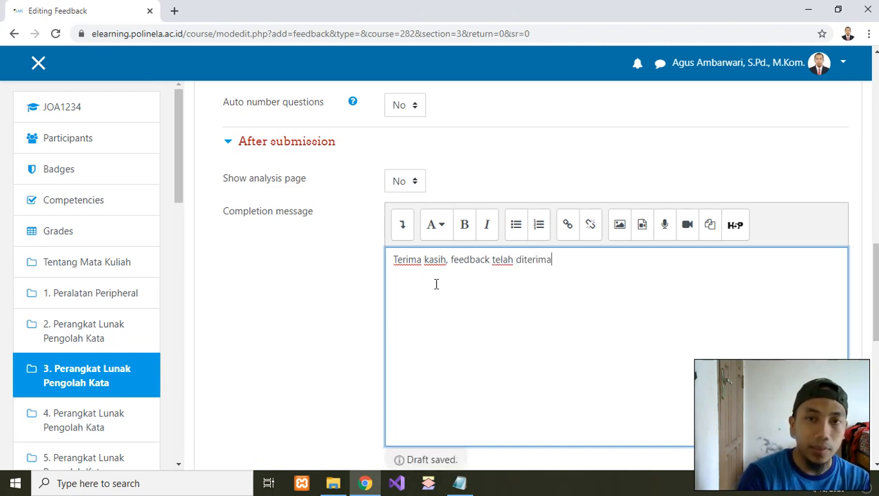
{"action": "type", "text": "."}
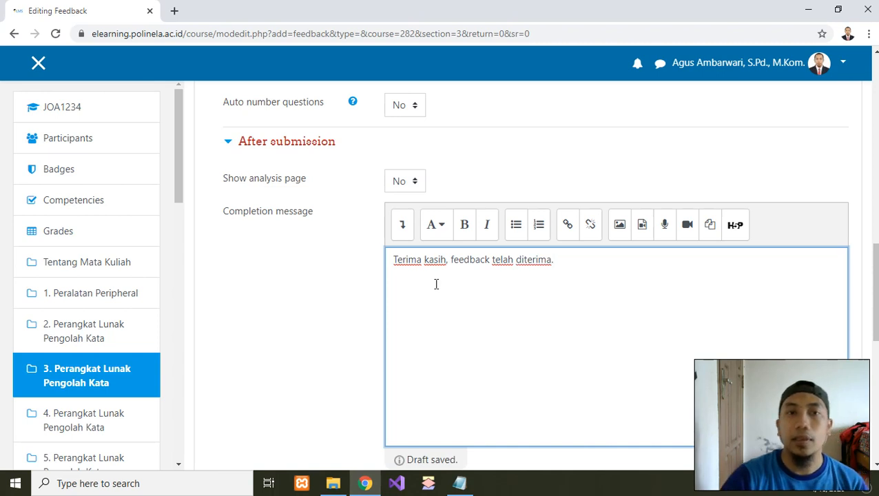
{"action": "left_click", "coordinate": [320, 281]}
{"action": "scroll", "coordinate": [321, 283], "scroll_direction": "down", "scroll_amount": 1}
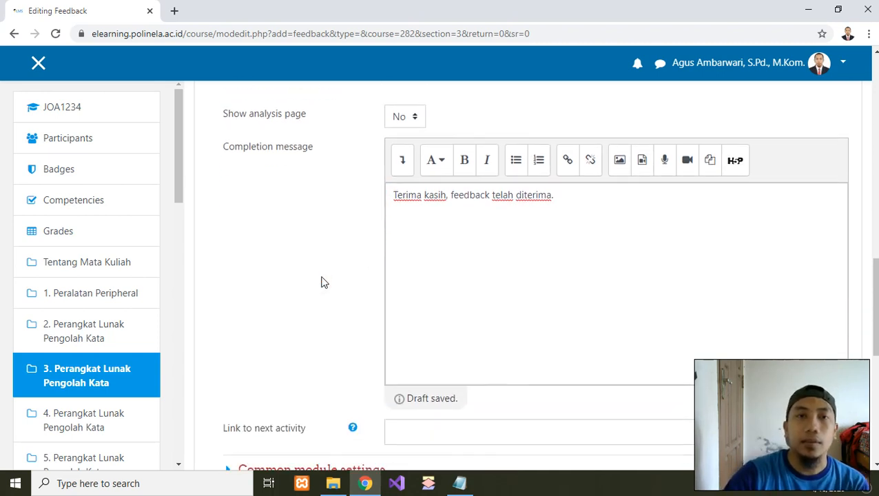
Inspect the Show analysis page choices and the availability and group options in the Common module settings.
{"action": "left_click", "coordinate": [413, 119]}
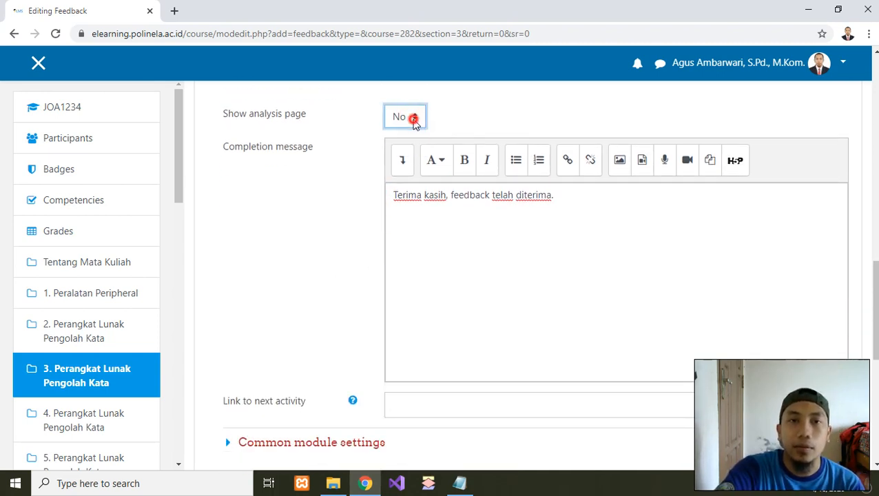
{"action": "left_click", "coordinate": [480, 118]}
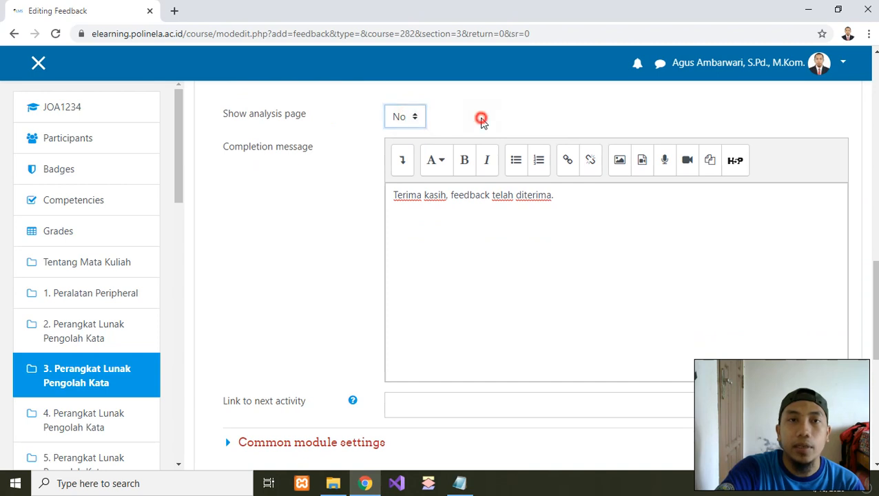
{"action": "left_click", "coordinate": [288, 230]}
{"action": "scroll", "coordinate": [298, 234], "scroll_direction": "down", "scroll_amount": 1}
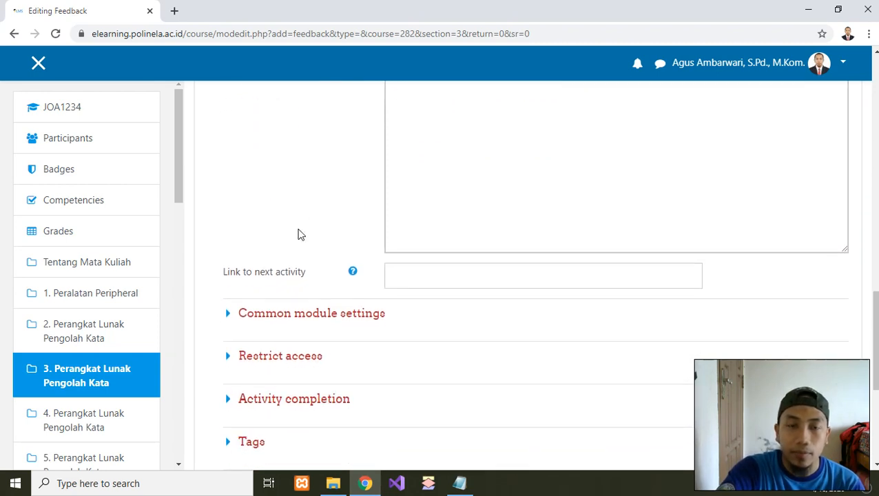
{"action": "scroll", "coordinate": [304, 193], "scroll_direction": "up", "scroll_amount": 3}
{"action": "scroll", "coordinate": [330, 304], "scroll_direction": "down", "scroll_amount": 5}
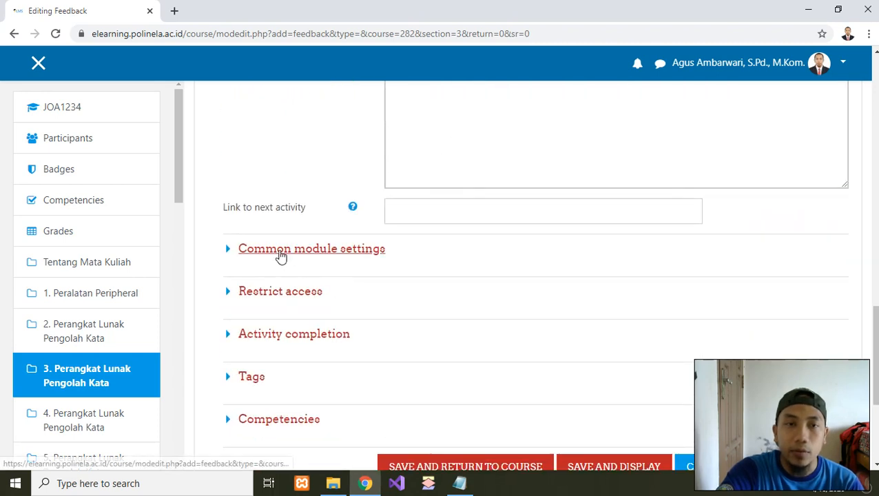
{"action": "left_click", "coordinate": [281, 251]}
{"action": "scroll", "coordinate": [396, 259], "scroll_direction": "down", "scroll_amount": 1}
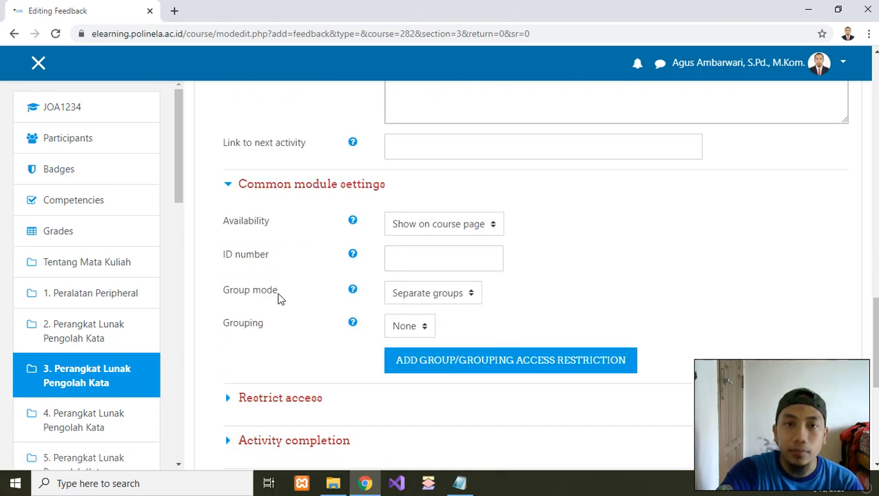
{"action": "left_click", "coordinate": [293, 190]}
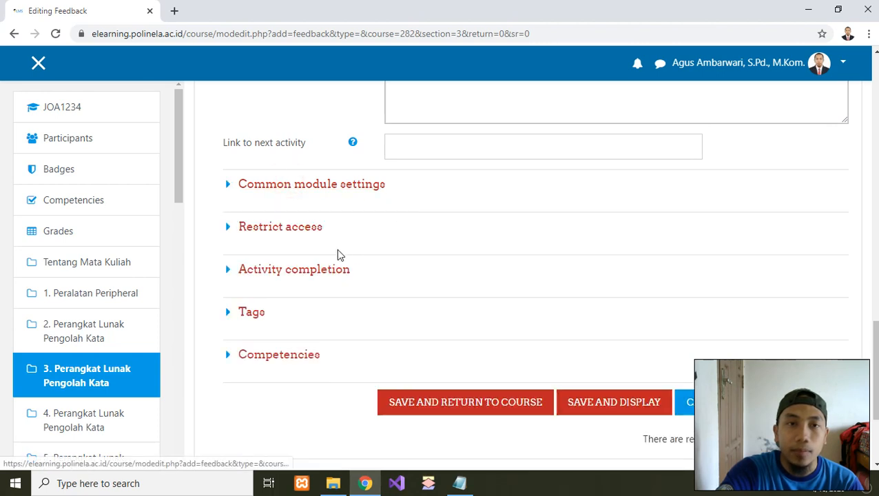
In Restrict access, add an activity completion restriction requiring "03-Isian Berulang, Tabel dan Paragraph Styles" to be marked complete.
{"action": "left_click", "coordinate": [281, 233]}
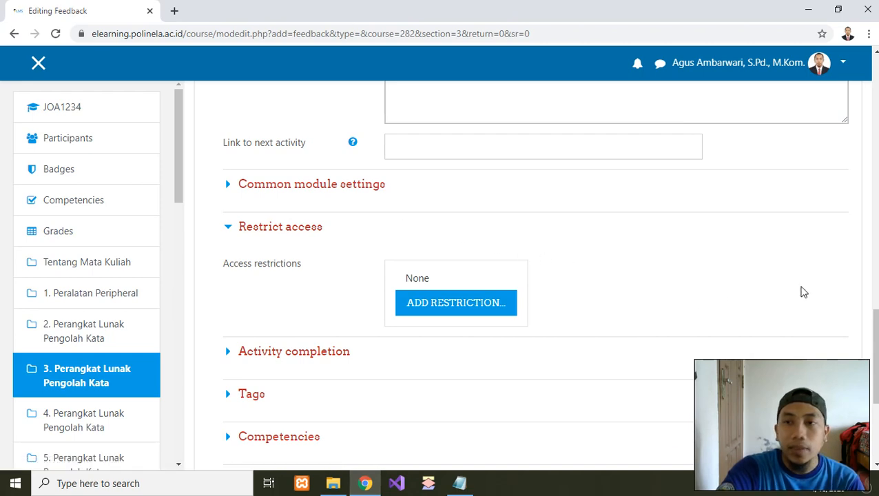
{"action": "left_click_drag", "start_coordinate": [873, 325], "coordinate": [875, 177]}
{"action": "scroll", "coordinate": [549, 275], "scroll_direction": "up", "scroll_amount": 1}
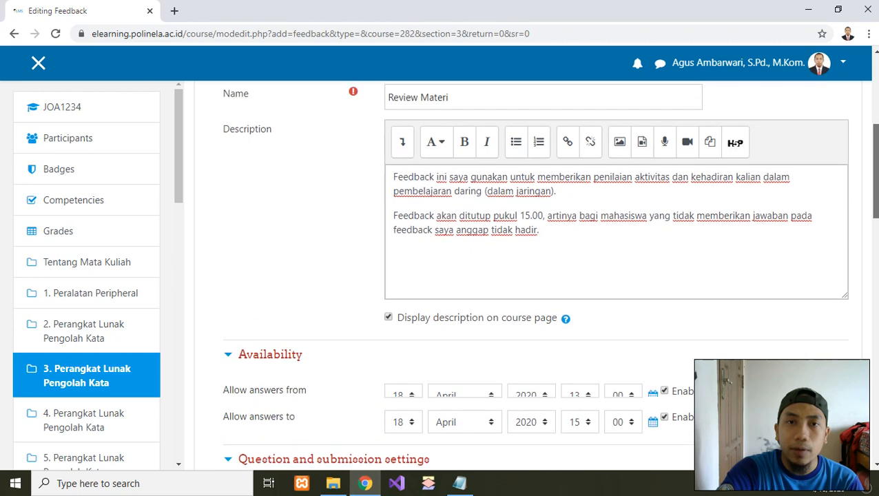
{"action": "scroll", "coordinate": [549, 276], "scroll_direction": "down", "scroll_amount": 3}
{"action": "scroll", "coordinate": [549, 276], "scroll_direction": "down", "scroll_amount": 10}
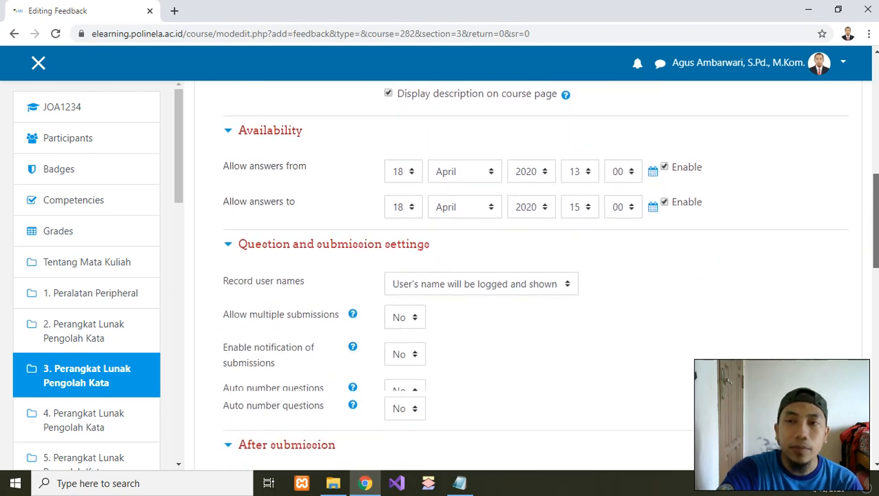
{"action": "scroll", "coordinate": [251, 299], "scroll_direction": "down", "scroll_amount": 2}
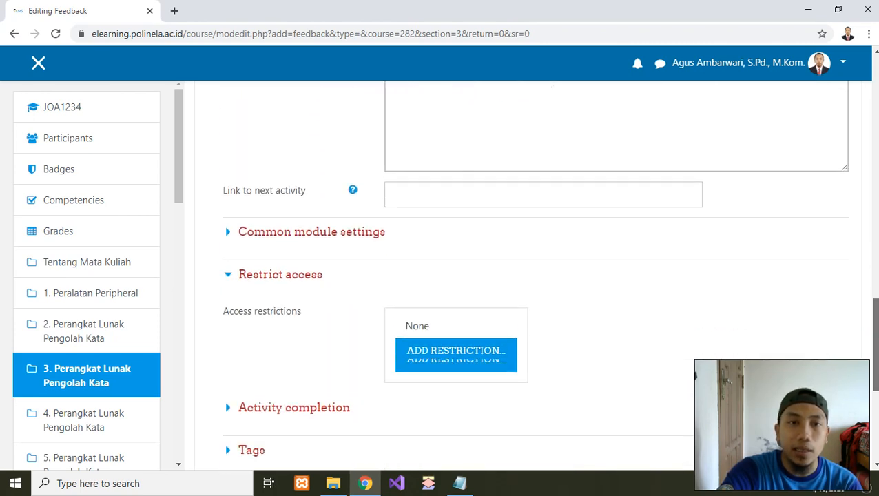
{"action": "scroll", "coordinate": [249, 300], "scroll_direction": "down", "scroll_amount": 1}
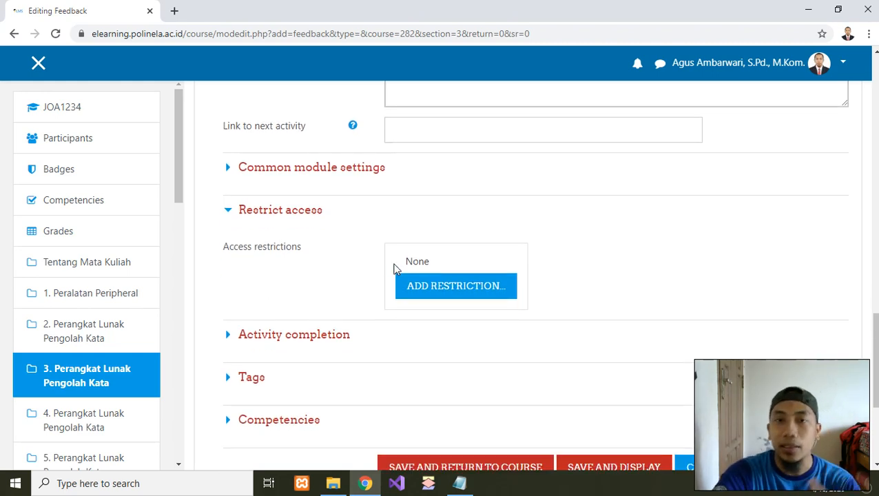
{"action": "left_click", "coordinate": [434, 288]}
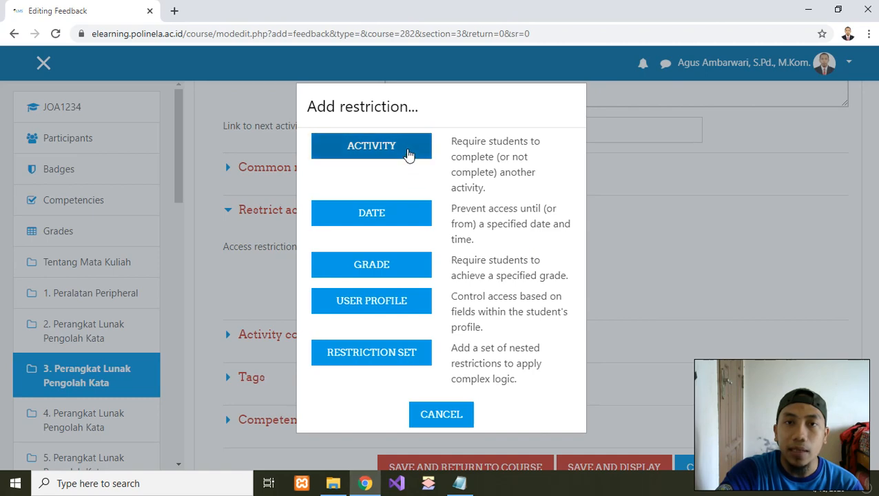
{"action": "left_click", "coordinate": [372, 146]}
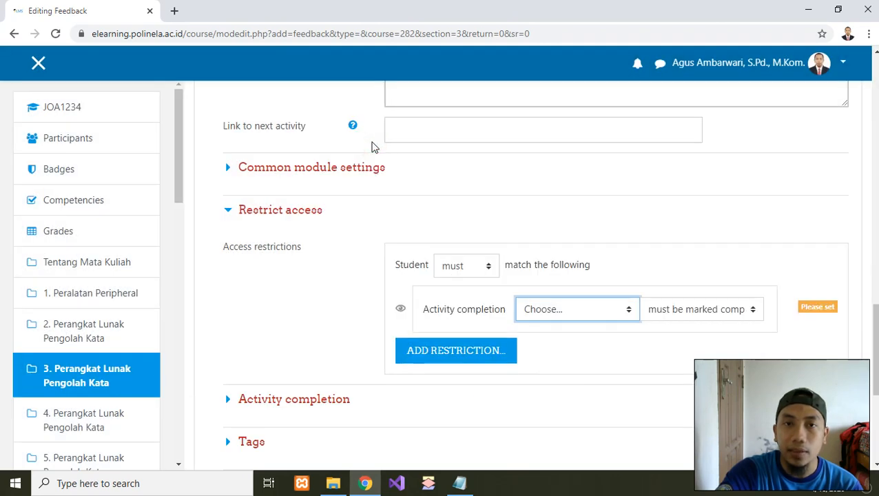
{"action": "scroll", "coordinate": [691, 269], "scroll_direction": "down", "scroll_amount": 1}
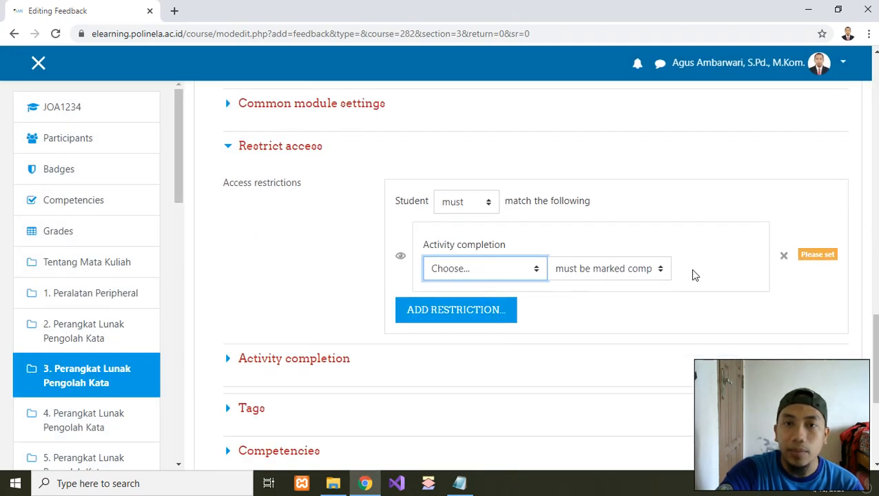
{"action": "left_click", "coordinate": [539, 273]}
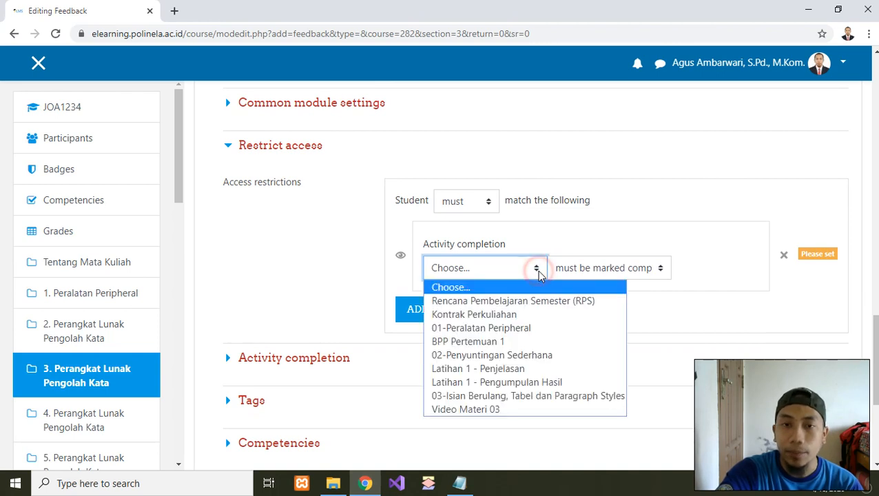
{"action": "left_click", "coordinate": [466, 397]}
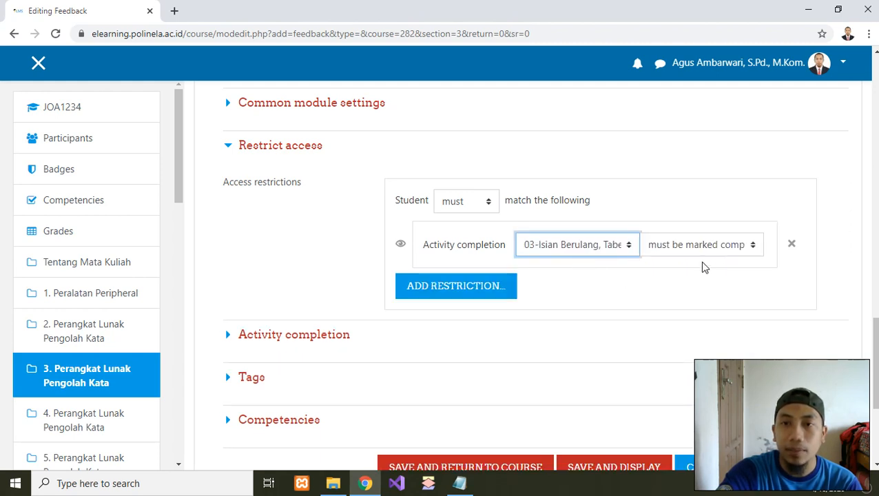
{"action": "left_click", "coordinate": [604, 270]}
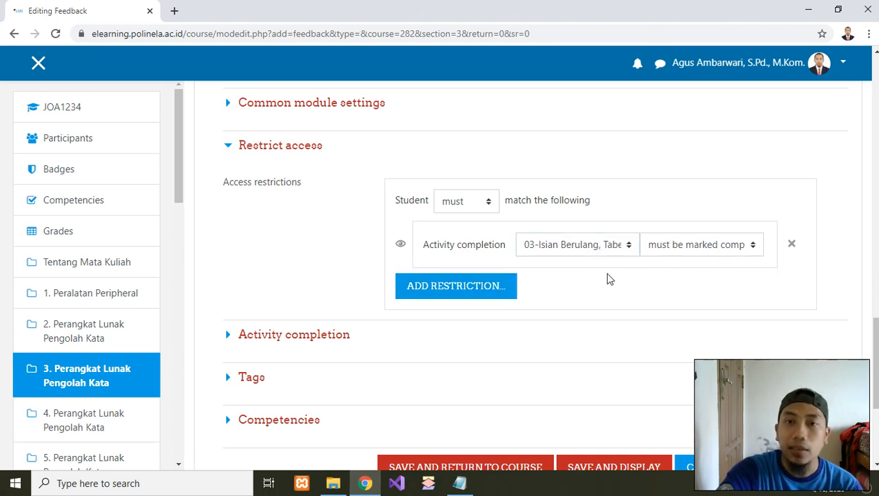
Add a second activity completion restriction for "Video Materi 03", and remove it again.
{"action": "left_click", "coordinate": [484, 287]}
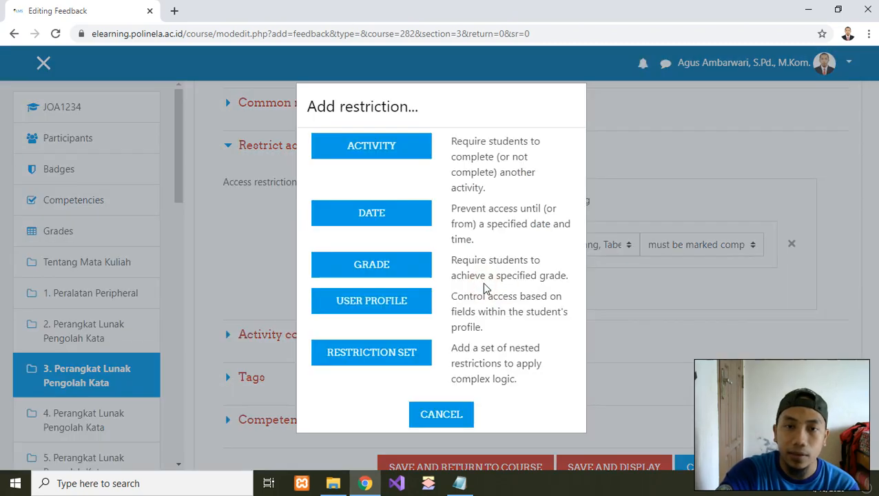
{"action": "left_click", "coordinate": [387, 150]}
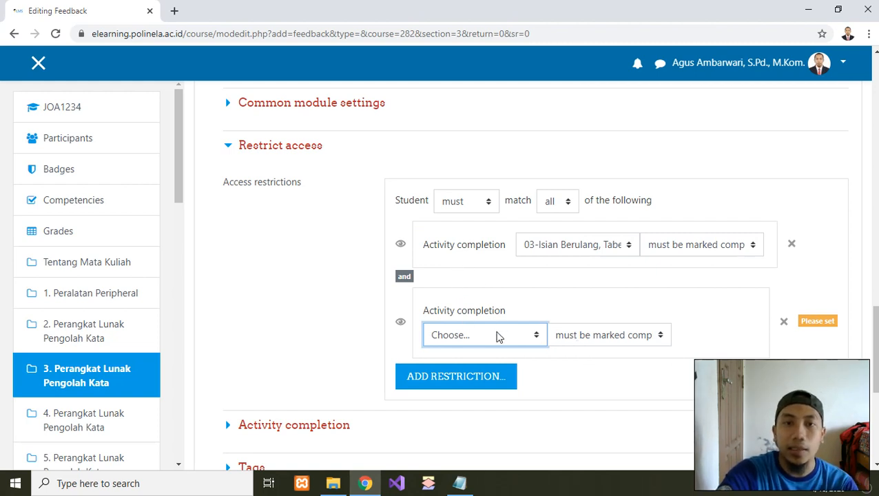
{"action": "left_click", "coordinate": [499, 336]}
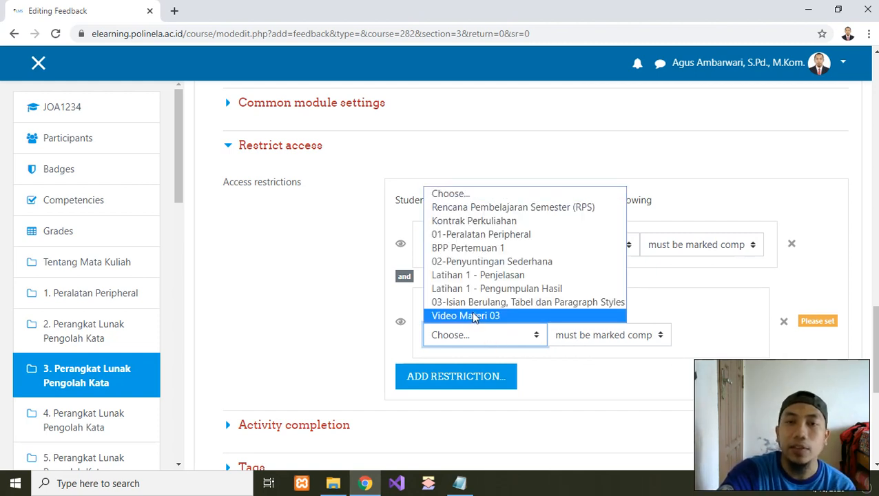
{"action": "left_click", "coordinate": [474, 317]}
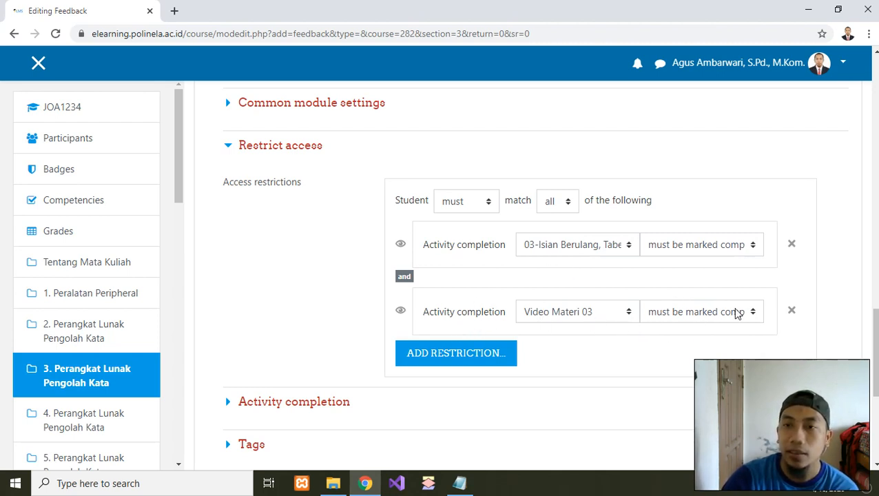
{"action": "left_click", "coordinate": [791, 311]}
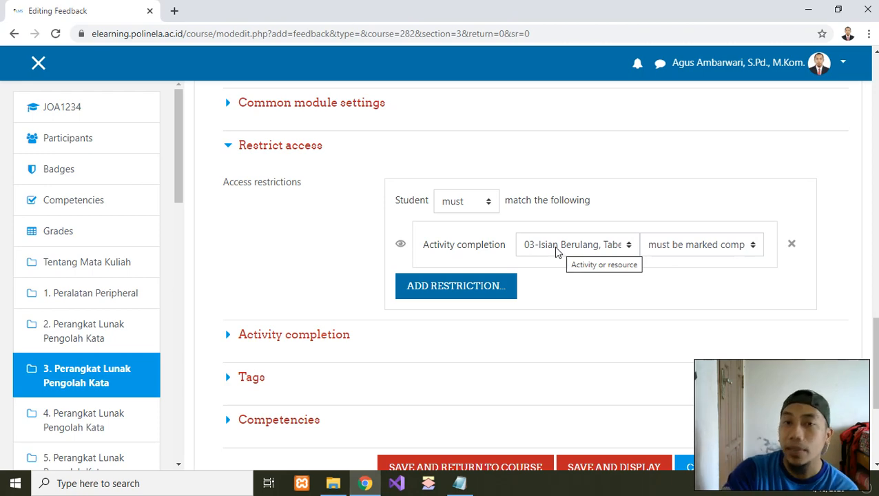
Check the Activity completion settings, and save the feedback activity, returning to the course page.
{"action": "scroll", "coordinate": [584, 260], "scroll_direction": "down", "scroll_amount": 2}
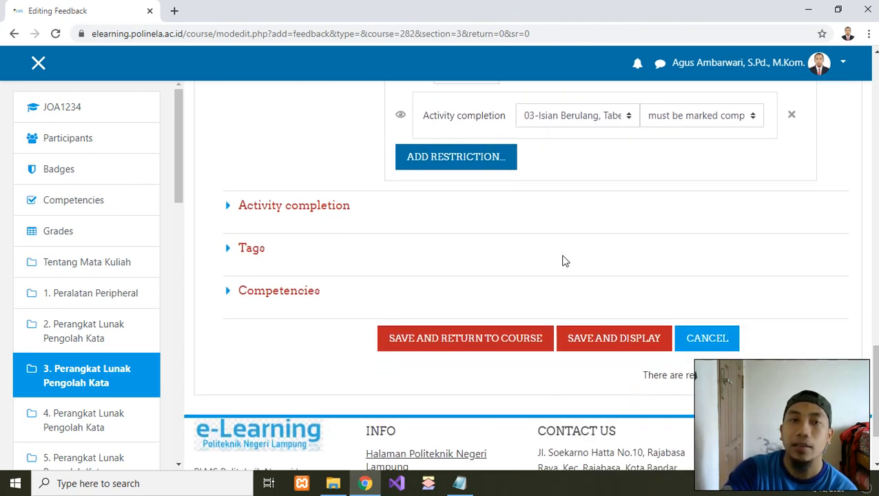
{"action": "left_click", "coordinate": [299, 210]}
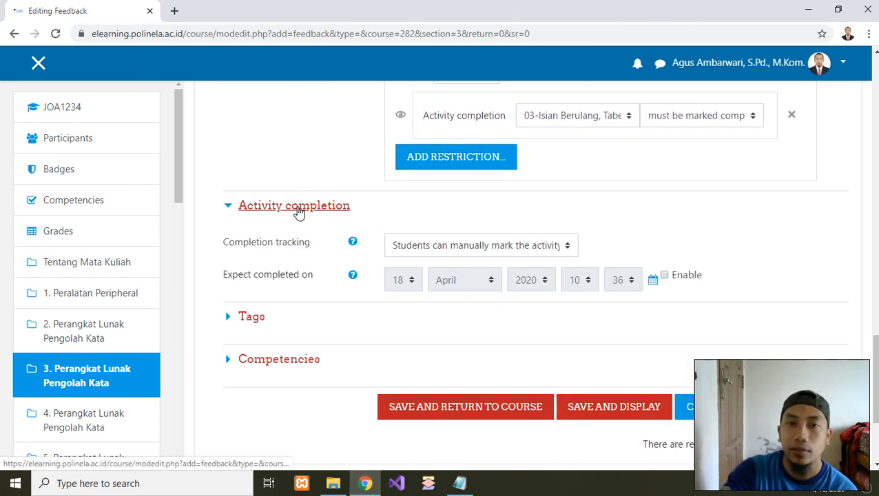
{"action": "left_click", "coordinate": [298, 212]}
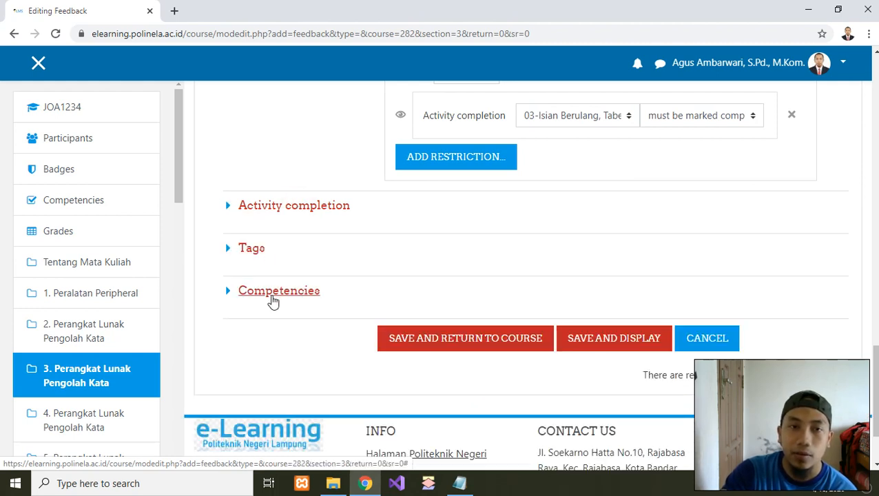
{"action": "scroll", "coordinate": [599, 242], "scroll_direction": "up", "scroll_amount": 2}
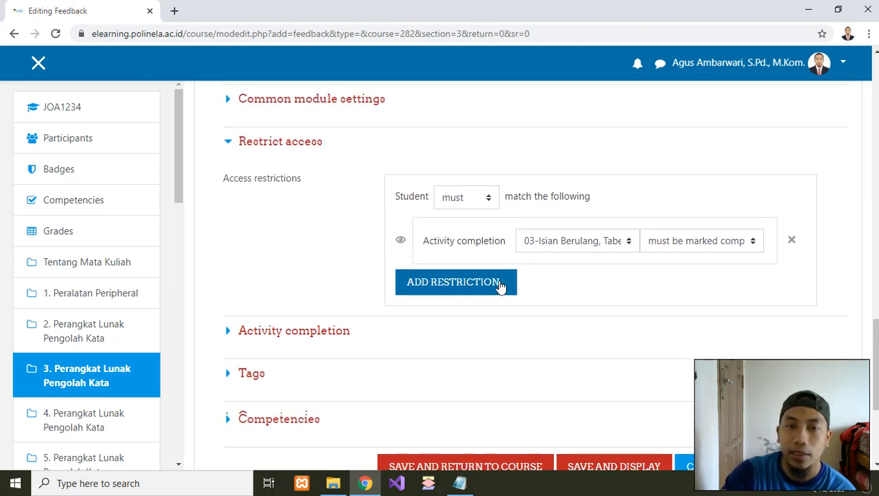
{"action": "scroll", "coordinate": [500, 286], "scroll_direction": "down", "scroll_amount": 1}
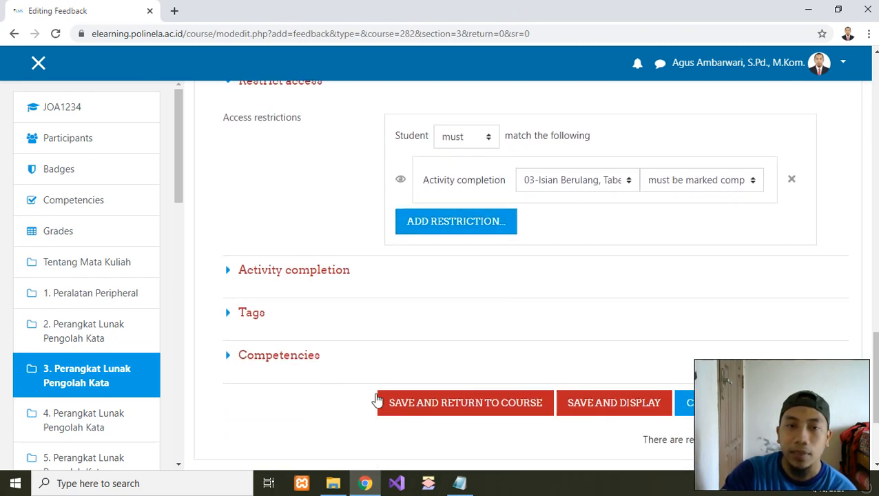
{"action": "left_click", "coordinate": [477, 408]}
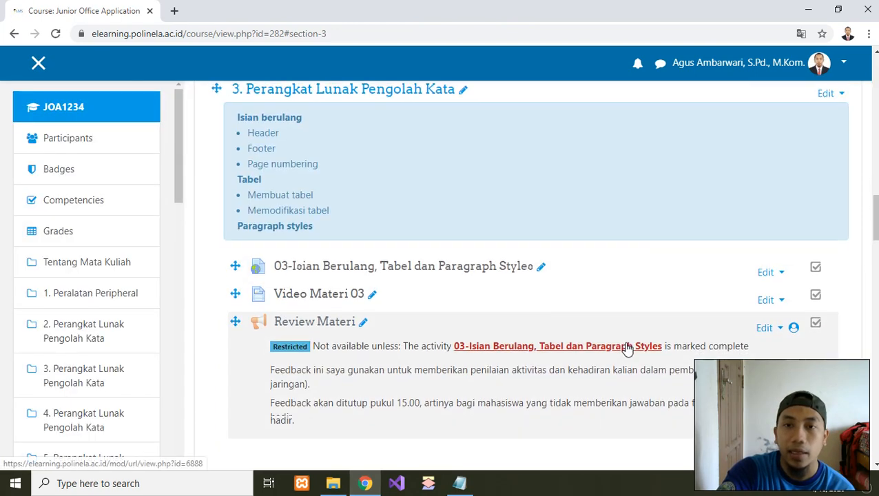
Examine the access restriction notice and description of "Review Materi" in section 3 of the course page.
{"action": "scroll", "coordinate": [627, 349], "scroll_direction": "down", "scroll_amount": 1}
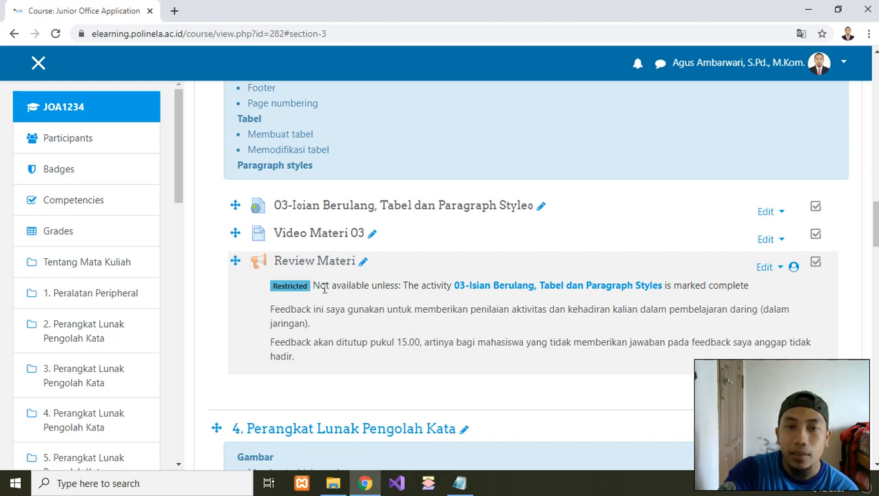
{"action": "left_click_drag", "start_coordinate": [321, 288], "coordinate": [453, 286]}
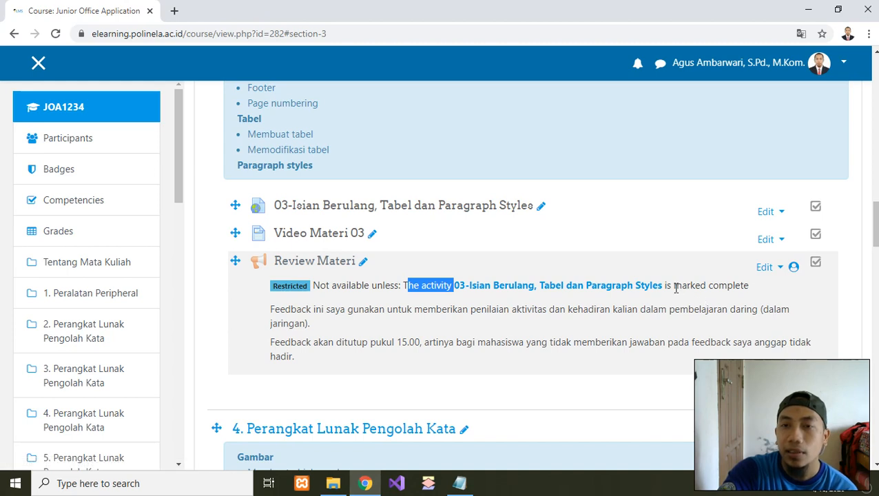
{"action": "left_click_drag", "start_coordinate": [674, 287], "coordinate": [730, 288]}
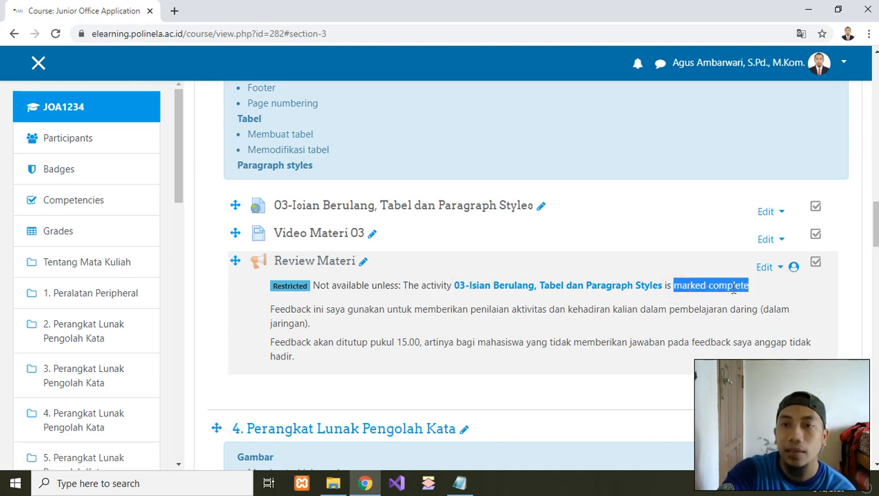
{"action": "left_click", "coordinate": [729, 288]}
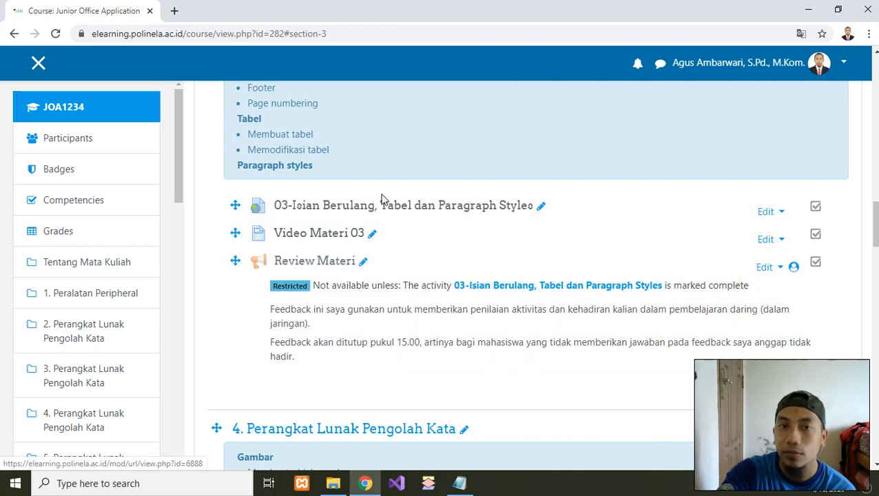
{"action": "scroll", "coordinate": [614, 343], "scroll_direction": "down", "scroll_amount": 1}
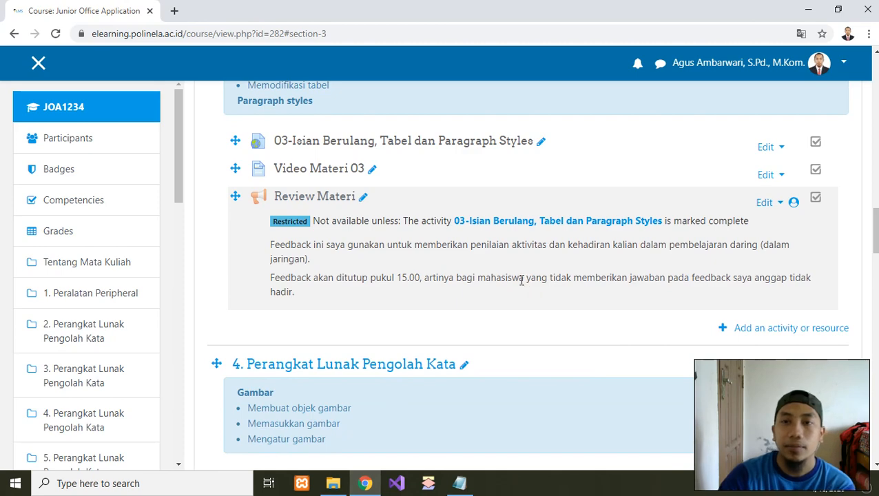
{"action": "scroll", "coordinate": [522, 279], "scroll_direction": "down", "scroll_amount": 1}
{"action": "scroll", "coordinate": [522, 279], "scroll_direction": "up", "scroll_amount": 2}
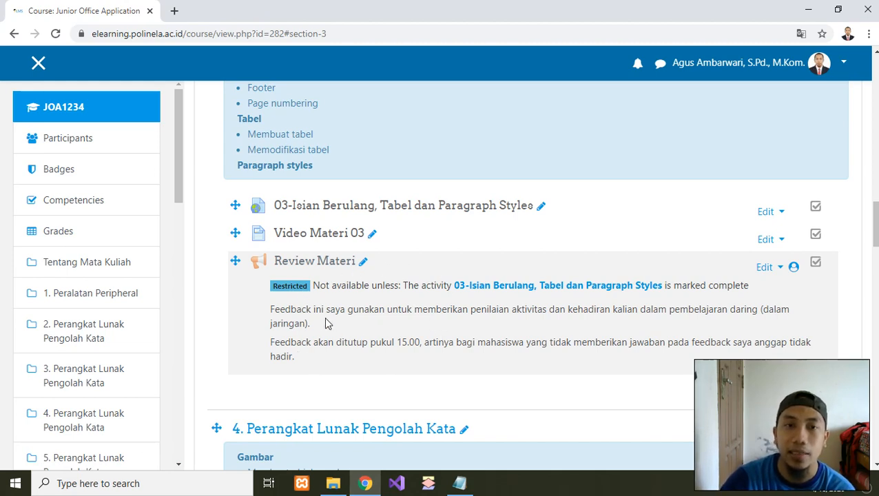
Open the "Review Materi" feedback activity and review its description, answer window and completion message.
{"action": "left_click", "coordinate": [305, 265]}
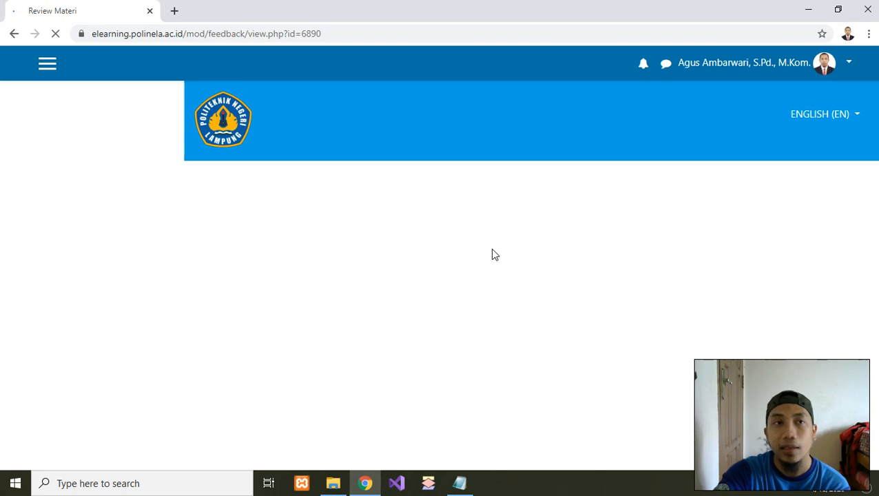
{"action": "scroll", "coordinate": [492, 250], "scroll_direction": "down", "scroll_amount": 1}
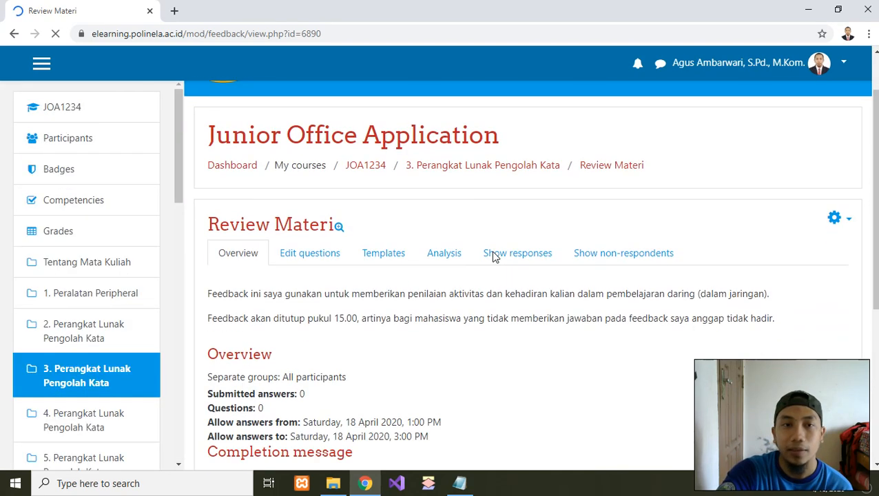
{"action": "scroll", "coordinate": [492, 255], "scroll_direction": "down", "scroll_amount": 1}
{"action": "left_click_drag", "start_coordinate": [223, 231], "coordinate": [349, 228]}
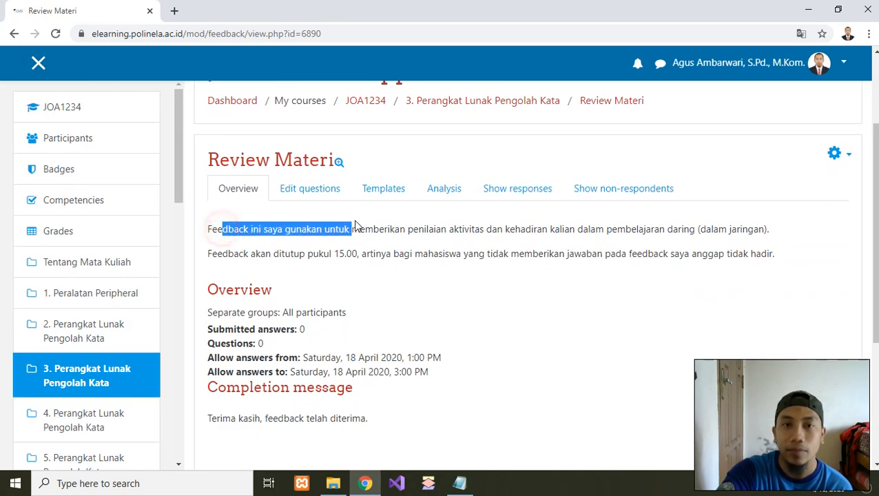
{"action": "left_click", "coordinate": [346, 249]}
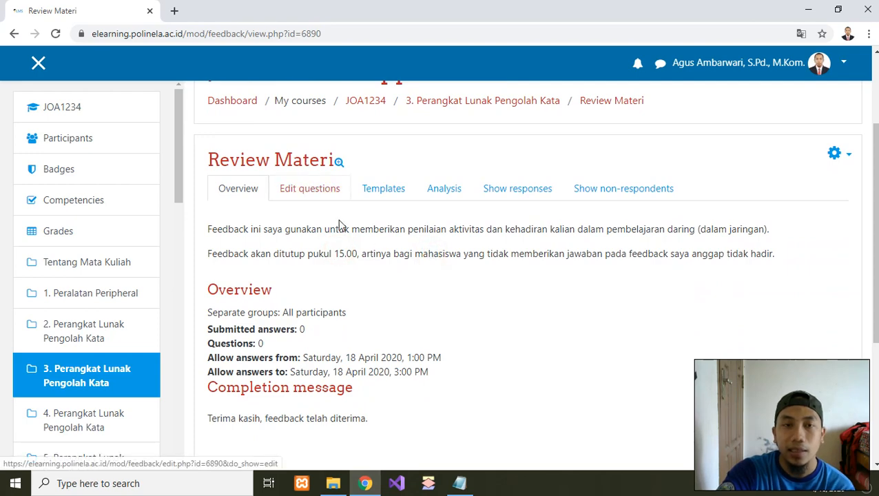
{"action": "scroll", "coordinate": [252, 228], "scroll_direction": "up", "scroll_amount": 1}
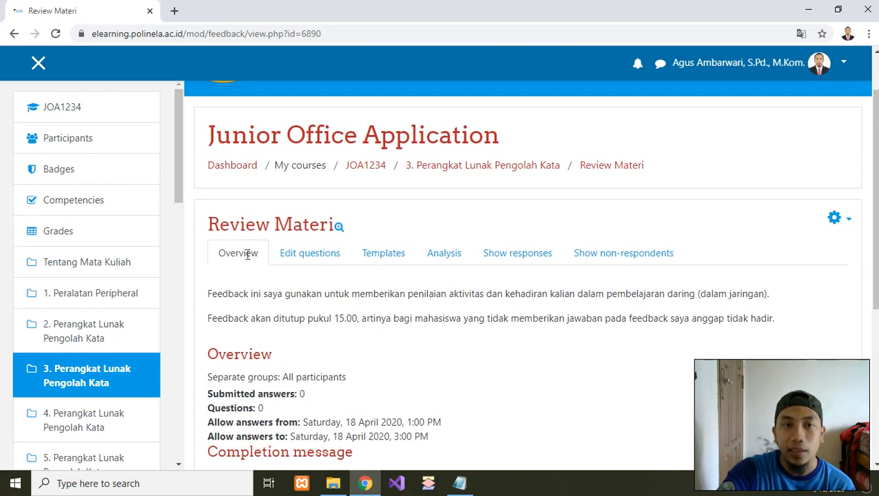
Add a "Longer text answer" question to the feedback and mark it as required.
{"action": "left_click", "coordinate": [321, 256]}
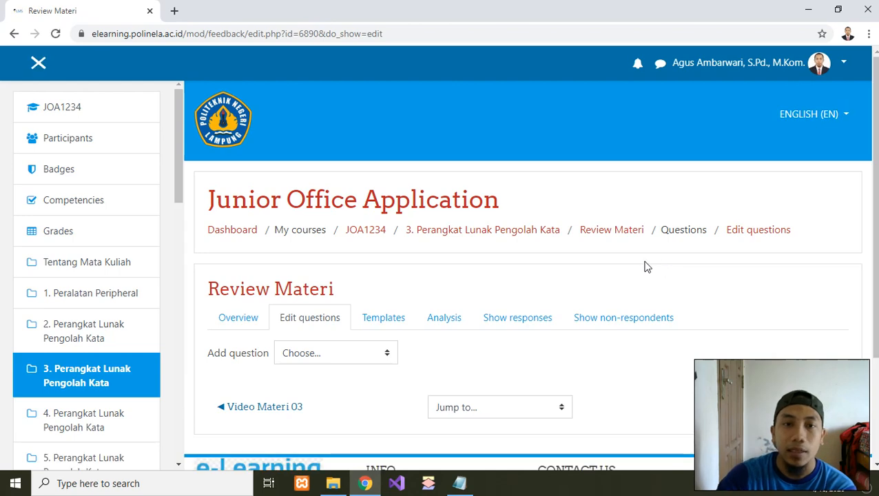
{"action": "scroll", "coordinate": [651, 267], "scroll_direction": "down", "scroll_amount": 2}
{"action": "scroll", "coordinate": [622, 244], "scroll_direction": "up", "scroll_amount": 2}
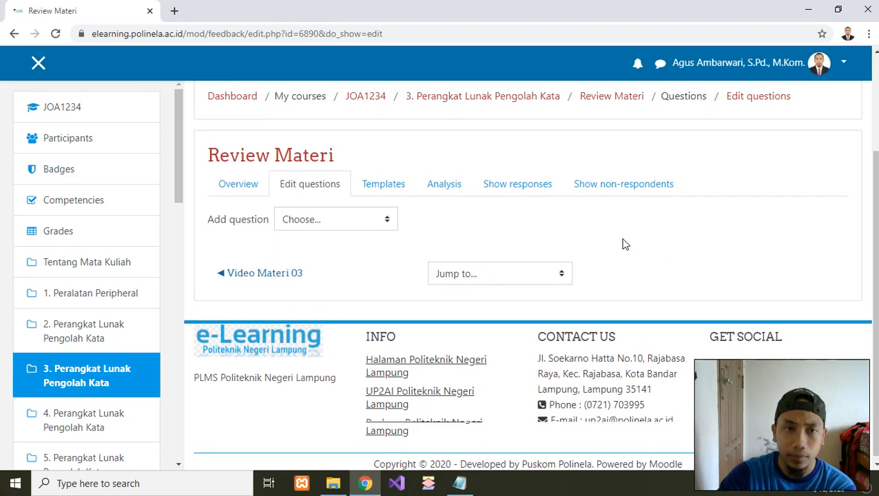
{"action": "scroll", "coordinate": [413, 358], "scroll_direction": "up", "scroll_amount": 1}
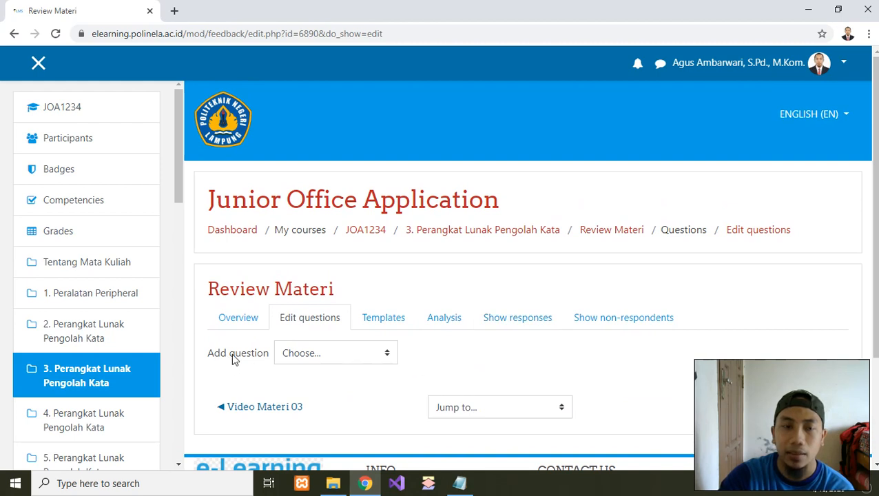
{"action": "left_click", "coordinate": [367, 352]}
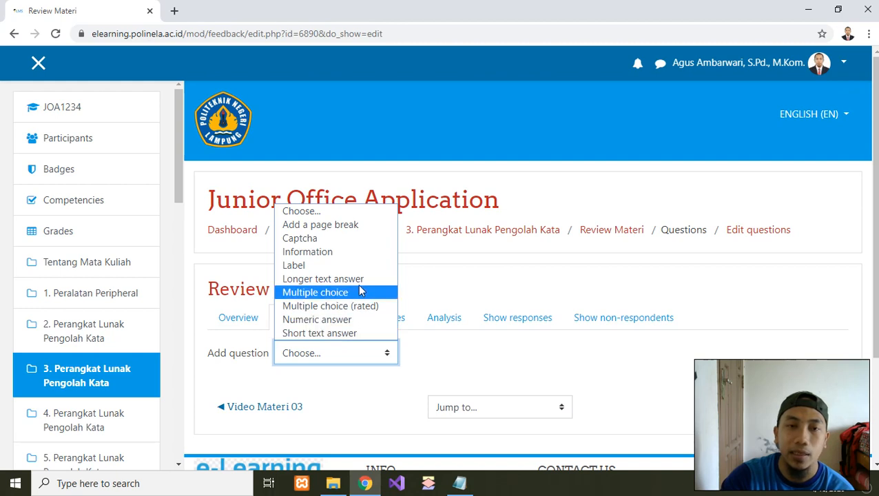
{"action": "left_click", "coordinate": [321, 279]}
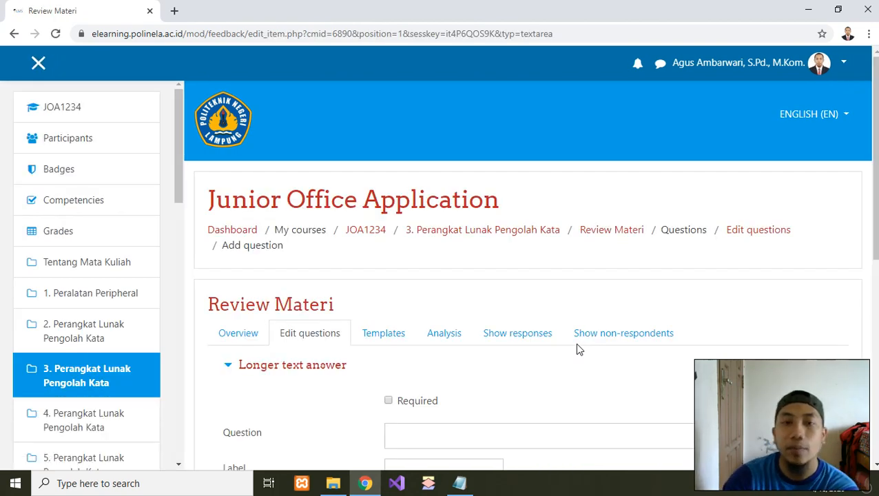
{"action": "scroll", "coordinate": [586, 354], "scroll_direction": "down", "scroll_amount": 2}
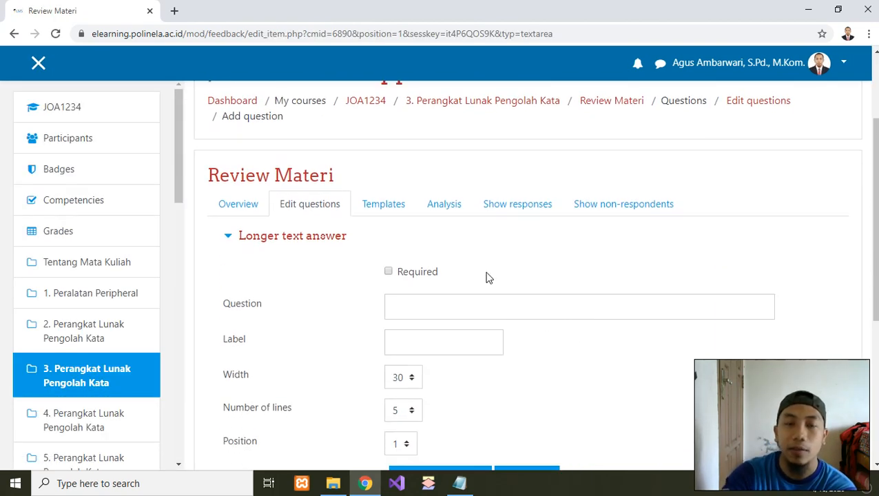
{"action": "scroll", "coordinate": [482, 273], "scroll_direction": "down", "scroll_amount": 1}
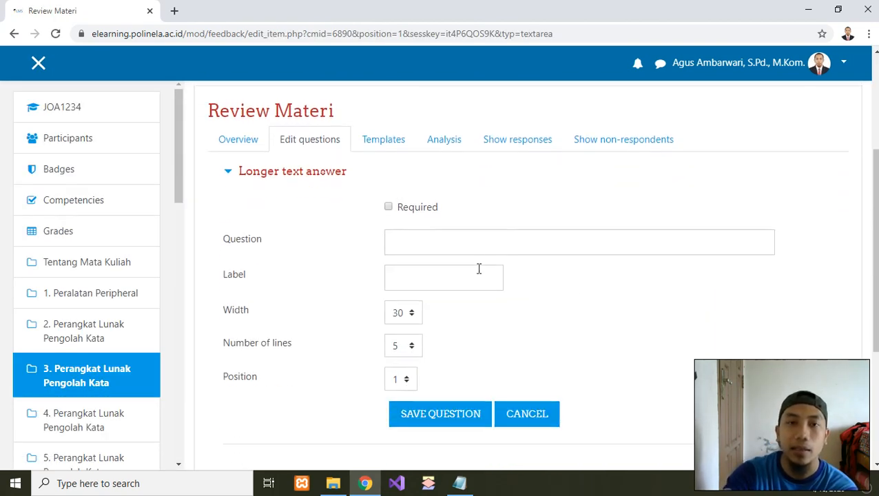
{"action": "left_click", "coordinate": [389, 208]}
{"action": "scroll", "coordinate": [386, 216], "scroll_direction": "down", "scroll_amount": 2}
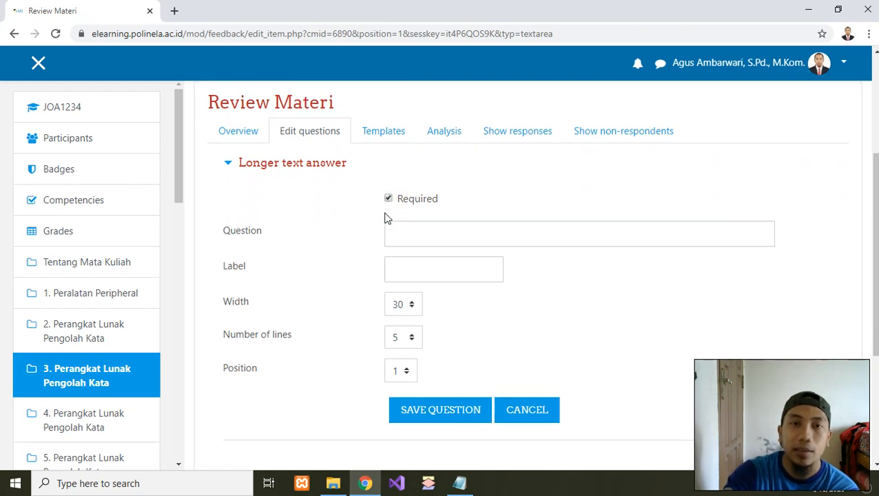
{"action": "scroll", "coordinate": [303, 170], "scroll_direction": "up", "scroll_amount": 2}
Copy "Belajar mengenai apa sih materi hari ini? Apa saja yang kamu dapatkan dari materi ini?" from Notepad into the Question field.
{"action": "left_click", "coordinate": [410, 246]}
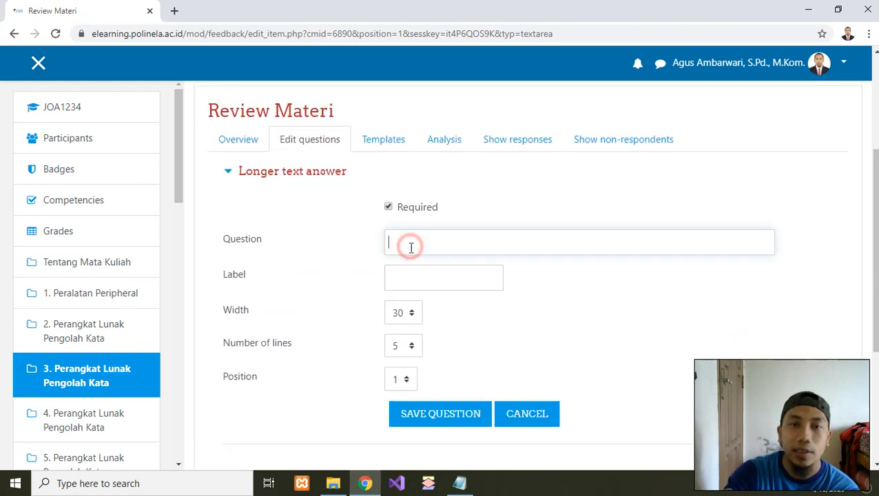
{"action": "left_click", "coordinate": [459, 483]}
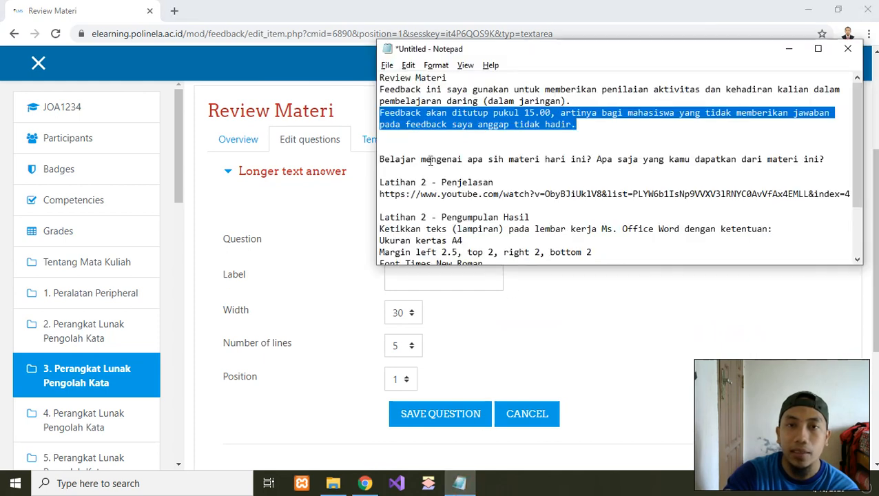
{"action": "left_click_drag", "start_coordinate": [379, 159], "coordinate": [703, 177]}
{"action": "key", "text": "ctrl+c"}
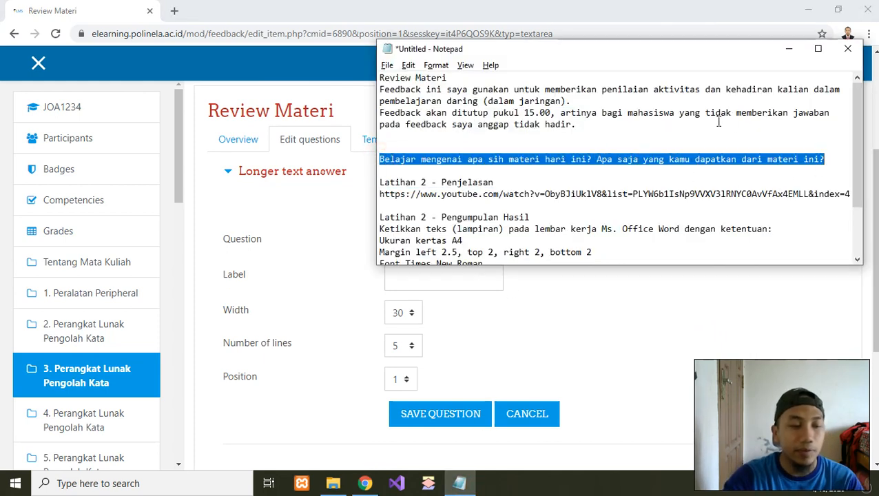
{"action": "left_click", "coordinate": [590, 299]}
{"action": "right_click", "coordinate": [396, 239]}
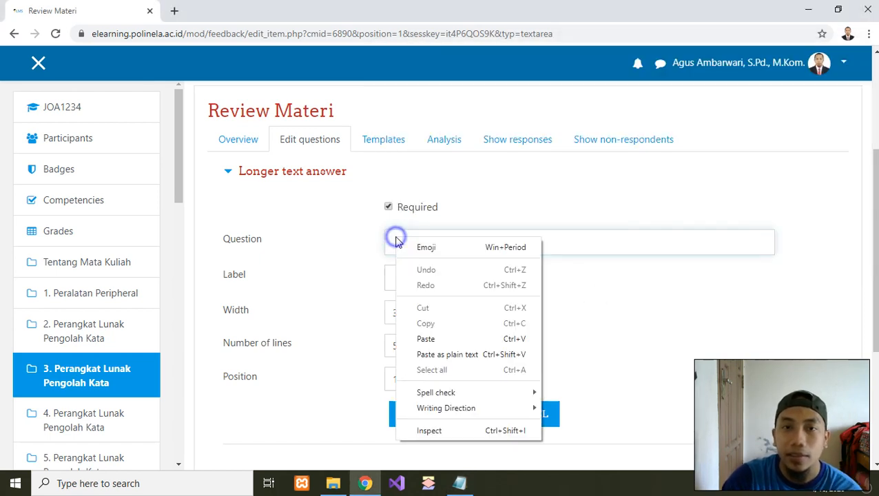
{"action": "left_click", "coordinate": [447, 343]}
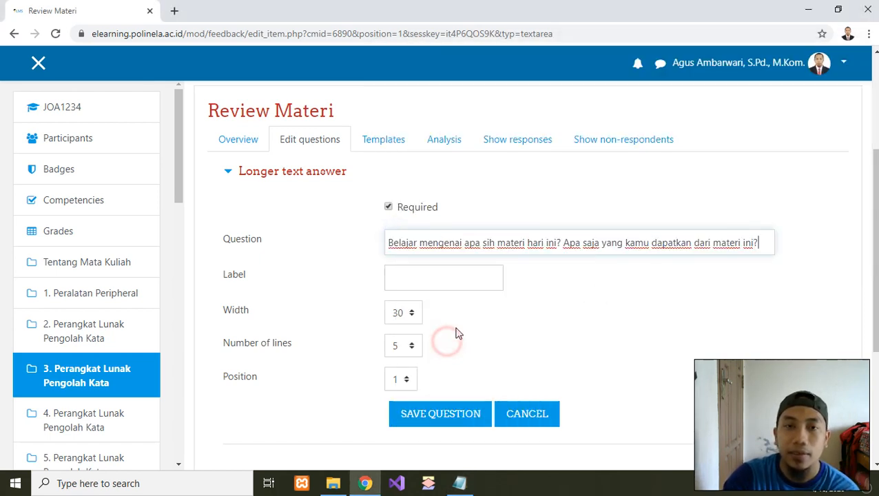
Review the wording and settings of the longer-text question, and save the question.
{"action": "left_click_drag", "start_coordinate": [473, 244], "coordinate": [586, 244]}
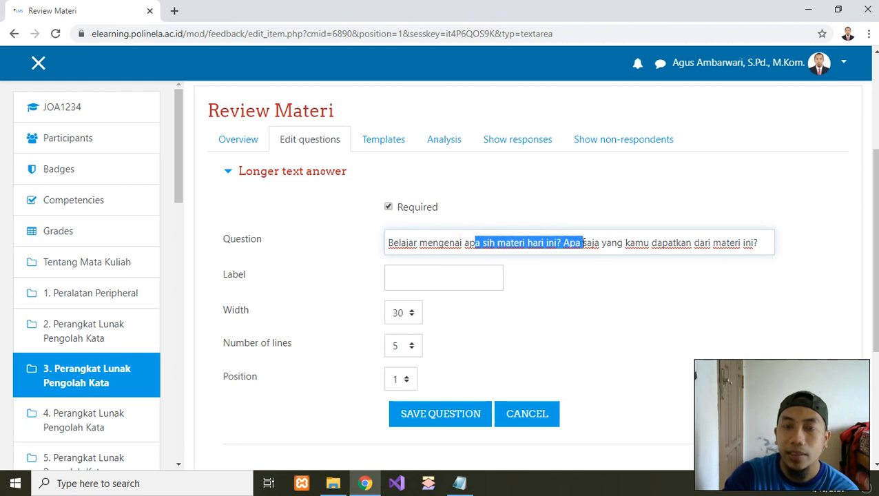
{"action": "left_click", "coordinate": [585, 243]}
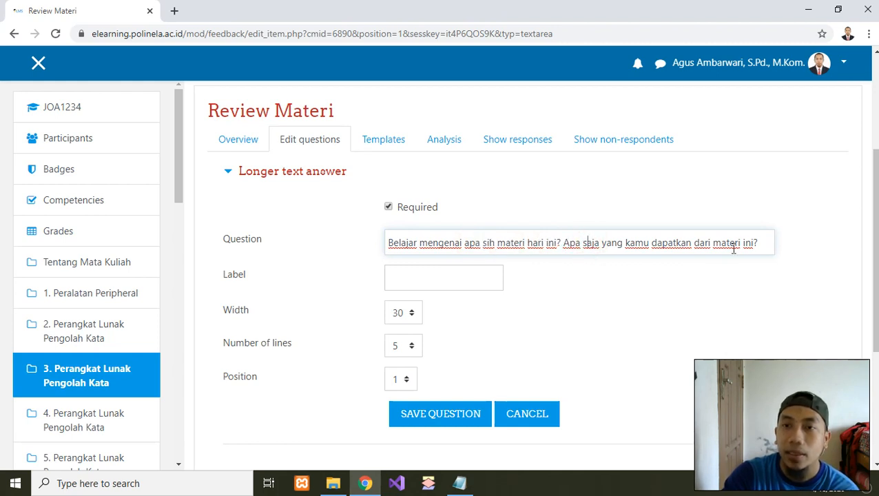
{"action": "type", "text": "?"}
{"action": "left_click", "coordinate": [564, 243]}
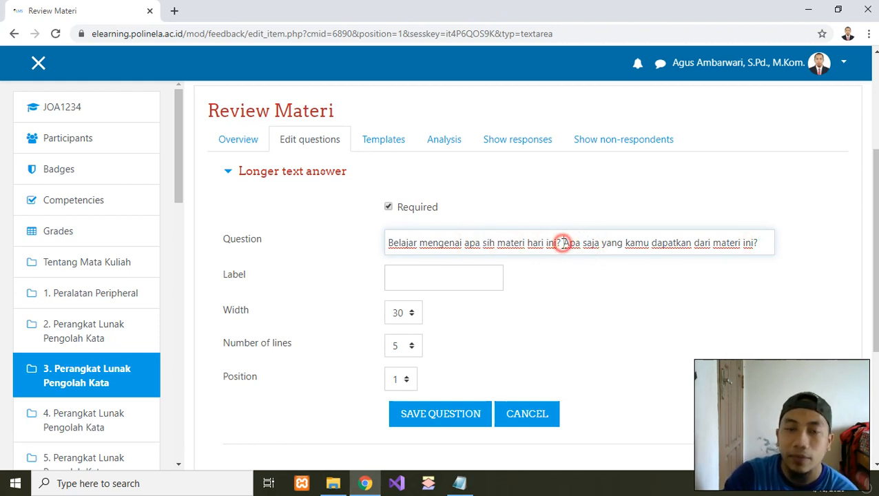
{"action": "left_click", "coordinate": [390, 244]}
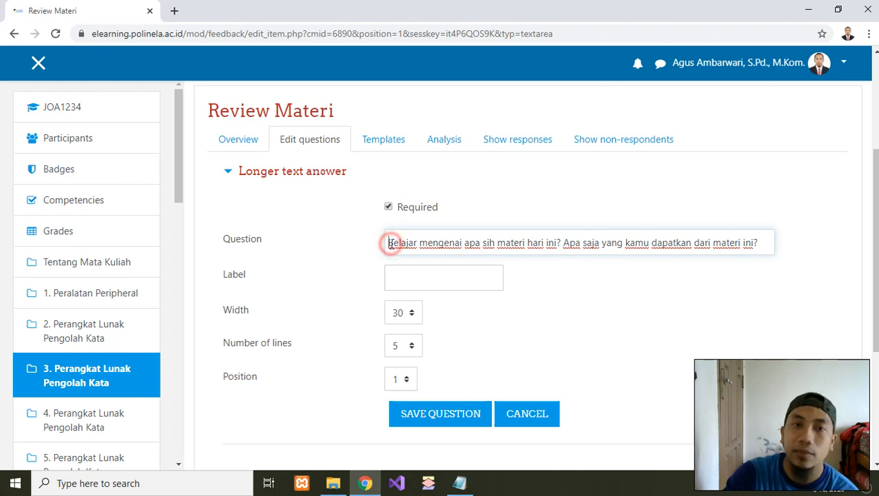
{"action": "left_click", "coordinate": [638, 245]}
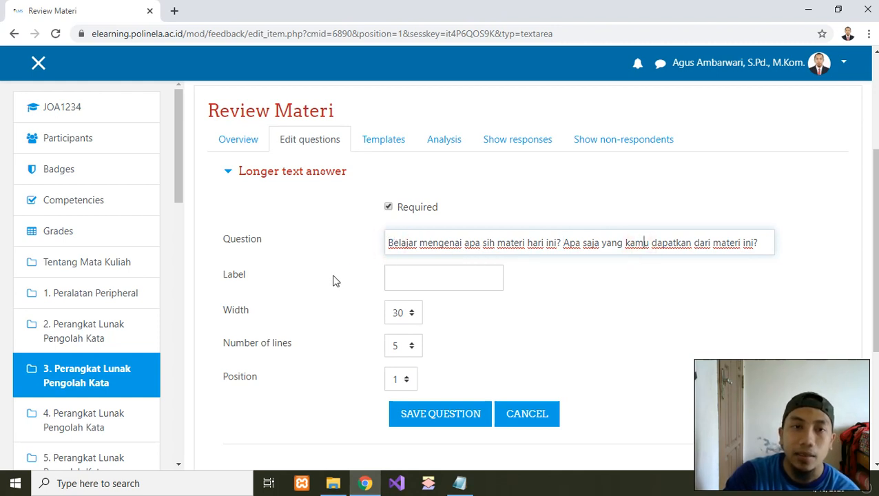
{"action": "left_click", "coordinate": [327, 274]}
{"action": "scroll", "coordinate": [287, 293], "scroll_direction": "down", "scroll_amount": 1}
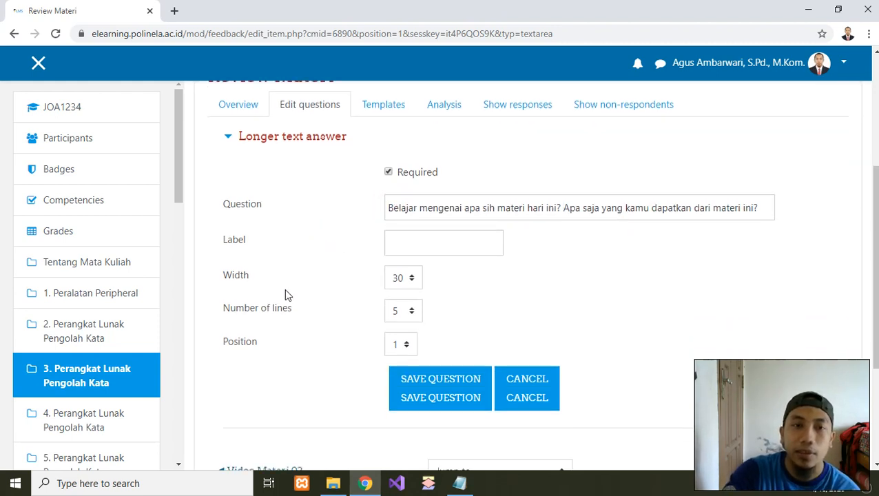
{"action": "scroll", "coordinate": [239, 308], "scroll_direction": "up", "scroll_amount": 1}
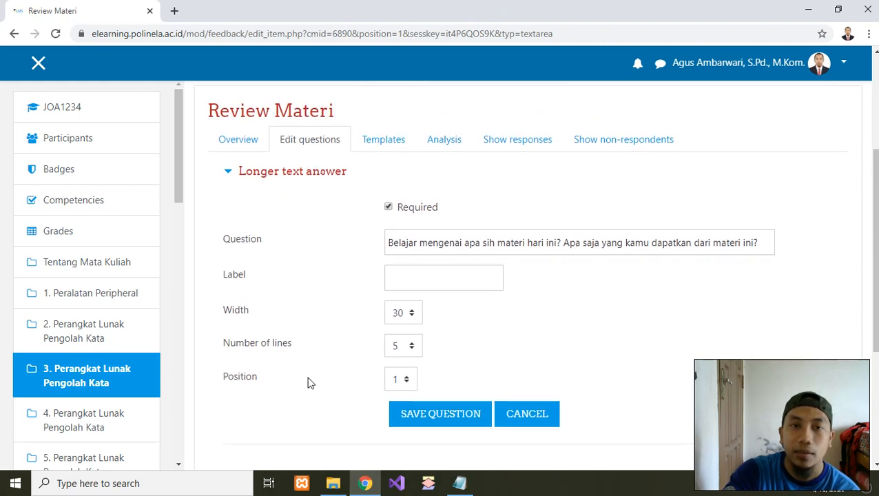
{"action": "scroll", "coordinate": [308, 383], "scroll_direction": "down", "scroll_amount": 2}
{"action": "left_click", "coordinate": [441, 289]}
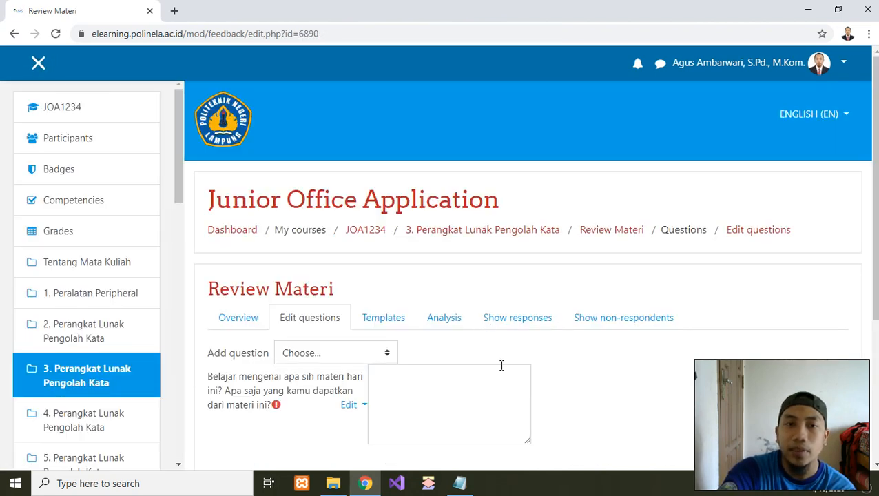
Check the saved question in the "Review Materi" question list and return to section 3 of the course page.
{"action": "scroll", "coordinate": [372, 372], "scroll_direction": "down", "scroll_amount": 2}
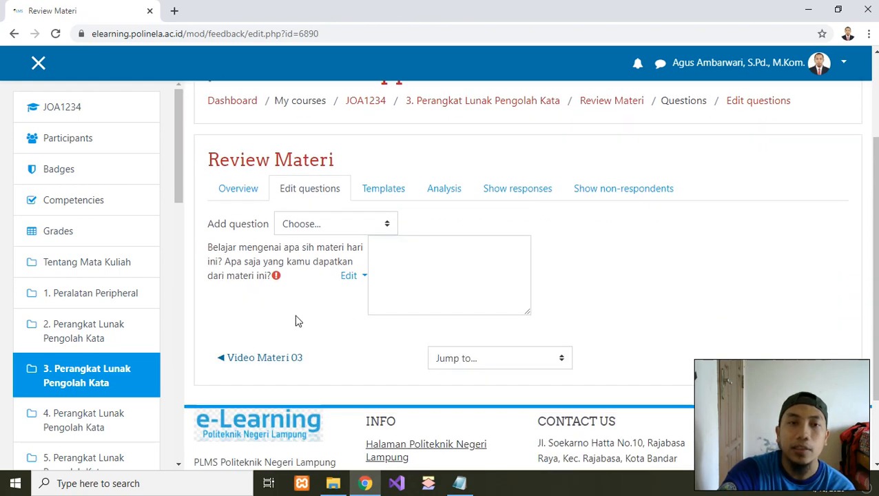
{"action": "scroll", "coordinate": [293, 310], "scroll_direction": "down", "scroll_amount": 1}
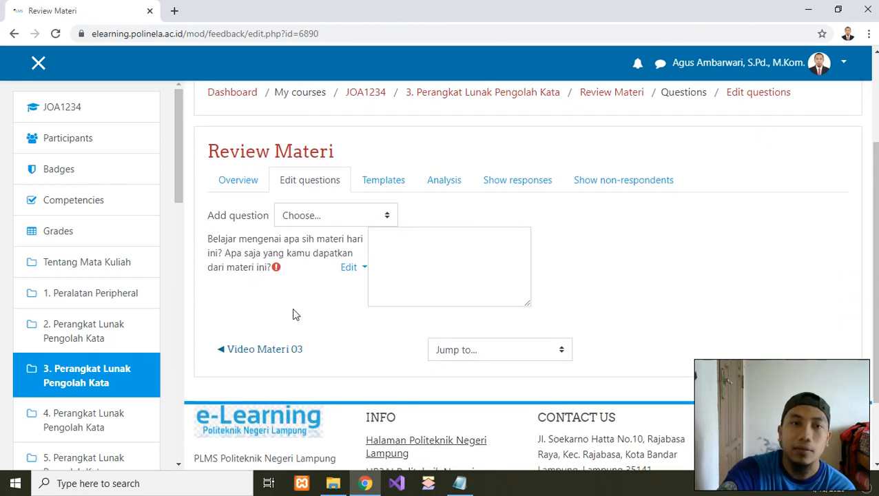
{"action": "scroll", "coordinate": [821, 263], "scroll_direction": "up", "scroll_amount": 1}
{"action": "scroll", "coordinate": [821, 261], "scroll_direction": "up", "scroll_amount": 3}
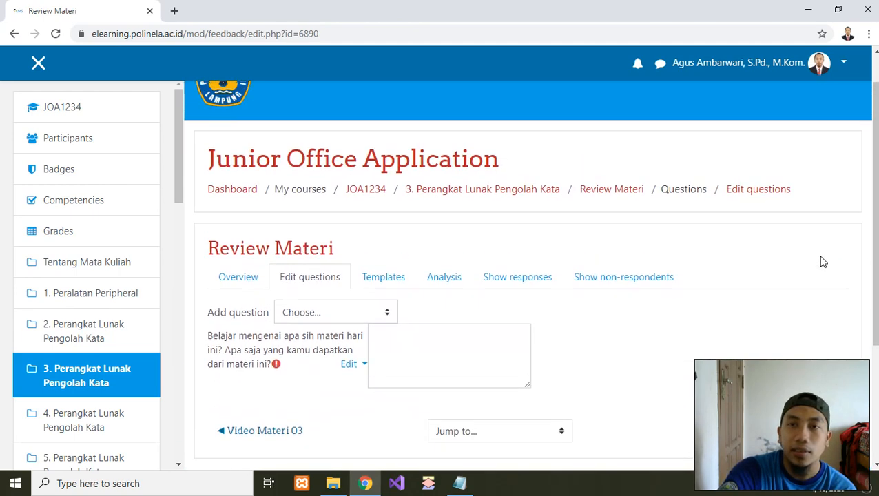
{"action": "scroll", "coordinate": [746, 248], "scroll_direction": "down", "scroll_amount": 1}
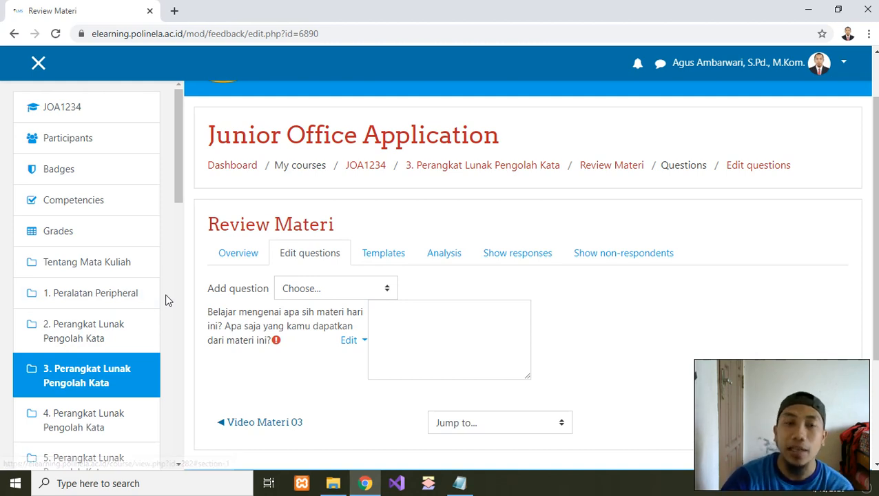
{"action": "left_click", "coordinate": [63, 381]}
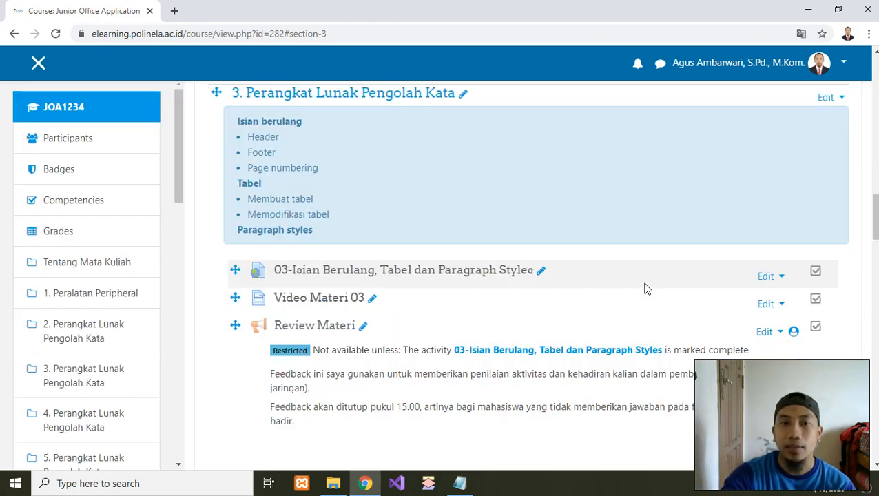
Compare the activities in section 3 with the "Latihan 1" explanation and submission items in section 2.
{"action": "scroll", "coordinate": [647, 329], "scroll_direction": "down", "scroll_amount": 2}
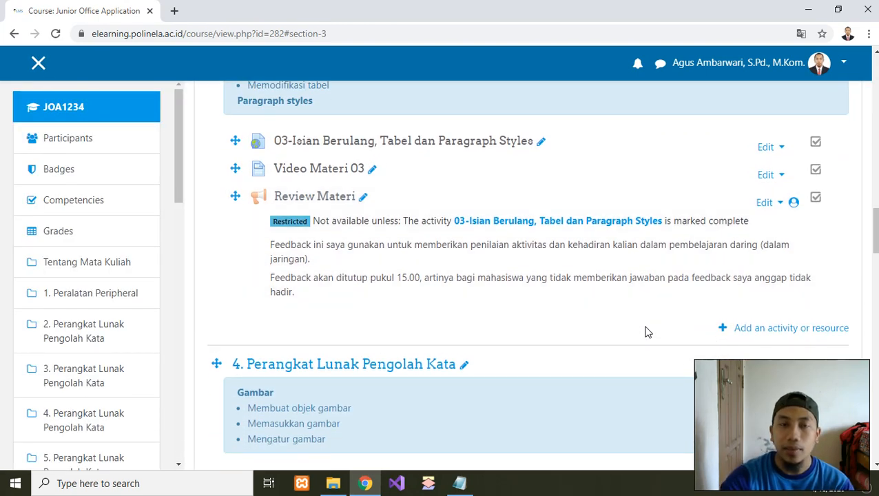
{"action": "scroll", "coordinate": [646, 331], "scroll_direction": "up", "scroll_amount": 3}
{"action": "scroll", "coordinate": [646, 331], "scroll_direction": "down", "scroll_amount": 2}
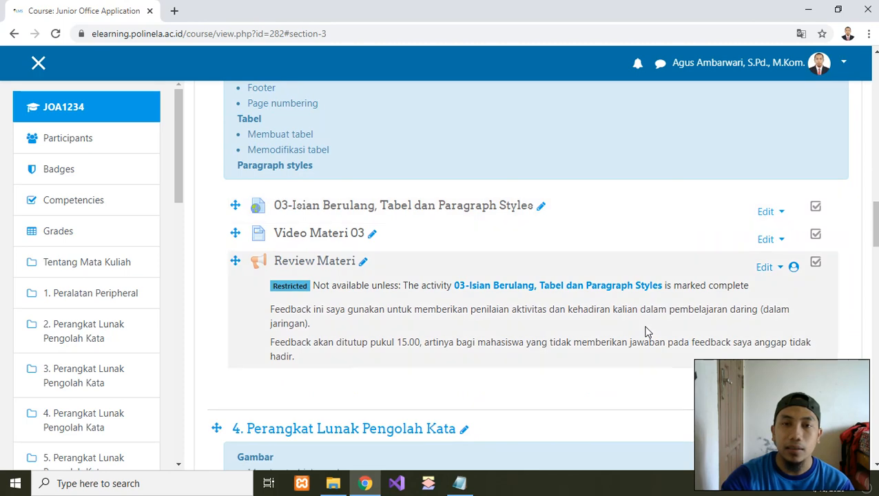
{"action": "scroll", "coordinate": [646, 330], "scroll_direction": "up", "scroll_amount": 2}
{"action": "scroll", "coordinate": [649, 318], "scroll_direction": "up", "scroll_amount": 2}
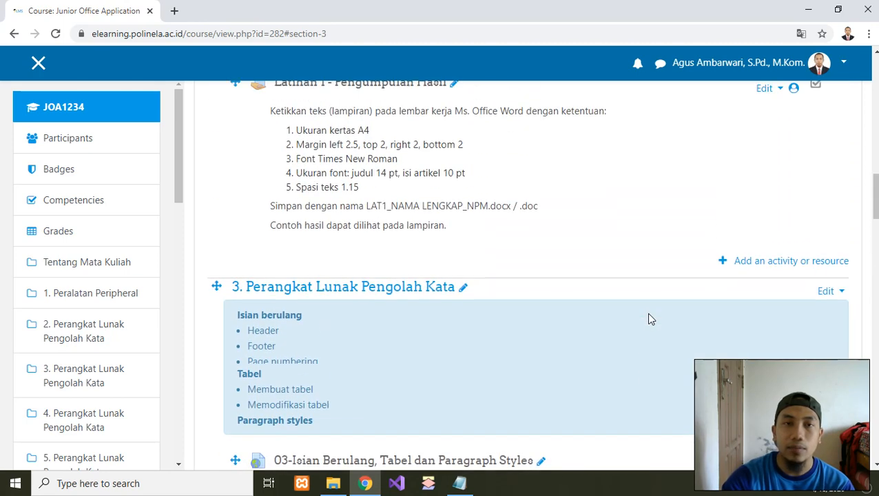
{"action": "scroll", "coordinate": [649, 318], "scroll_direction": "up", "scroll_amount": 1}
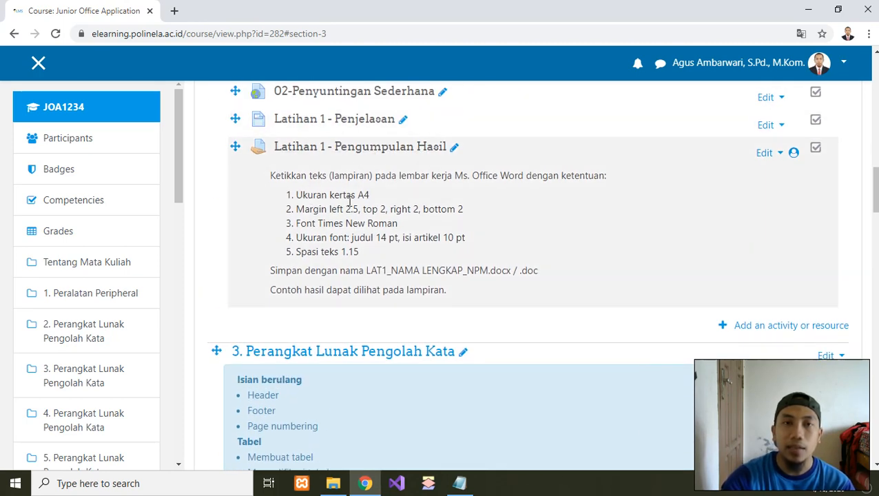
{"action": "scroll", "coordinate": [349, 201], "scroll_direction": "down", "scroll_amount": 4}
{"action": "scroll", "coordinate": [378, 326], "scroll_direction": "up", "scroll_amount": 1}
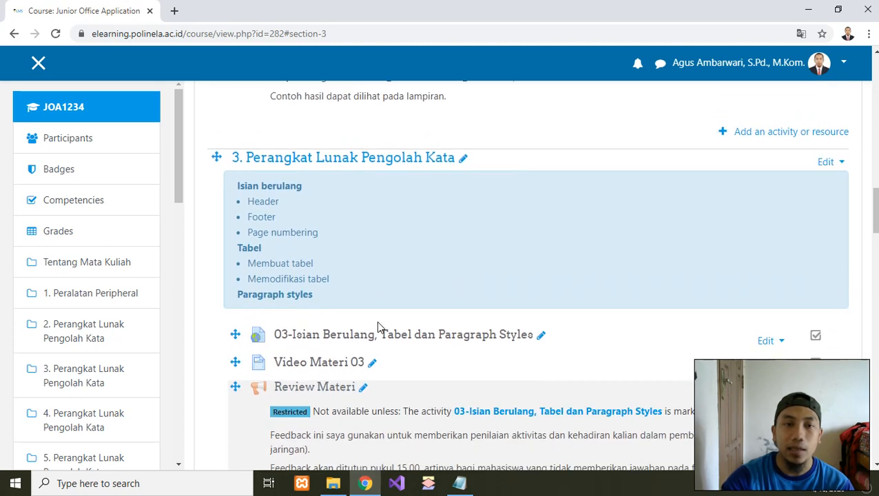
{"action": "scroll", "coordinate": [378, 326], "scroll_direction": "down", "scroll_amount": 1}
{"action": "scroll", "coordinate": [449, 339], "scroll_direction": "up", "scroll_amount": 4}
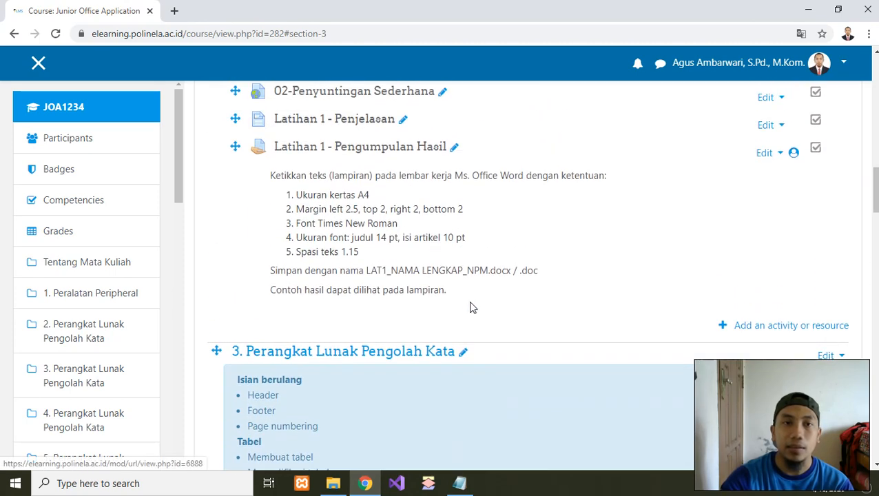
{"action": "scroll", "coordinate": [505, 286], "scroll_direction": "down", "scroll_amount": 1}
{"action": "scroll", "coordinate": [505, 309], "scroll_direction": "up", "scroll_amount": 2}
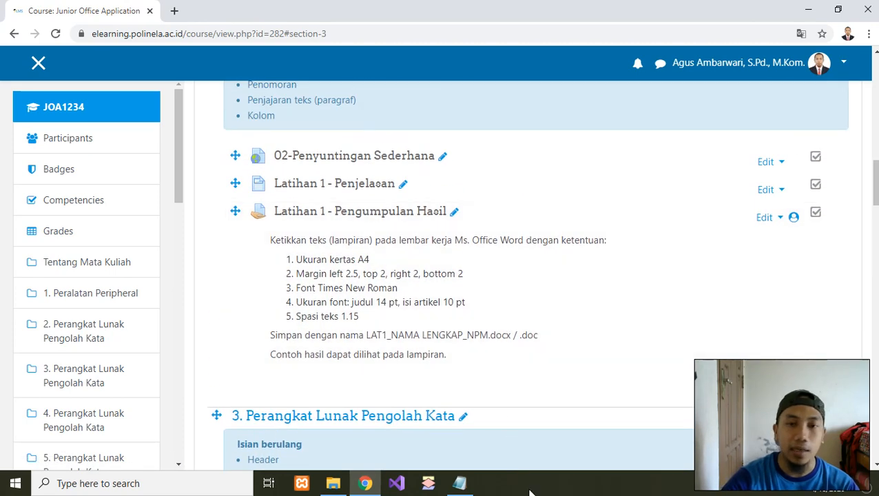
{"action": "left_click", "coordinate": [542, 490]}
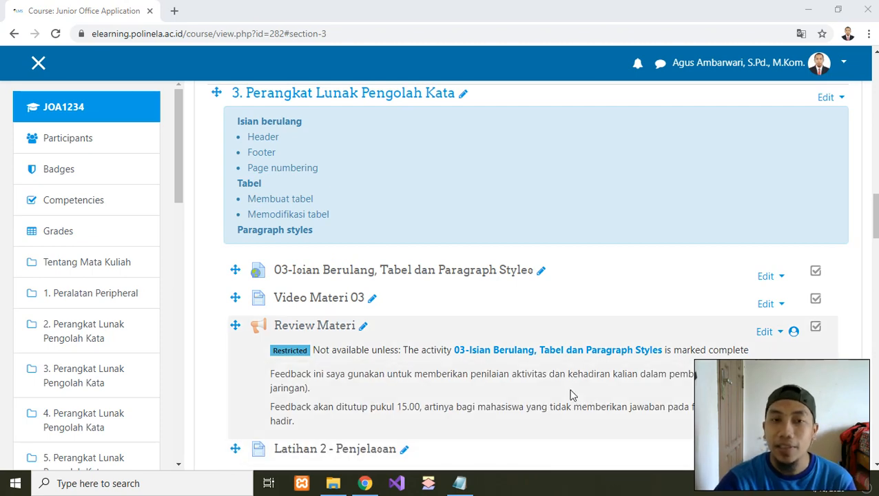
Examine the "Latihan 2 - Penjelasan" entry below "Review Materi" in section 3.
{"action": "scroll", "coordinate": [553, 314], "scroll_direction": "down", "scroll_amount": 1}
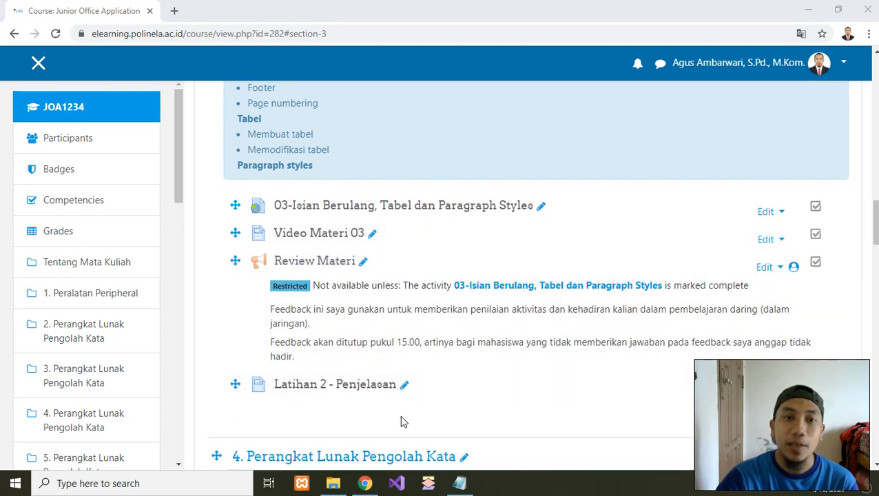
{"action": "scroll", "coordinate": [508, 361], "scroll_direction": "down", "scroll_amount": 1}
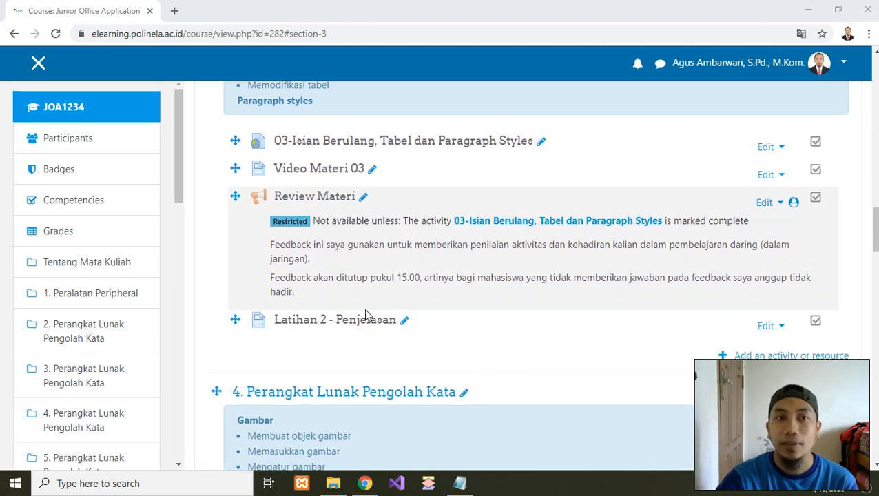
{"action": "scroll", "coordinate": [423, 308], "scroll_direction": "up", "scroll_amount": 6}
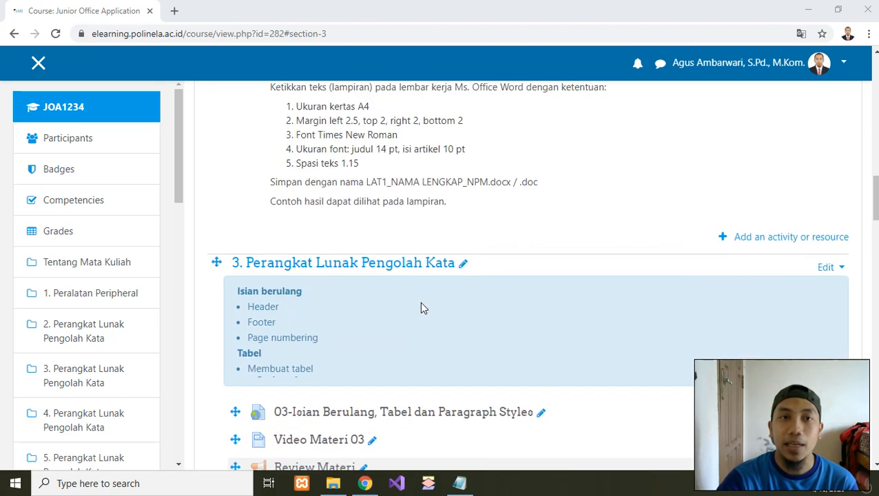
{"action": "scroll", "coordinate": [269, 169], "scroll_direction": "down", "scroll_amount": 5}
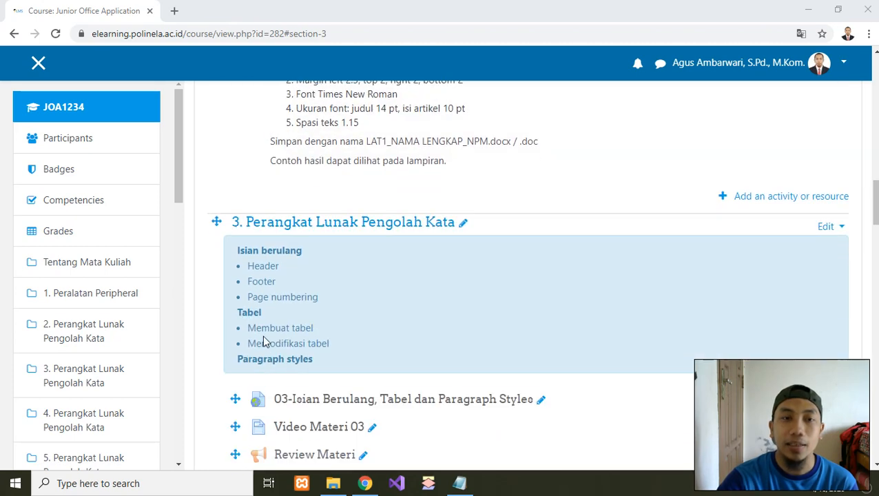
{"action": "scroll", "coordinate": [407, 287], "scroll_direction": "down", "scroll_amount": 2}
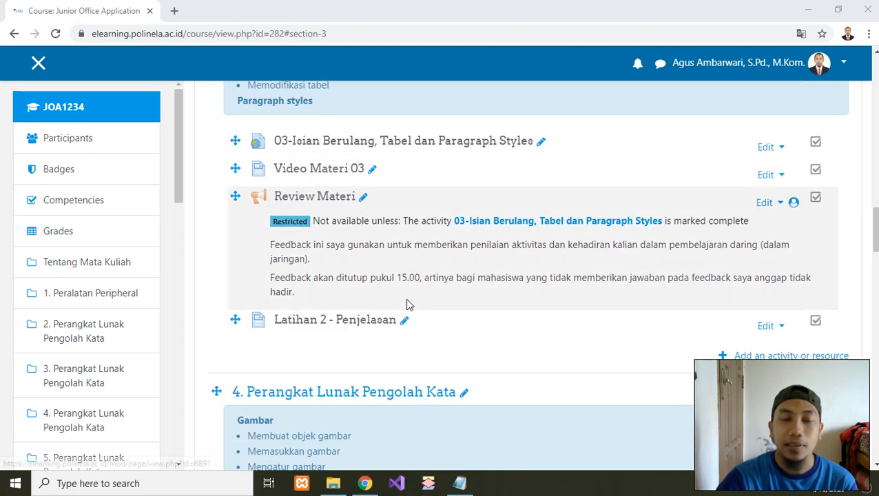
{"action": "scroll", "coordinate": [320, 333], "scroll_direction": "down", "scroll_amount": 1}
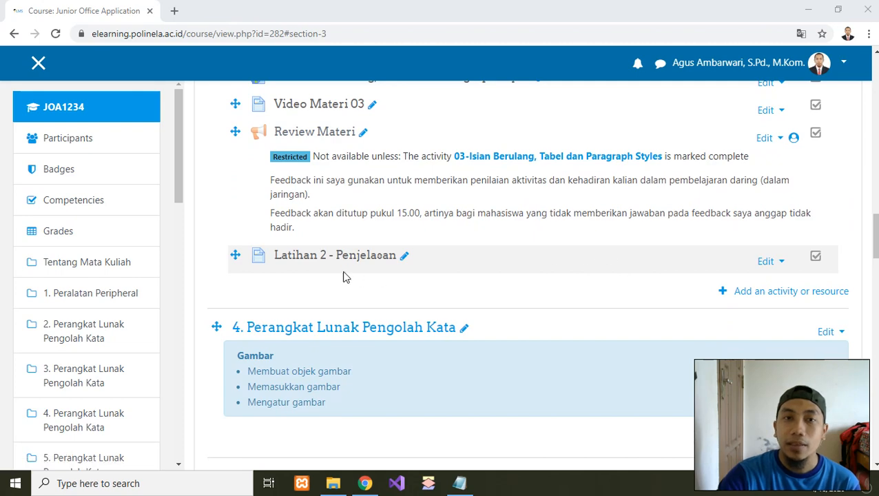
{"action": "scroll", "coordinate": [423, 249], "scroll_direction": "down", "scroll_amount": 1}
{"action": "scroll", "coordinate": [627, 226], "scroll_direction": "up", "scroll_amount": 1}
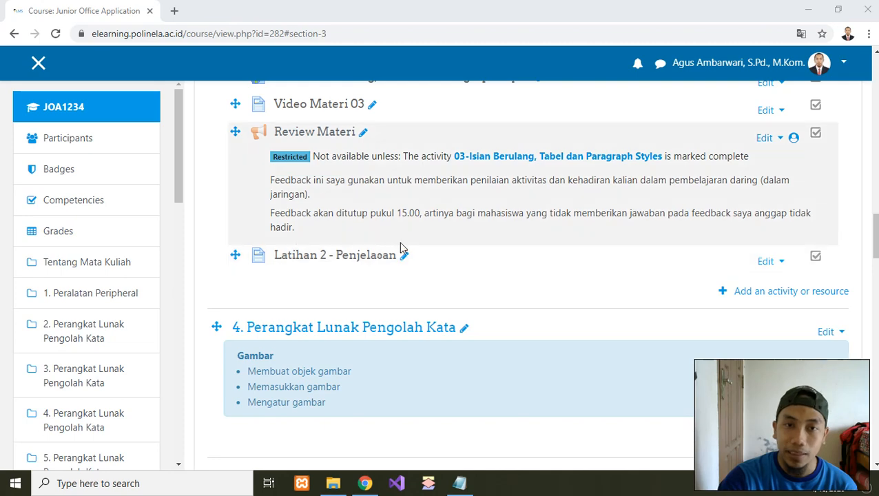
Add a new Assignment activity to section 3, "Perangkat Lunak Pengolah Kata".
{"action": "left_click", "coordinate": [775, 292]}
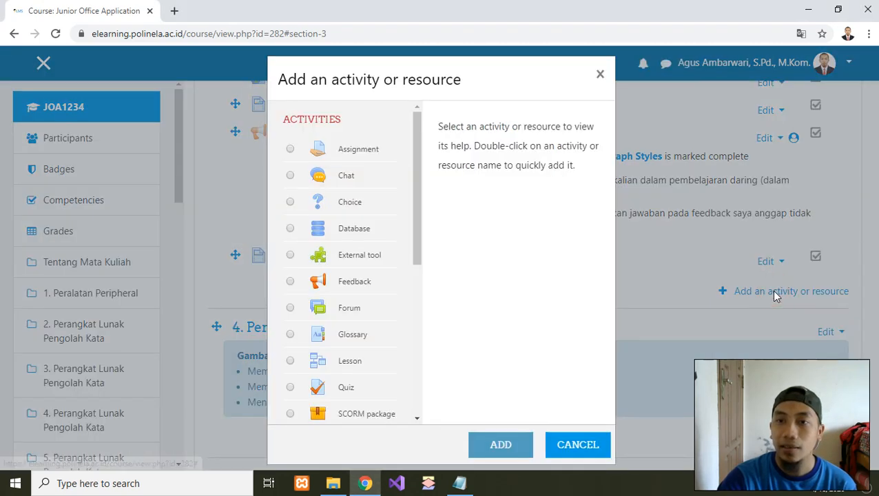
{"action": "left_click", "coordinate": [349, 147]}
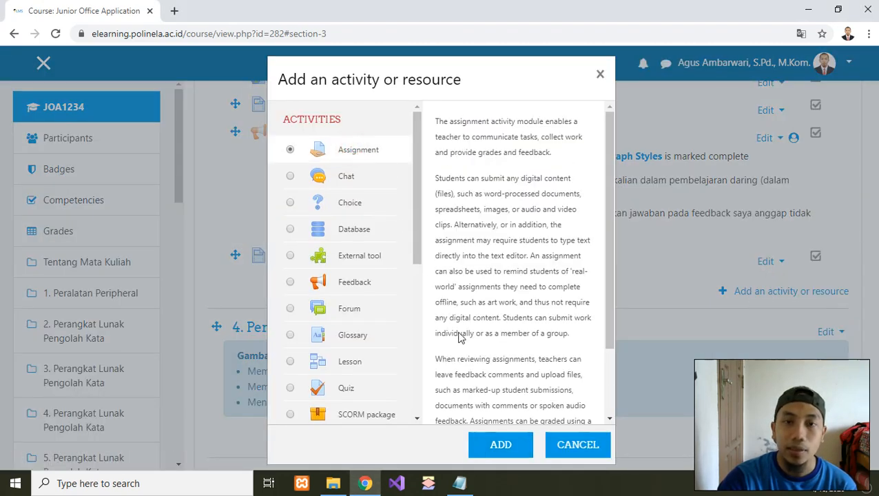
{"action": "scroll", "coordinate": [459, 335], "scroll_direction": "down", "scroll_amount": 1}
{"action": "left_click", "coordinate": [500, 446]}
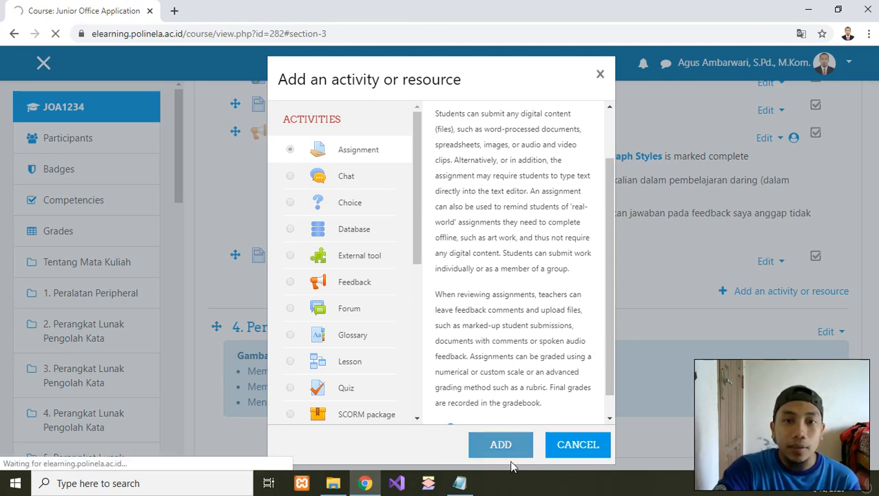
Copy the title "Latihan 2 - Pengumpulan Hasil" from Notepad into the Assignment name field.
{"action": "left_click", "coordinate": [459, 483]}
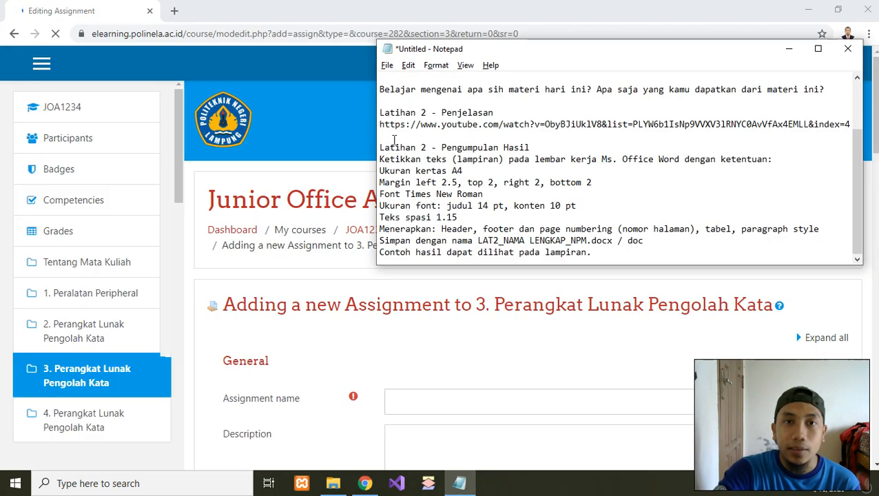
{"action": "left_click_drag", "start_coordinate": [380, 148], "coordinate": [529, 147]}
{"action": "key", "text": "ctrl+c"}
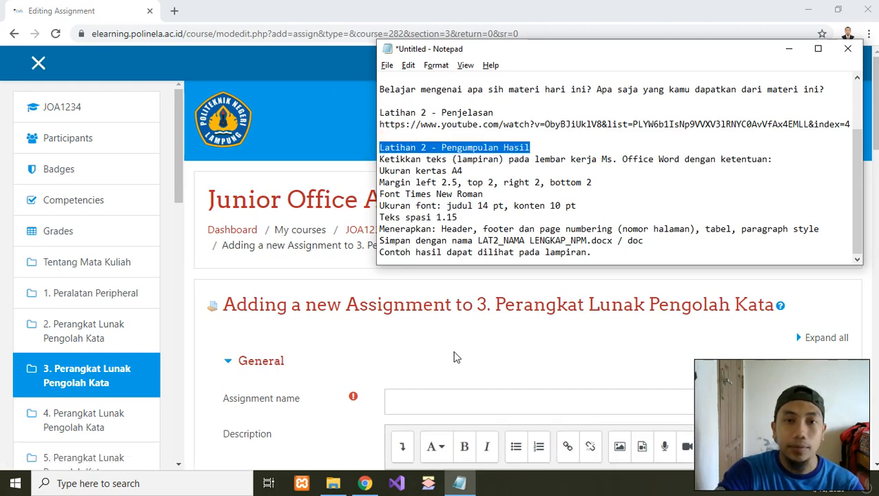
{"action": "left_click", "coordinate": [454, 357]}
{"action": "scroll", "coordinate": [471, 343], "scroll_direction": "down", "scroll_amount": 2}
{"action": "left_click", "coordinate": [408, 269]}
{"action": "key", "text": "ctrl+v"}
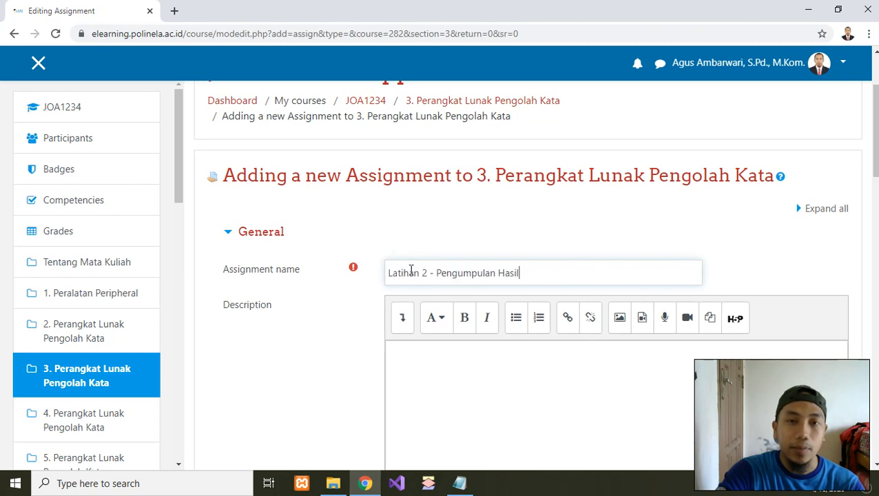
Copy the exercise instructions under "Latihan 2 - Pengumpulan Hasil" from Notepad into the assignment Description as plain text.
{"action": "scroll", "coordinate": [565, 255], "scroll_direction": "down", "scroll_amount": 2}
{"action": "left_click", "coordinate": [491, 237]}
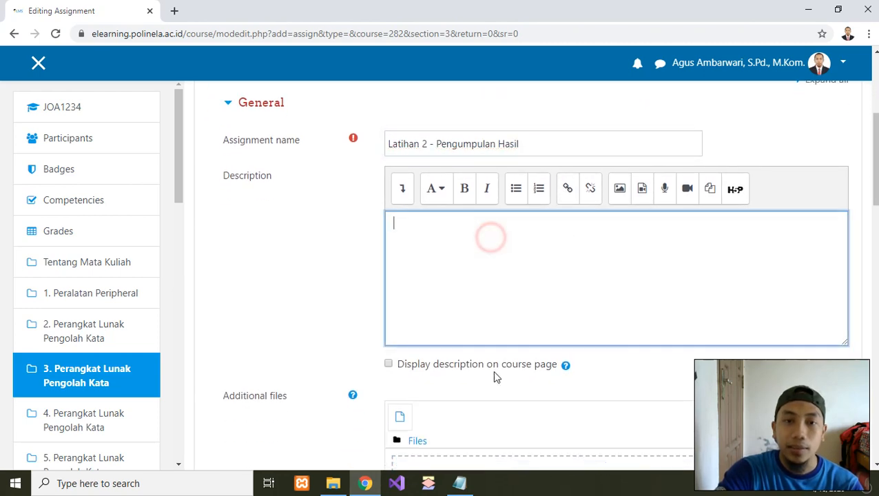
{"action": "left_click", "coordinate": [459, 483]}
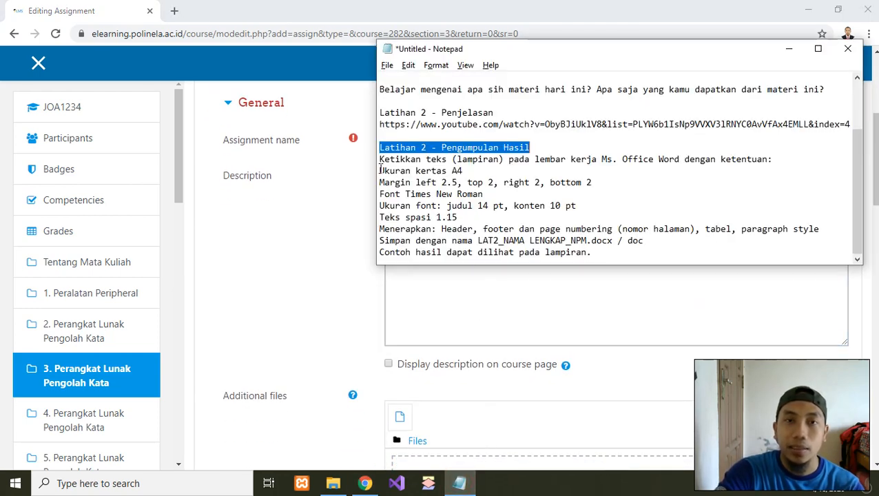
{"action": "left_click_drag", "start_coordinate": [380, 159], "coordinate": [606, 255]}
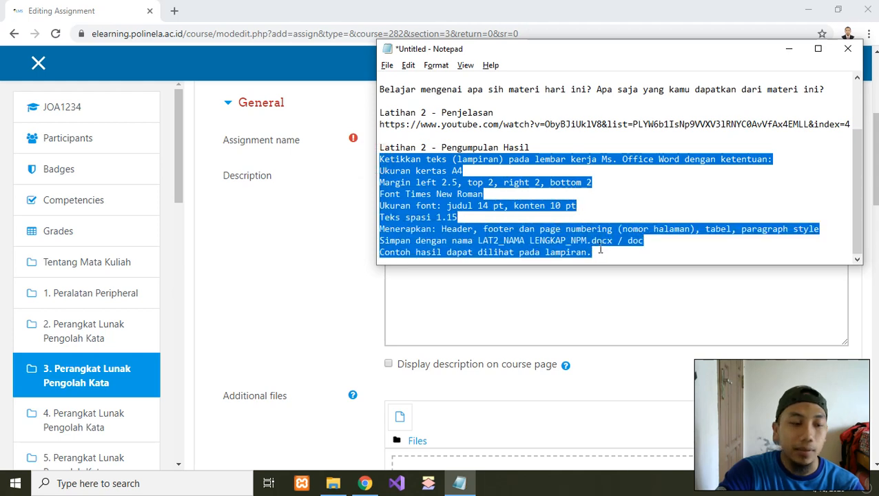
{"action": "left_click", "coordinate": [435, 308]}
{"action": "right_click", "coordinate": [418, 227]}
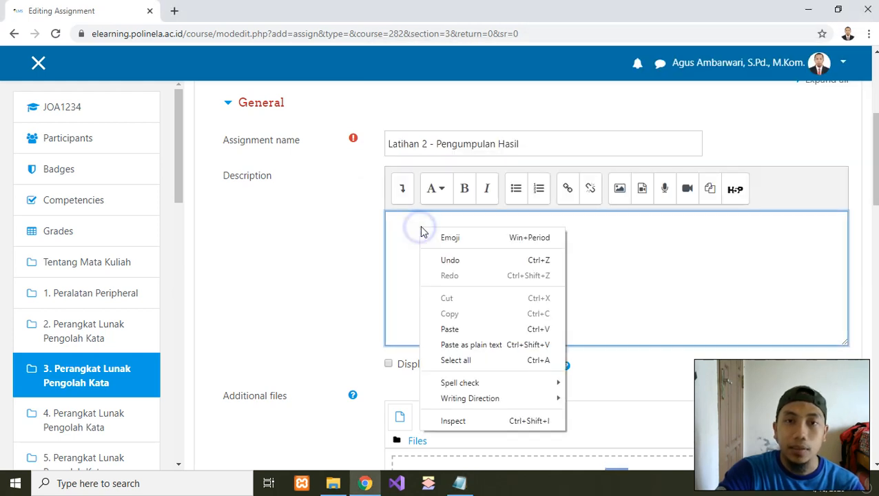
{"action": "left_click", "coordinate": [475, 344]}
{"action": "scroll", "coordinate": [452, 289], "scroll_direction": "up", "scroll_amount": 3}
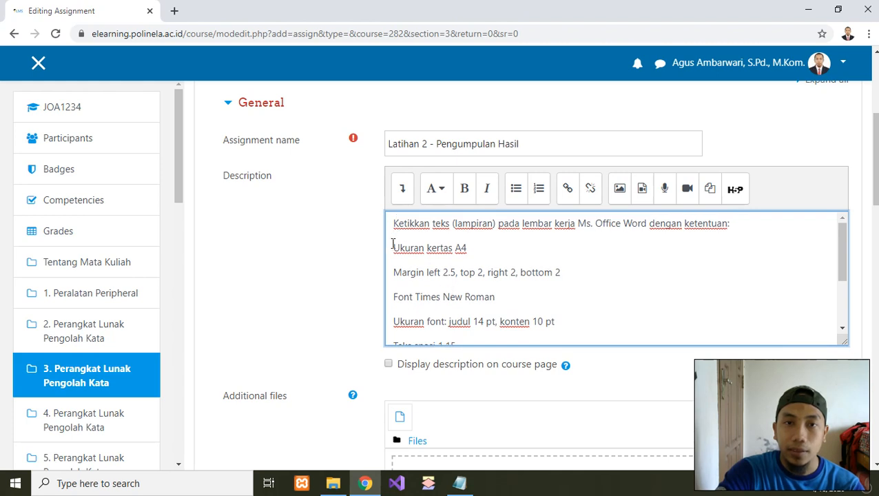
Format the description lines from "Ukuran kertas A4" to "Menerapkan: Header, footer..." as a numbered list.
{"action": "left_click", "coordinate": [393, 245]}
{"action": "left_click_drag", "start_coordinate": [391, 248], "coordinate": [471, 249]}
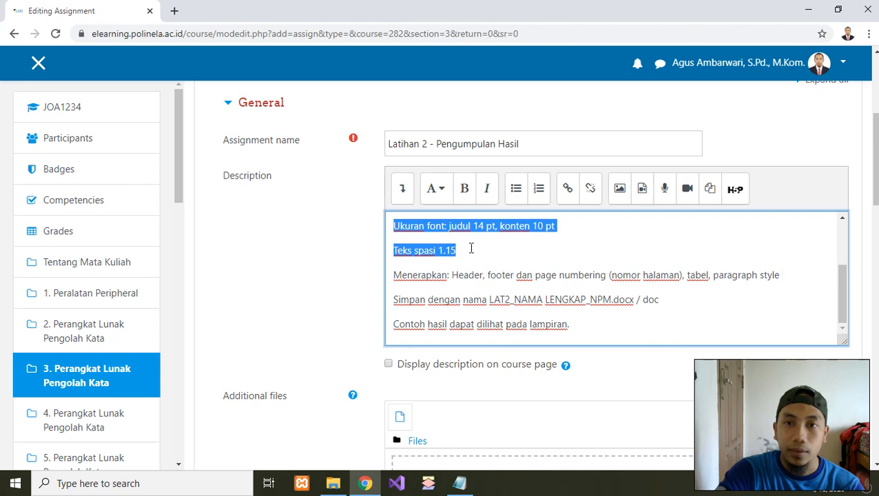
{"action": "left_click_drag", "start_coordinate": [598, 257], "coordinate": [791, 260]}
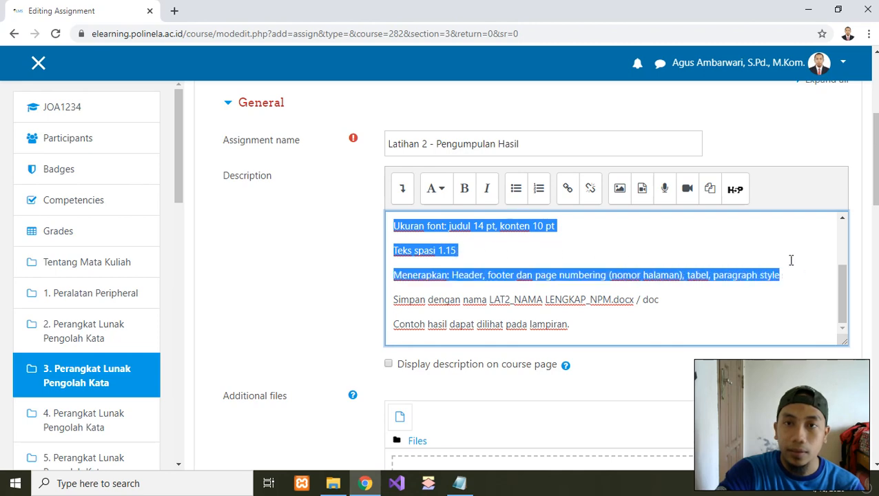
{"action": "left_click", "coordinate": [539, 189]}
{"action": "left_click", "coordinate": [485, 274]}
{"action": "scroll", "coordinate": [484, 282], "scroll_direction": "up", "scroll_amount": 2}
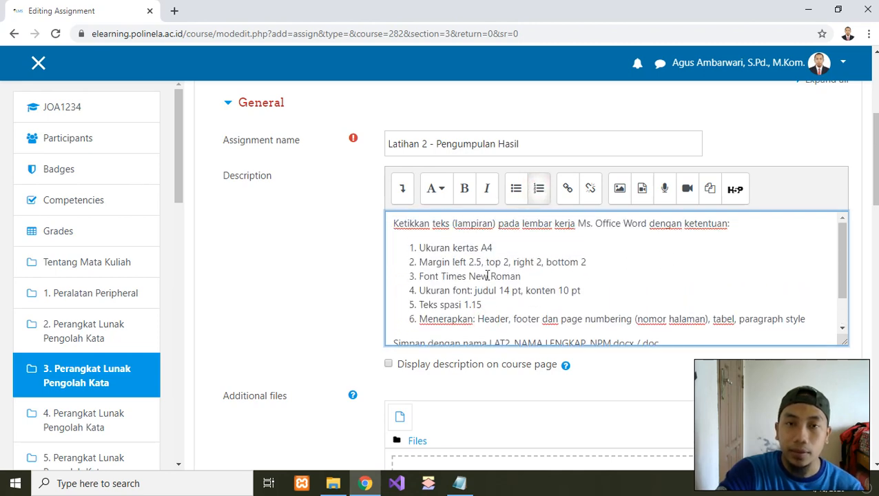
{"action": "left_click", "coordinate": [573, 256]}
{"action": "scroll", "coordinate": [572, 251], "scroll_direction": "down", "scroll_amount": 2}
{"action": "left_click", "coordinate": [499, 298]}
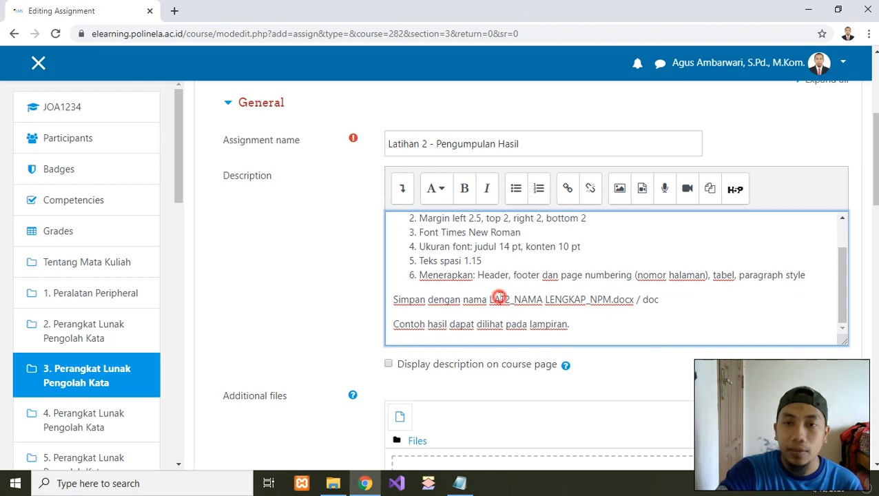
Enable displaying the assignment description on the course page.
{"action": "scroll", "coordinate": [544, 293], "scroll_direction": "down", "scroll_amount": 1}
{"action": "left_click", "coordinate": [472, 258]}
{"action": "left_click", "coordinate": [589, 256]}
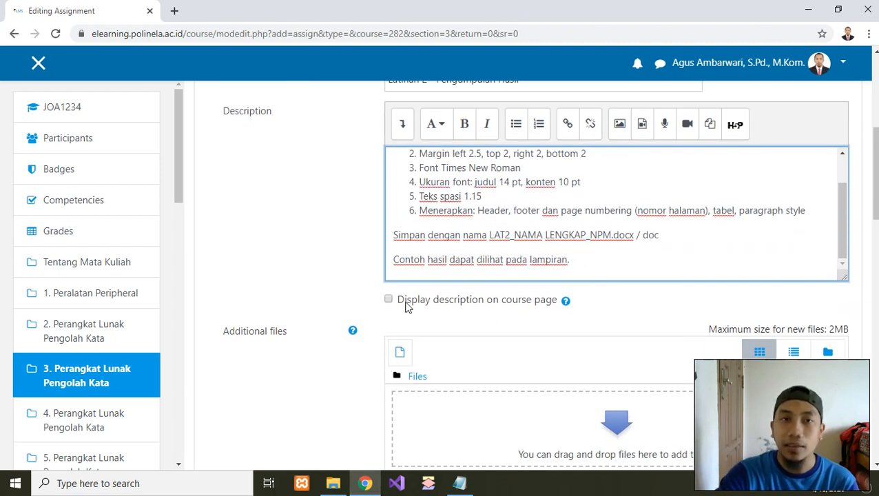
{"action": "scroll", "coordinate": [296, 254], "scroll_direction": "up", "scroll_amount": 2}
{"action": "left_click", "coordinate": [316, 260]}
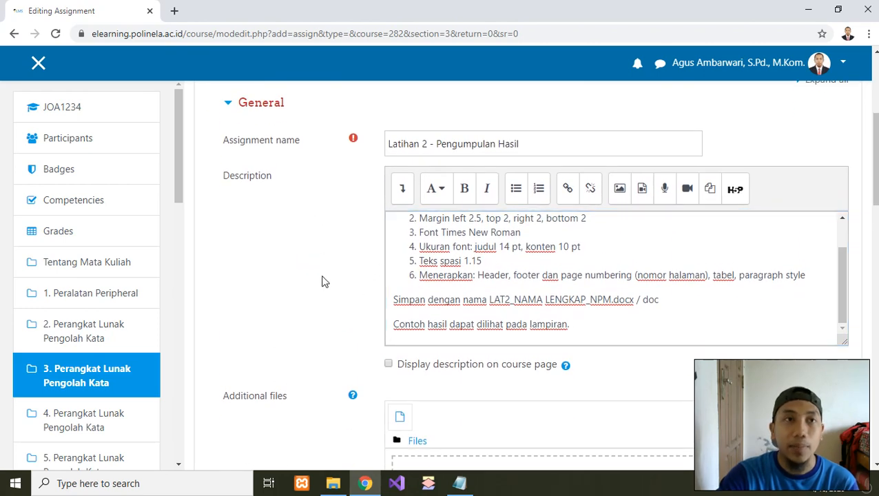
{"action": "scroll", "coordinate": [324, 281], "scroll_direction": "down", "scroll_amount": 1}
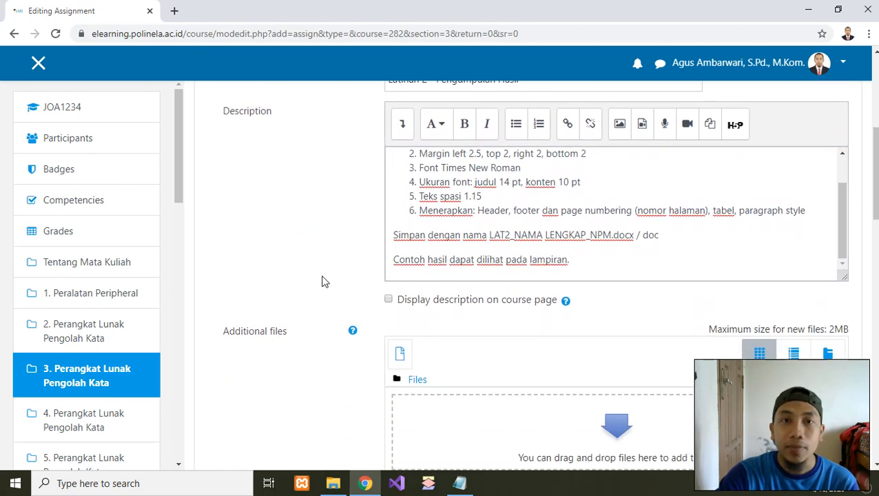
{"action": "left_click", "coordinate": [389, 301]}
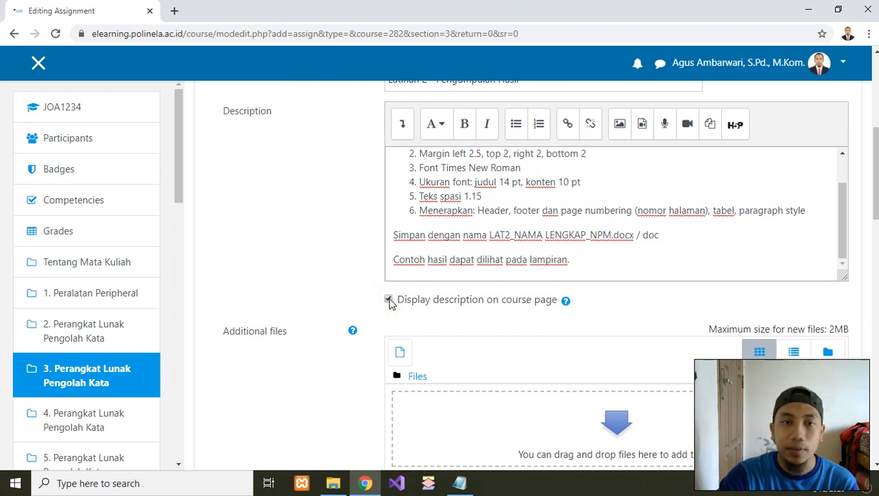
{"action": "left_click", "coordinate": [333, 271]}
Choose Latihan 2.pdf from the Latihan folder as the upload for the assignment's additional files.
{"action": "left_click", "coordinate": [474, 255]}
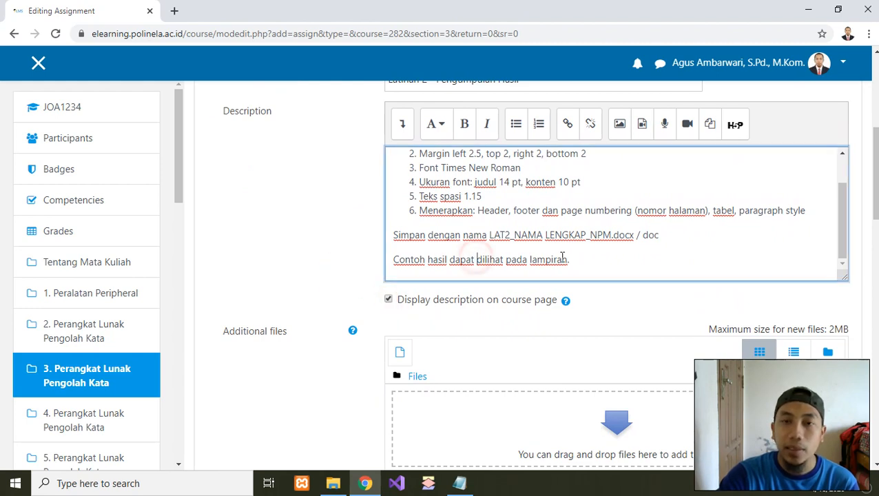
{"action": "left_click", "coordinate": [580, 258]}
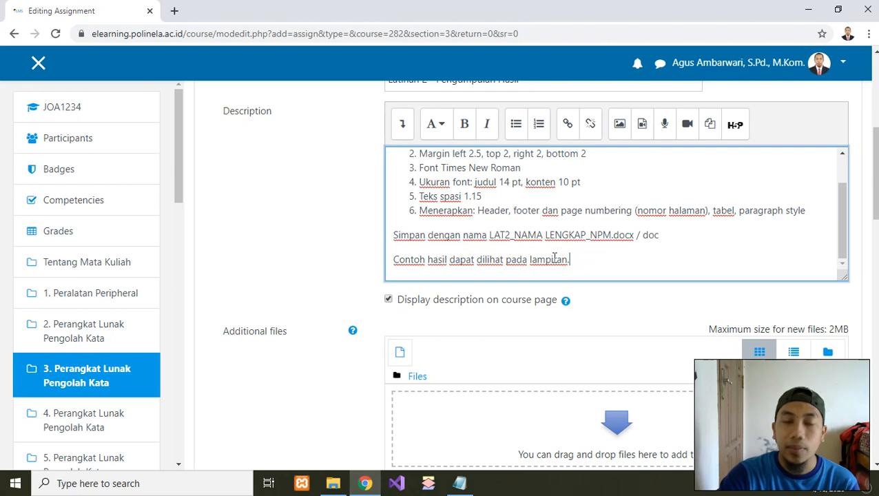
{"action": "scroll", "coordinate": [512, 256], "scroll_direction": "down", "scroll_amount": 2}
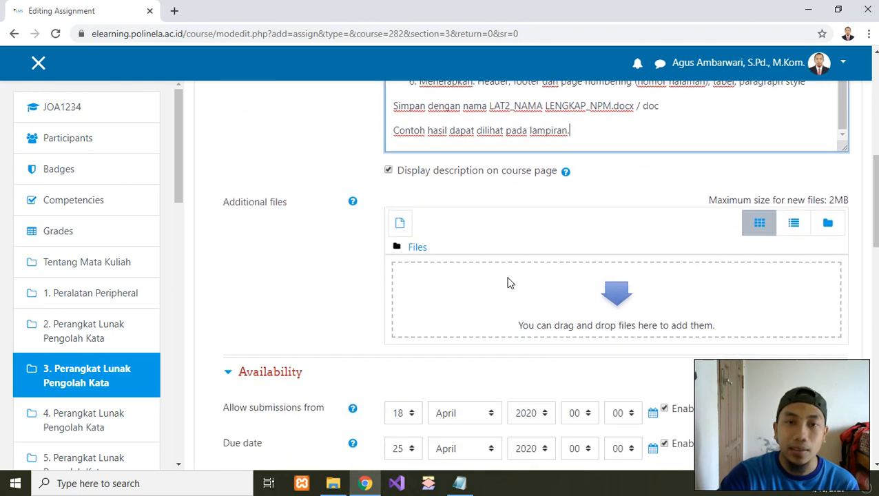
{"action": "left_click", "coordinate": [519, 295]}
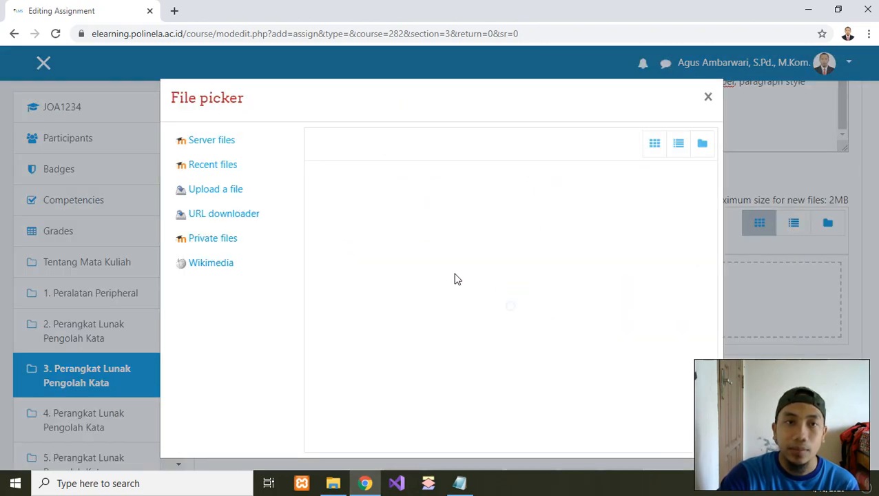
{"action": "left_click", "coordinate": [364, 222]}
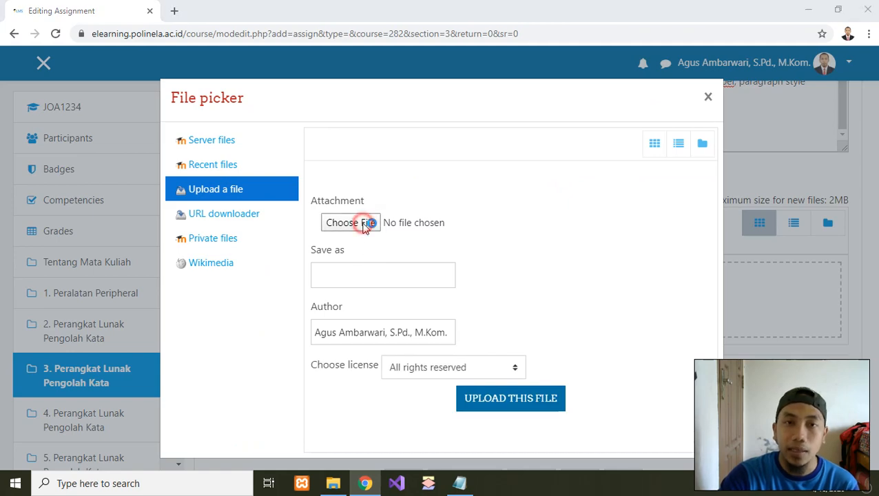
{"action": "left_click", "coordinate": [153, 131]}
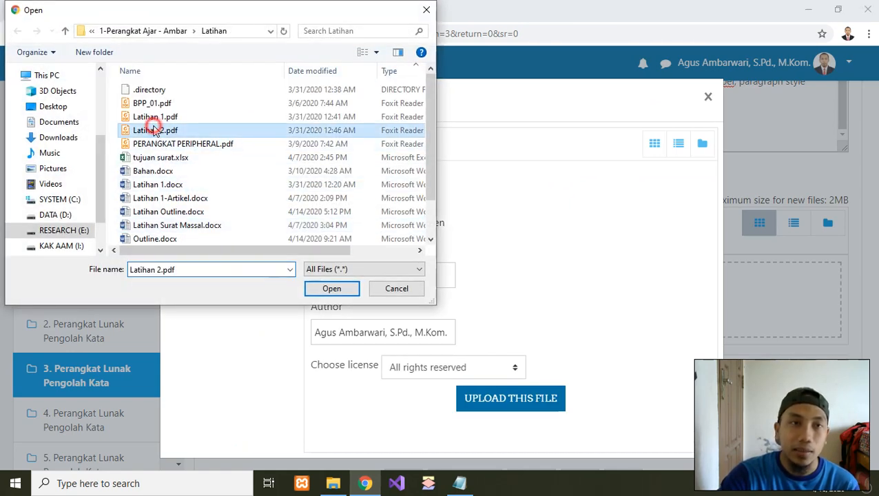
{"action": "left_click", "coordinate": [337, 292]}
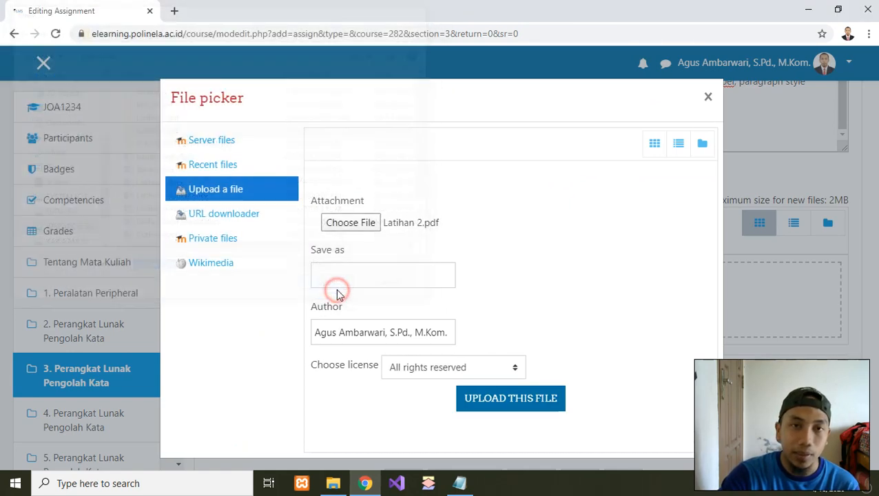
Upload the chosen PDF under the name "Latihan 2 - Contoh Hasil".
{"action": "left_click", "coordinate": [402, 285]}
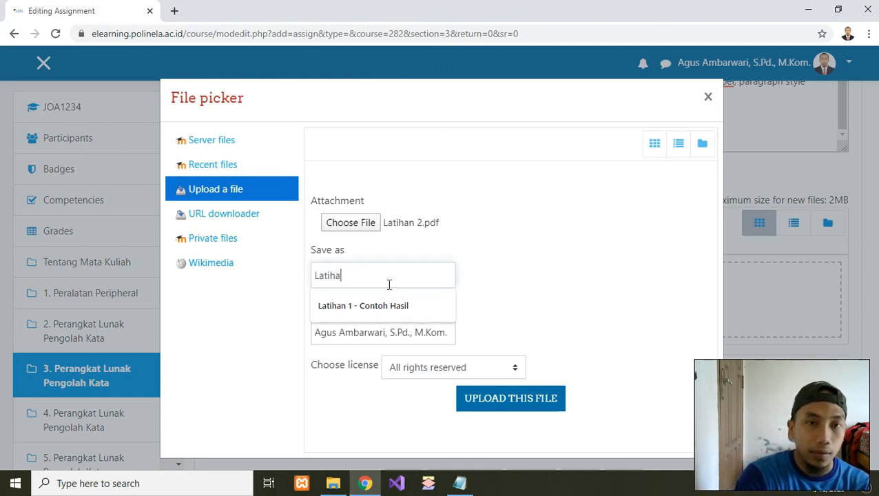
{"action": "type", "text": "Latihan 2 - Contoh"}
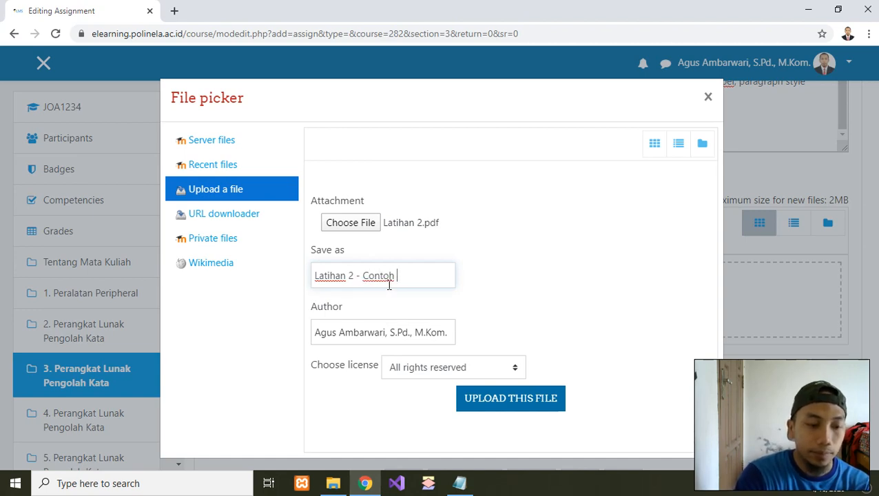
{"action": "type", "text": " Hasil"}
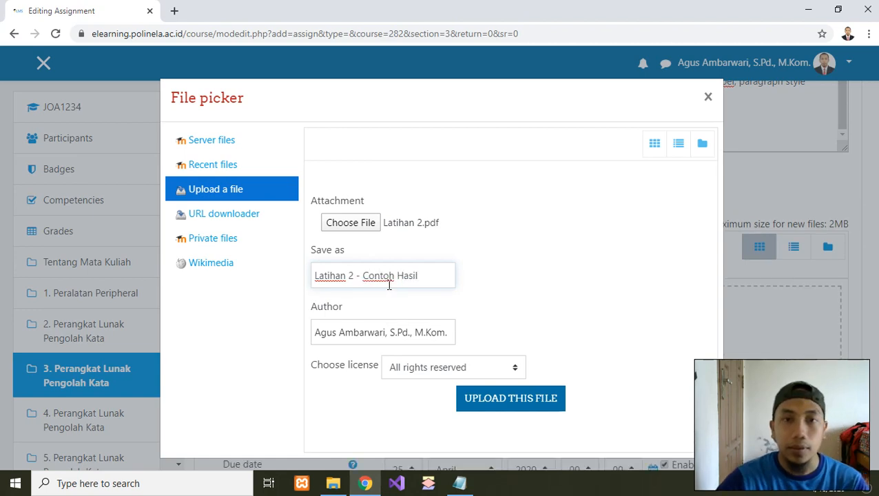
{"action": "left_click", "coordinate": [529, 398]}
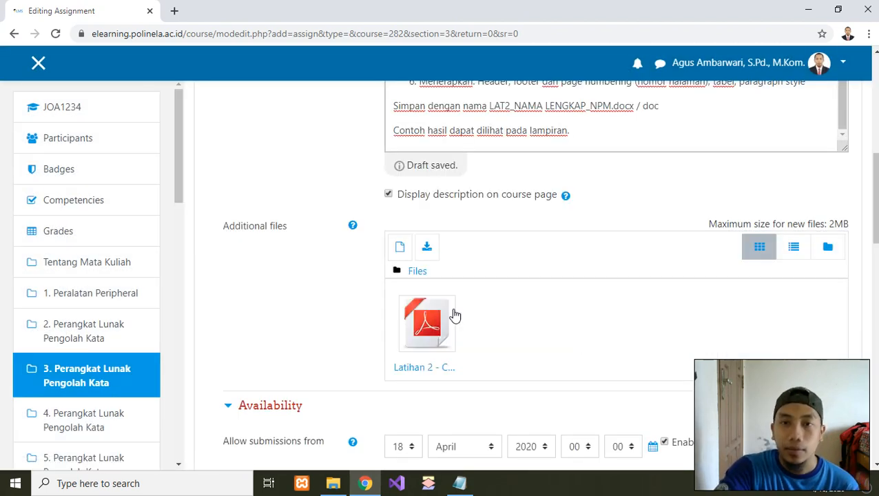
Set the hour from which submissions are allowed to 08.
{"action": "scroll", "coordinate": [365, 317], "scroll_direction": "down", "scroll_amount": 2}
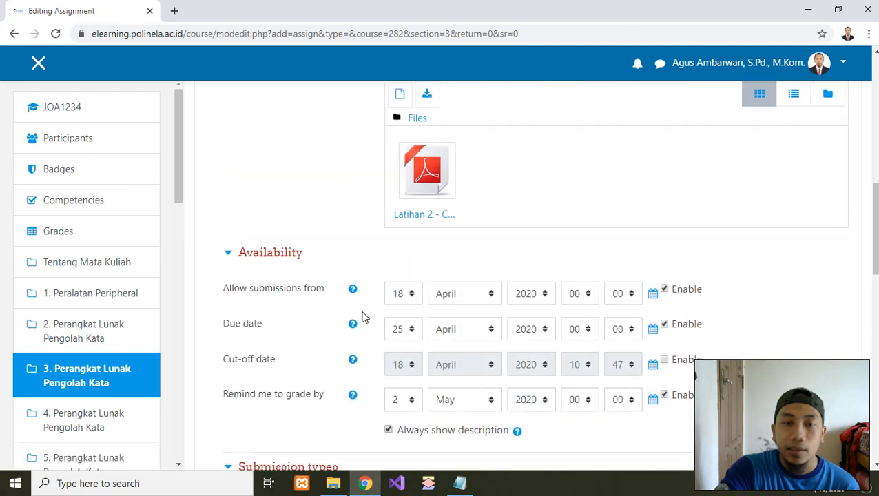
{"action": "scroll", "coordinate": [296, 316], "scroll_direction": "down", "scroll_amount": 1}
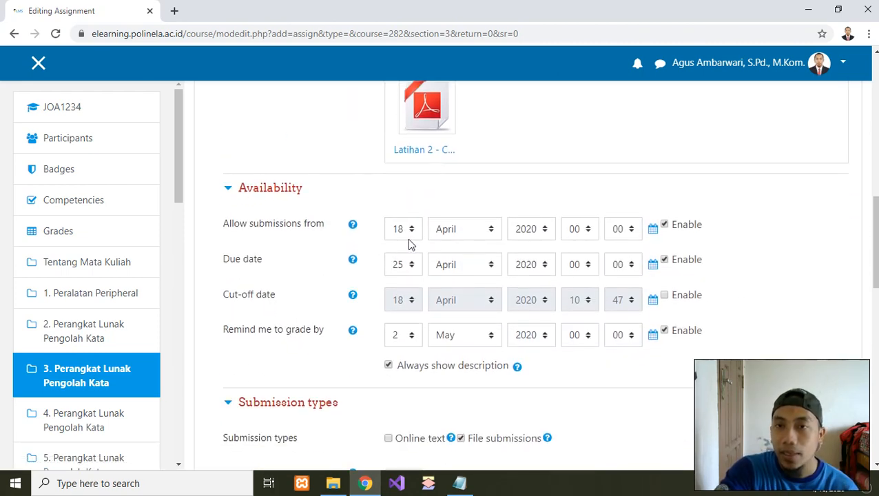
{"action": "left_click", "coordinate": [587, 233]}
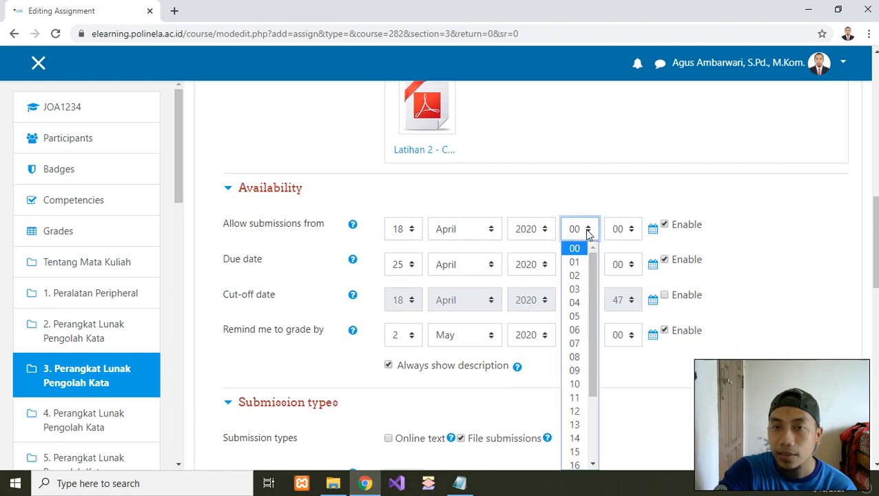
{"action": "left_click_drag", "start_coordinate": [590, 254], "coordinate": [592, 290]}
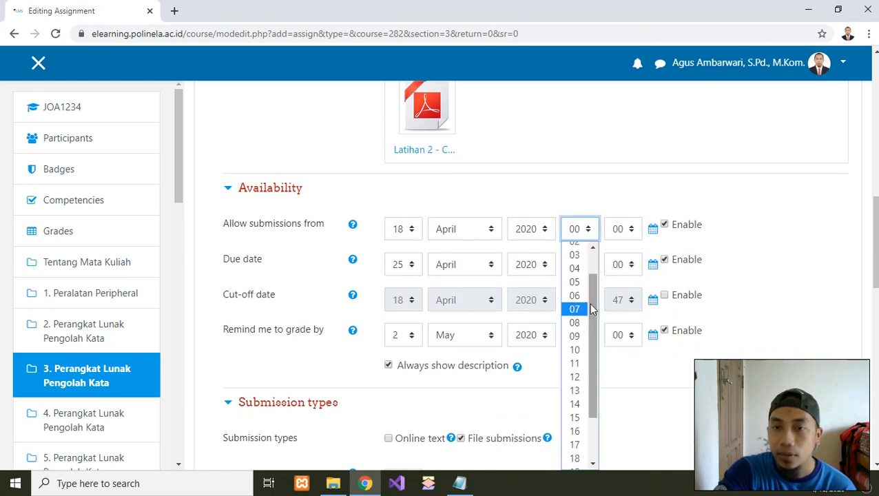
{"action": "left_click", "coordinate": [579, 322]}
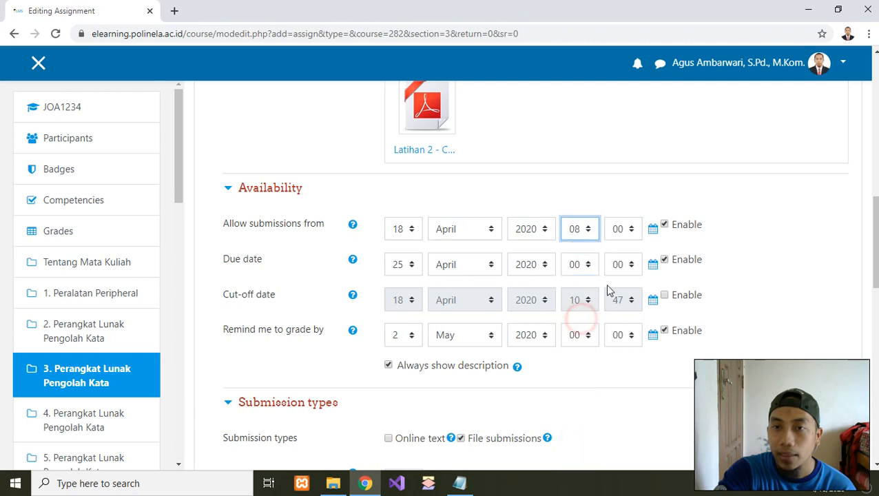
{"action": "left_click", "coordinate": [791, 266]}
Set the assignment's due date to day 19 and its hour to 17.
{"action": "scroll", "coordinate": [276, 268], "scroll_direction": "down", "scroll_amount": 1}
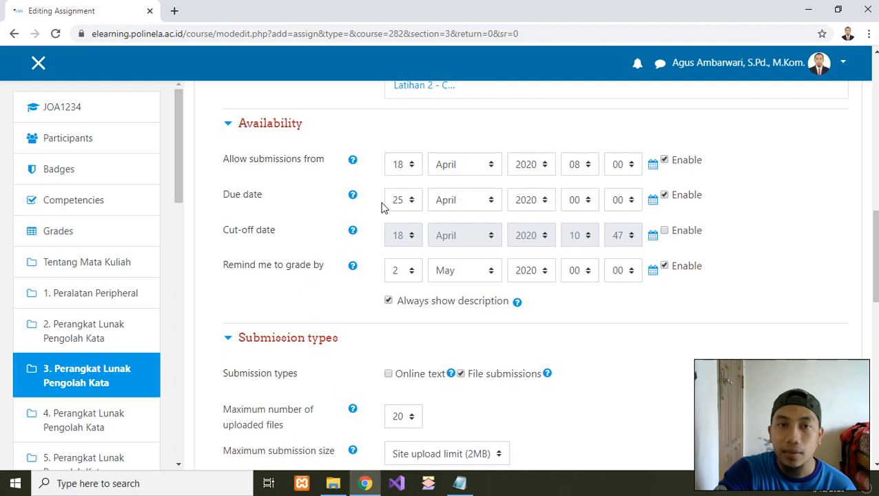
{"action": "left_click", "coordinate": [414, 201]}
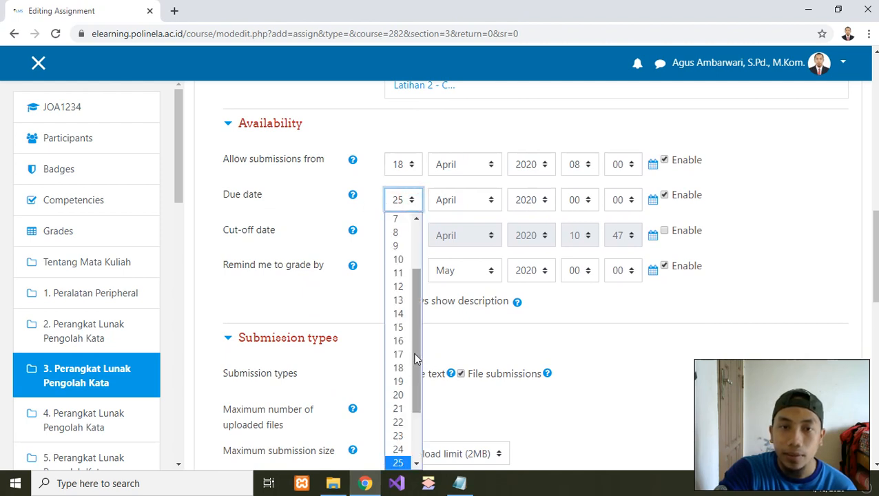
{"action": "scroll", "coordinate": [416, 386], "scroll_direction": "down", "scroll_amount": 1}
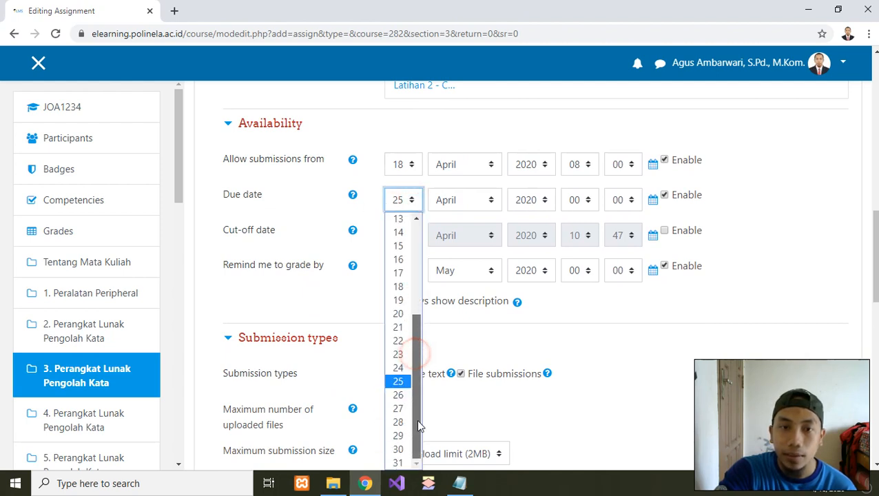
{"action": "left_click", "coordinate": [398, 300]}
{"action": "left_click", "coordinate": [584, 200]}
{"action": "left_click_drag", "start_coordinate": [593, 220], "coordinate": [591, 238]}
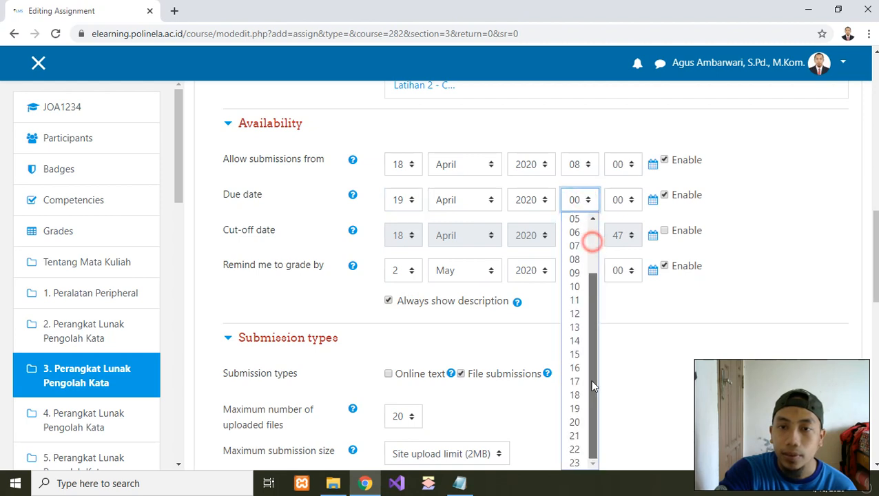
{"action": "left_click", "coordinate": [575, 393]}
{"action": "left_click", "coordinate": [774, 260]}
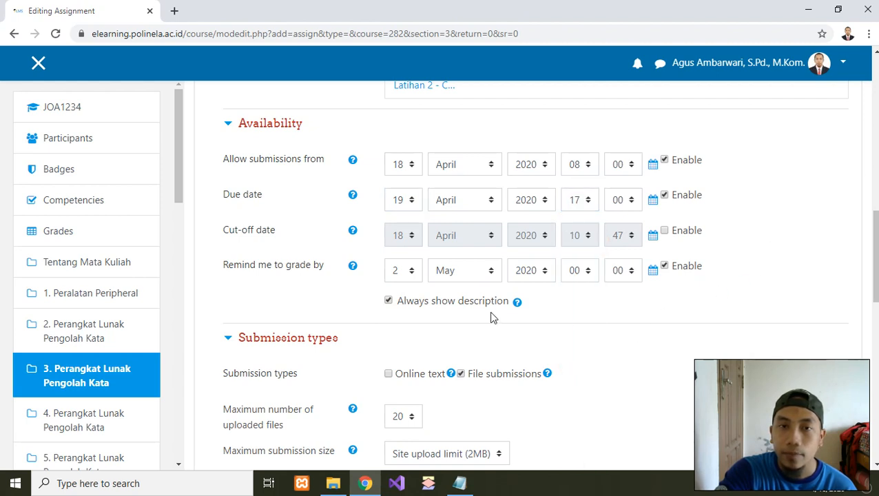
{"action": "scroll", "coordinate": [514, 307], "scroll_direction": "down", "scroll_amount": 1}
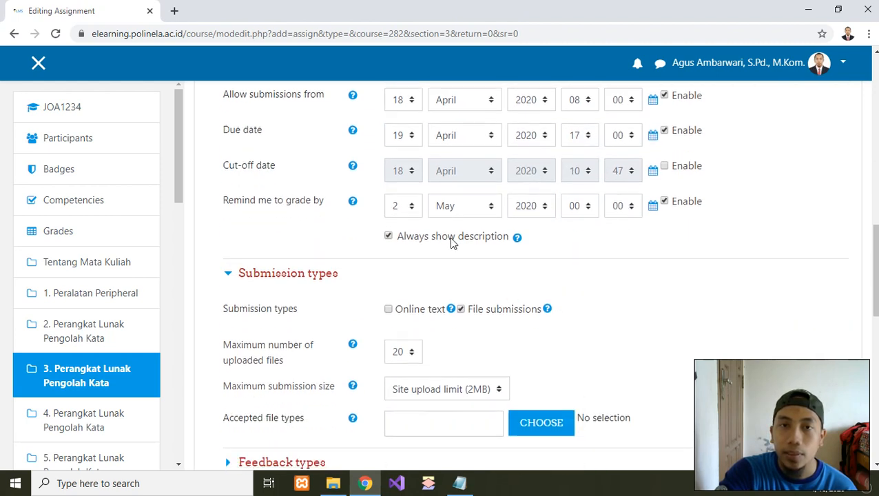
Disable the "Remind me to grade by" date for the assignment.
{"action": "left_click", "coordinate": [664, 201]}
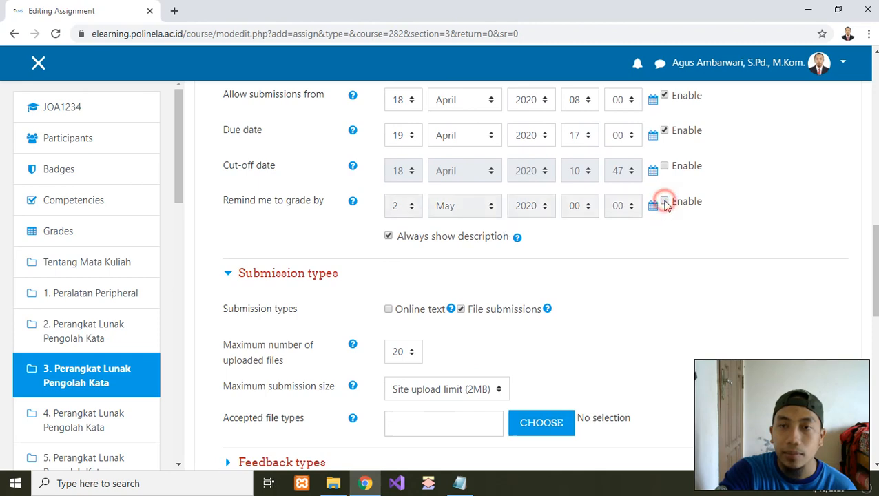
{"action": "scroll", "coordinate": [651, 255], "scroll_direction": "up", "scroll_amount": 1}
{"action": "scroll", "coordinate": [652, 256], "scroll_direction": "down", "scroll_amount": 1}
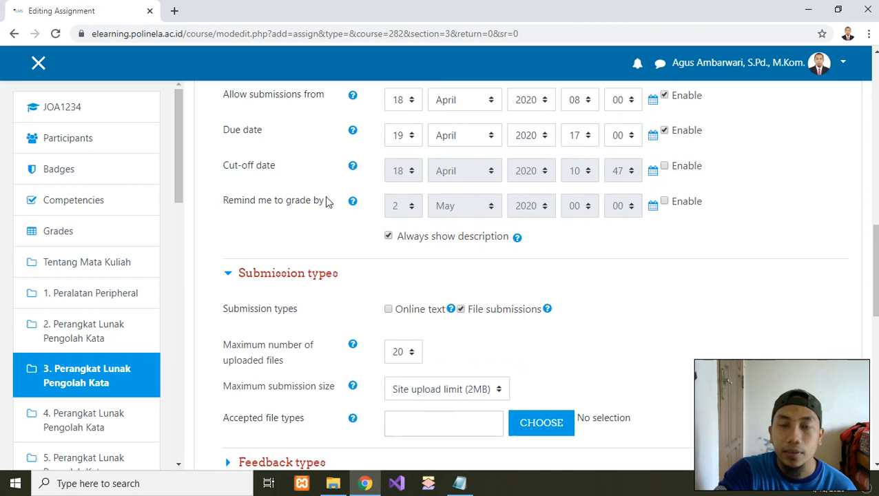
{"action": "scroll", "coordinate": [767, 246], "scroll_direction": "up", "scroll_amount": 1}
{"action": "scroll", "coordinate": [766, 246], "scroll_direction": "down", "scroll_amount": 2}
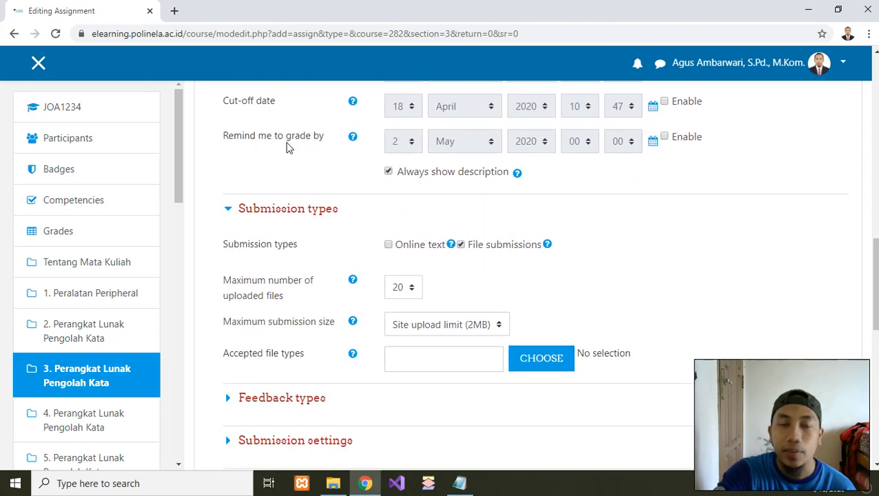
Set the maximum number of uploaded files for the assignment's submissions to 1.
{"action": "scroll", "coordinate": [412, 182], "scroll_direction": "down", "scroll_amount": 1}
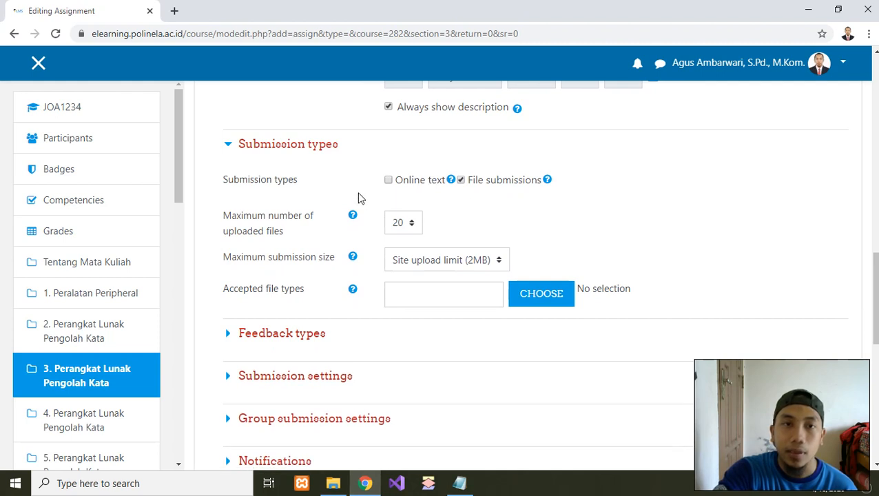
{"action": "left_click", "coordinate": [411, 227]}
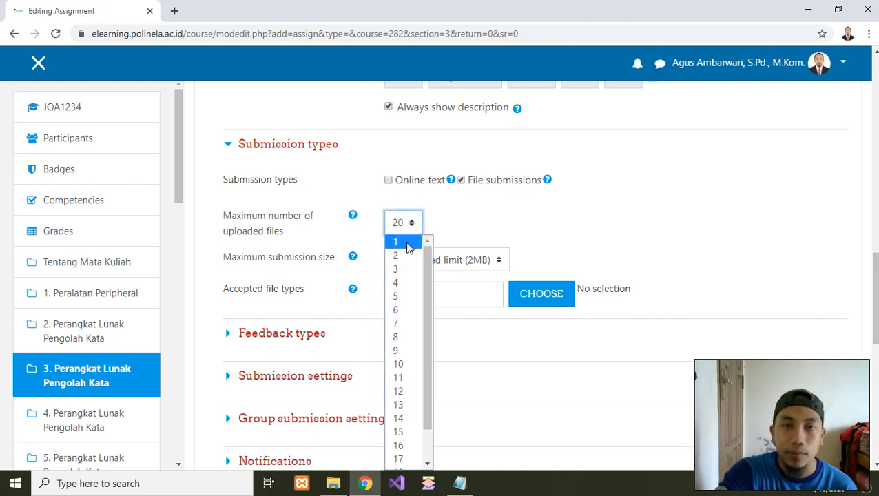
{"action": "left_click", "coordinate": [407, 242]}
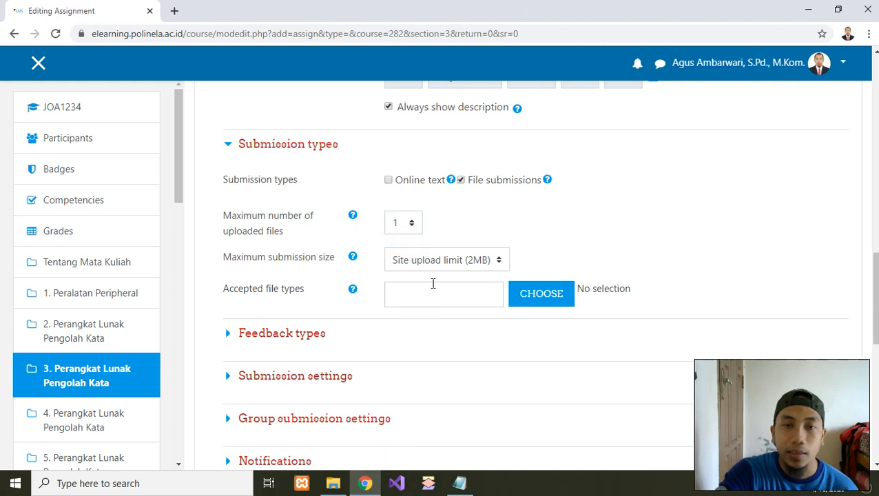
Enter ".doc, .docx" as the accepted file types for the assignment's file submissions.
{"action": "scroll", "coordinate": [482, 262], "scroll_direction": "down", "scroll_amount": 1}
{"action": "left_click", "coordinate": [425, 232]}
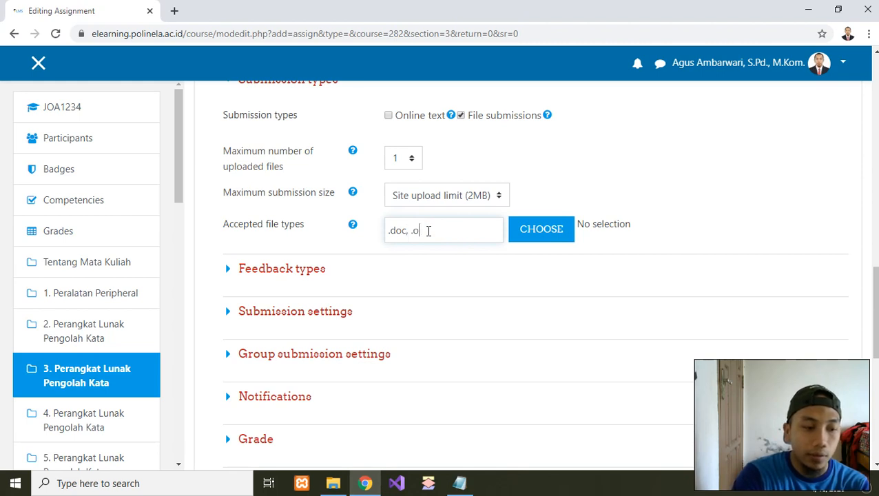
{"action": "type", "text": ".doc, .doc"}
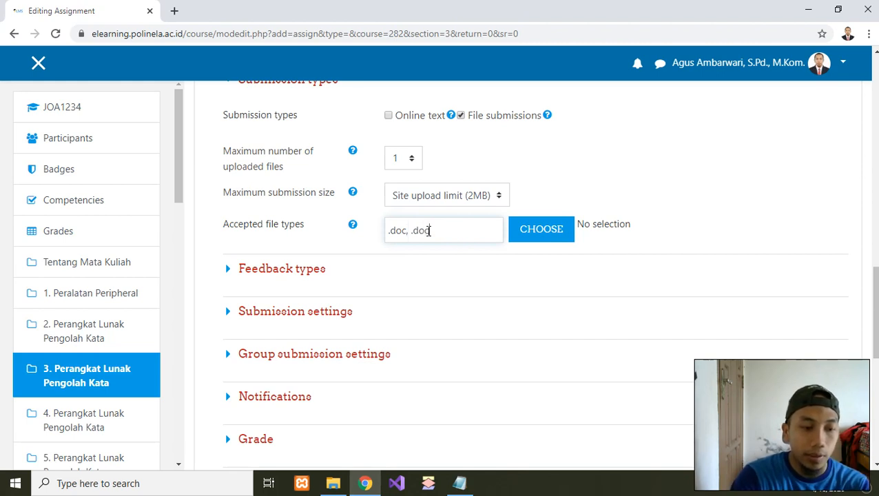
{"action": "type", "text": "x"}
{"action": "left_click", "coordinate": [720, 240]}
{"action": "scroll", "coordinate": [722, 245], "scroll_direction": "down", "scroll_amount": 2}
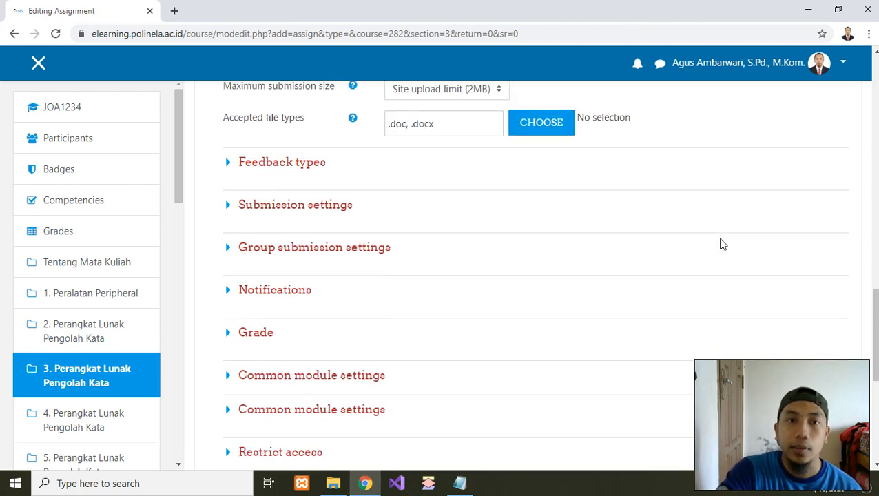
Review the assignment's feedback types, submission settings, group submission settings and notification options.
{"action": "scroll", "coordinate": [359, 180], "scroll_direction": "up", "scroll_amount": 4}
{"action": "scroll", "coordinate": [359, 180], "scroll_direction": "down", "scroll_amount": 3}
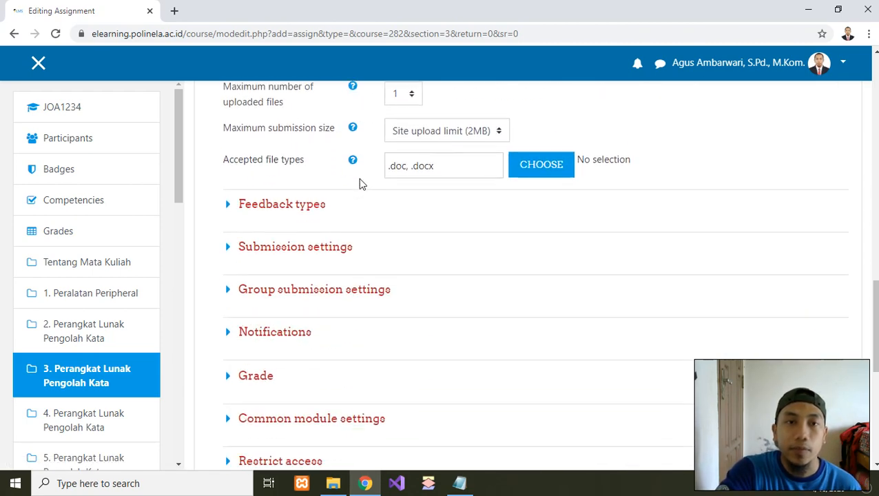
{"action": "left_click", "coordinate": [318, 204]}
{"action": "left_click", "coordinate": [318, 204]}
{"action": "scroll", "coordinate": [338, 219], "scroll_direction": "down", "scroll_amount": 1}
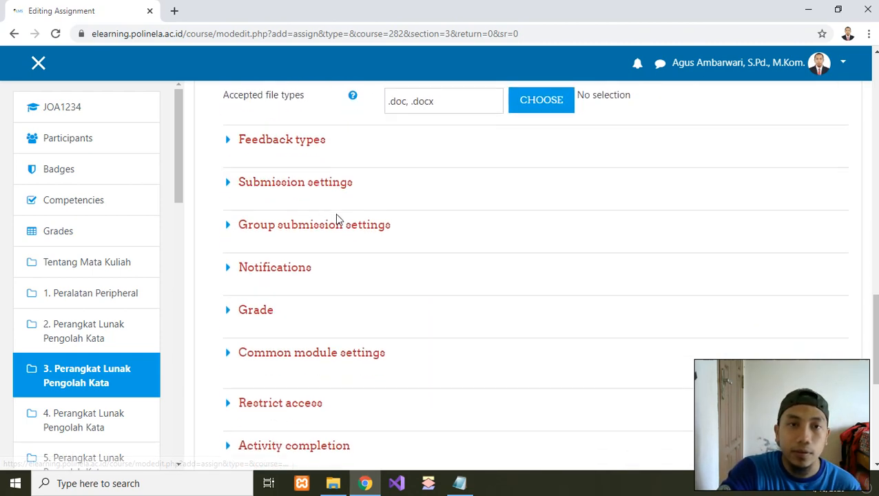
{"action": "left_click", "coordinate": [315, 186]}
{"action": "left_click", "coordinate": [315, 186]}
{"action": "left_click", "coordinate": [316, 186]}
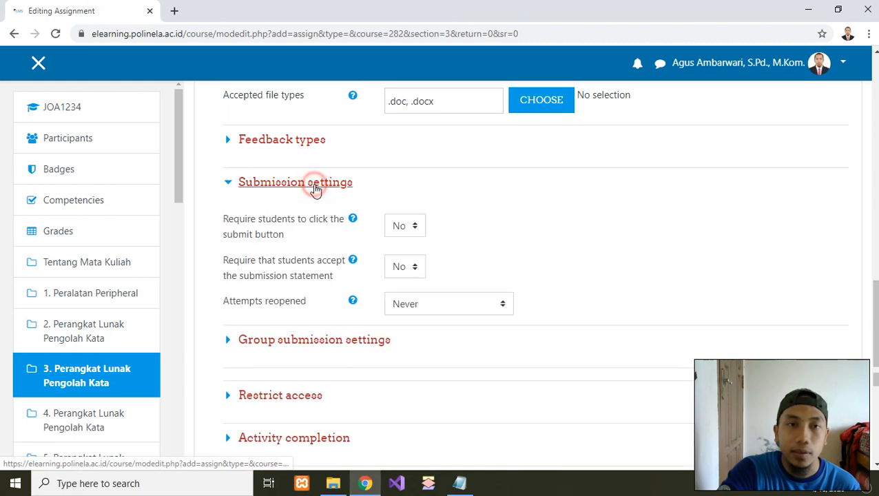
{"action": "left_click", "coordinate": [315, 186]}
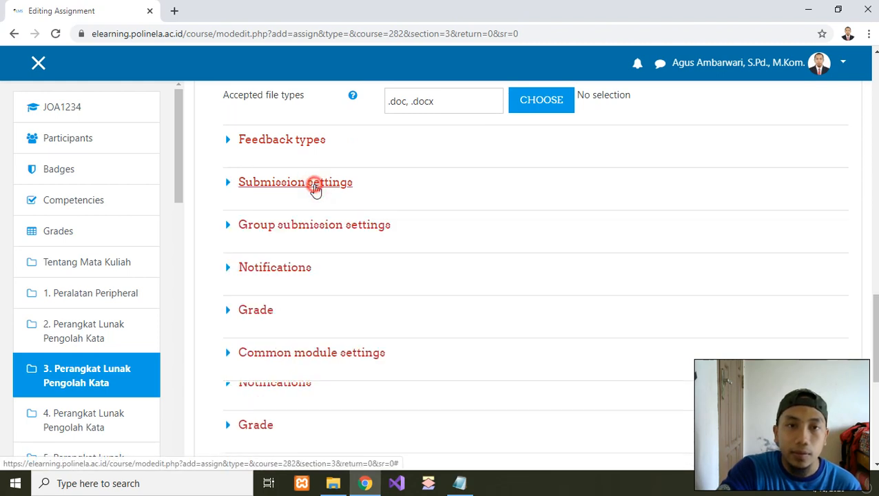
{"action": "left_click", "coordinate": [290, 226]}
{"action": "left_click", "coordinate": [293, 224]}
{"action": "scroll", "coordinate": [308, 238], "scroll_direction": "down", "scroll_amount": 2}
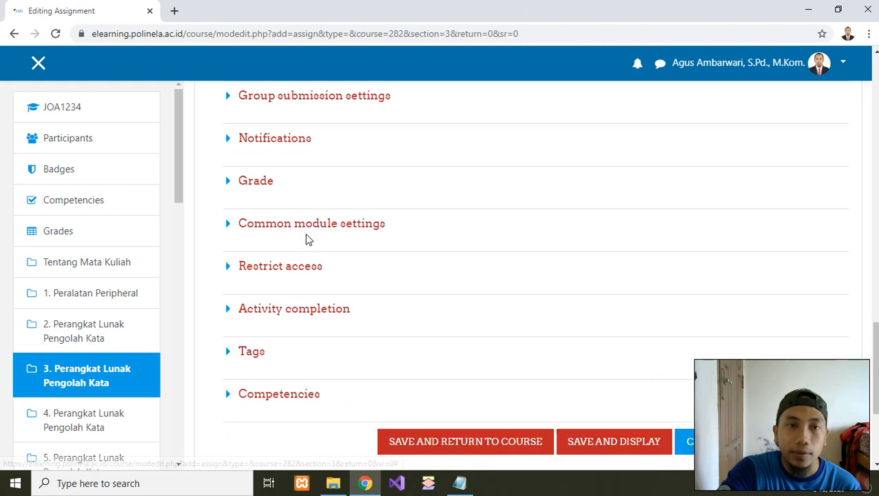
{"action": "left_click", "coordinate": [273, 146]}
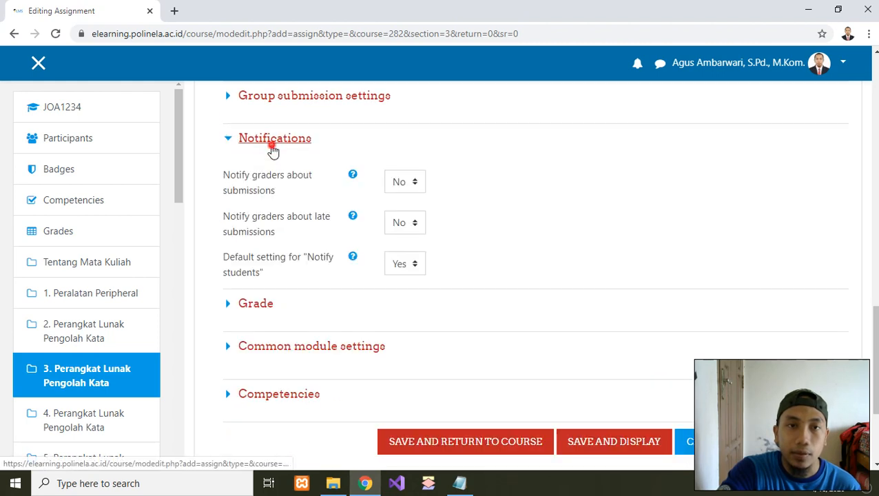
{"action": "left_click", "coordinate": [273, 146]}
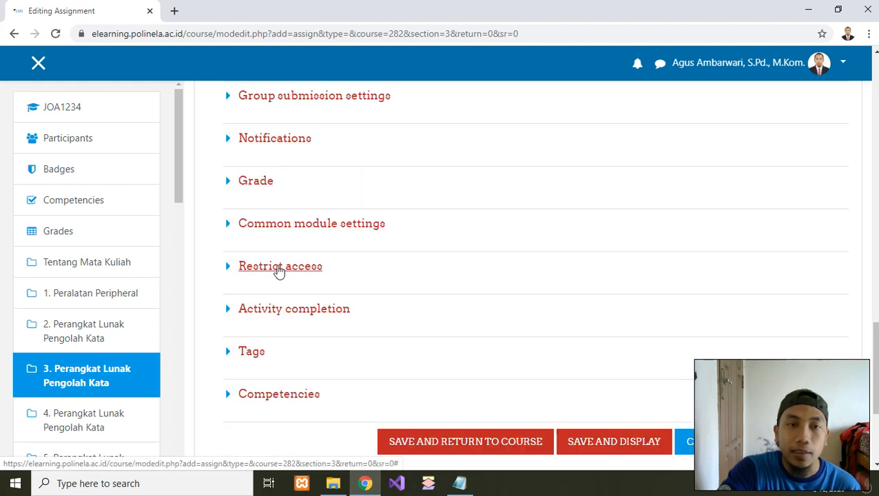
Add an activity completion restriction to the assignment's access restrictions.
{"action": "scroll", "coordinate": [382, 261], "scroll_direction": "up", "scroll_amount": 1}
{"action": "left_click", "coordinate": [285, 330]}
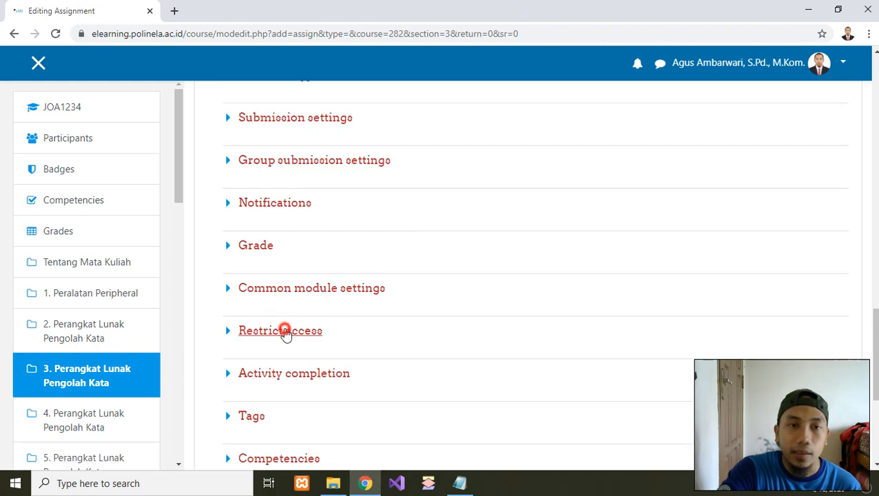
{"action": "scroll", "coordinate": [468, 295], "scroll_direction": "down", "scroll_amount": 1}
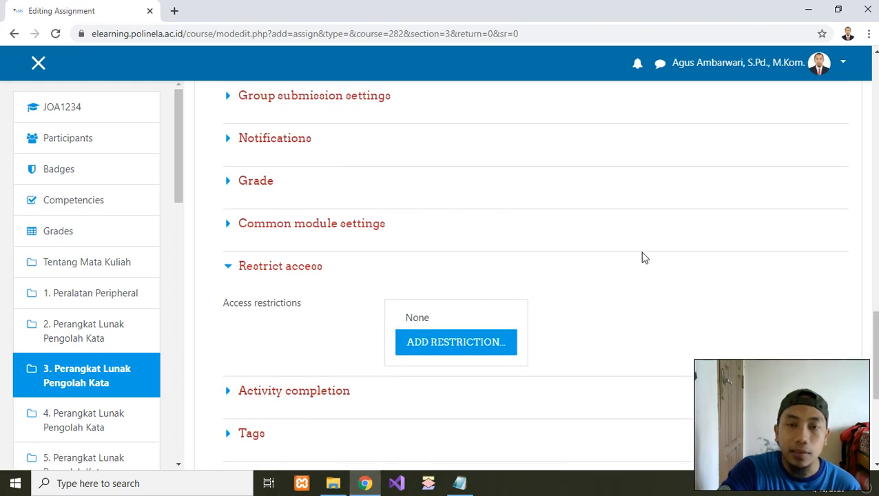
{"action": "scroll", "coordinate": [592, 231], "scroll_direction": "down", "scroll_amount": 1}
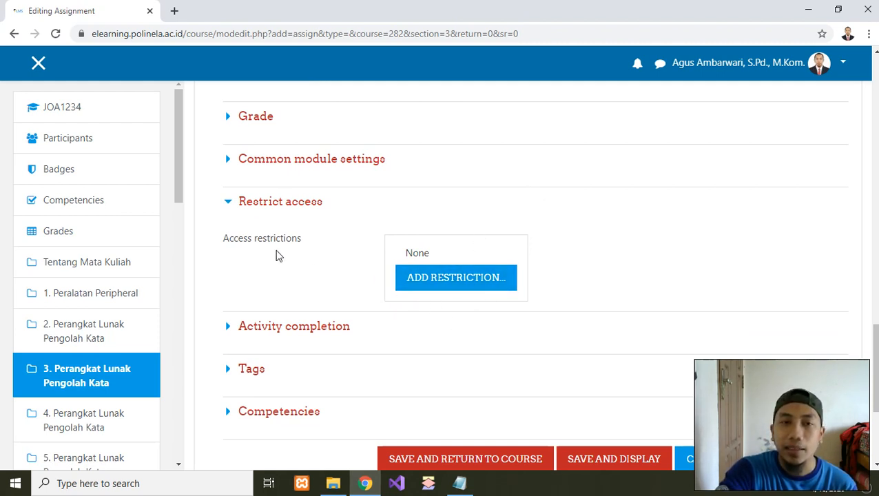
{"action": "left_click", "coordinate": [429, 277]}
{"action": "left_click", "coordinate": [376, 150]}
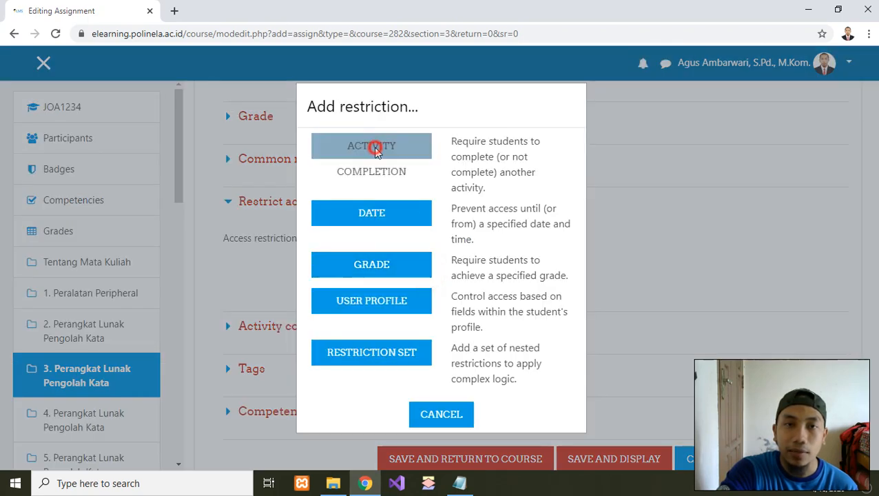
Make the access restriction require that the activity "Latihan 2 - Penjelasan" must be marked complete.
{"action": "scroll", "coordinate": [532, 275], "scroll_direction": "down", "scroll_amount": 1}
{"action": "left_click", "coordinate": [496, 262]}
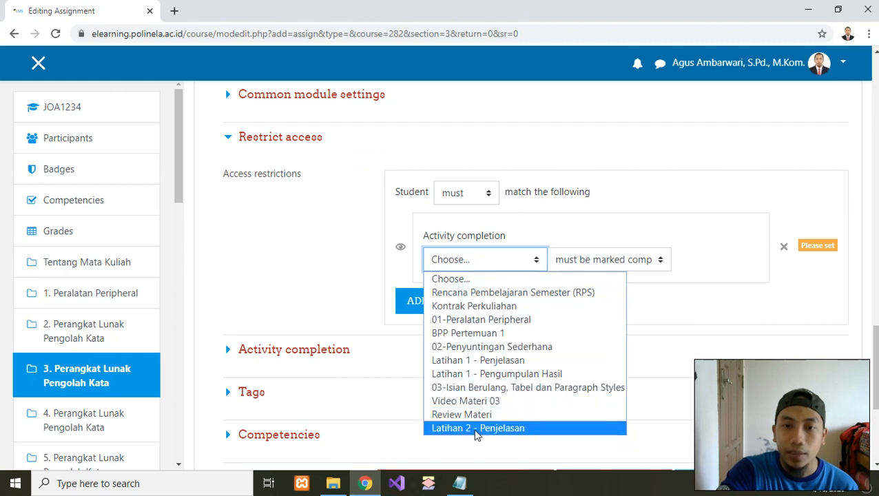
{"action": "left_click", "coordinate": [472, 428]}
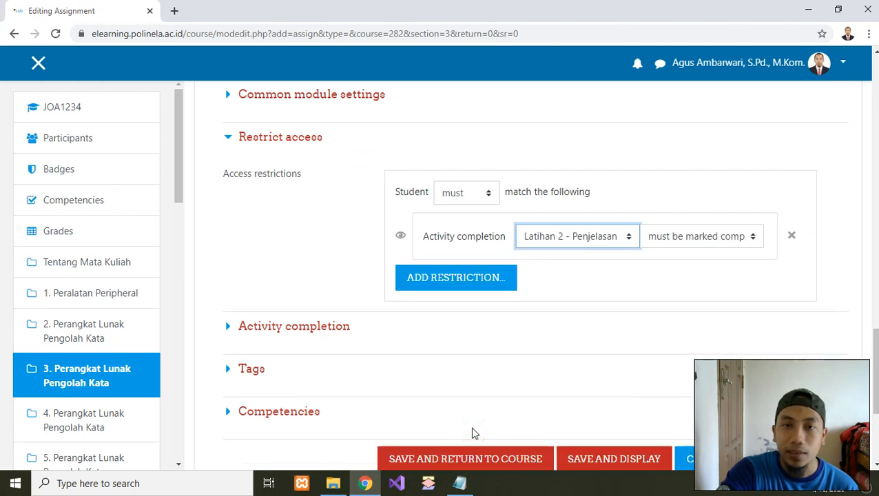
{"action": "left_click", "coordinate": [566, 281]}
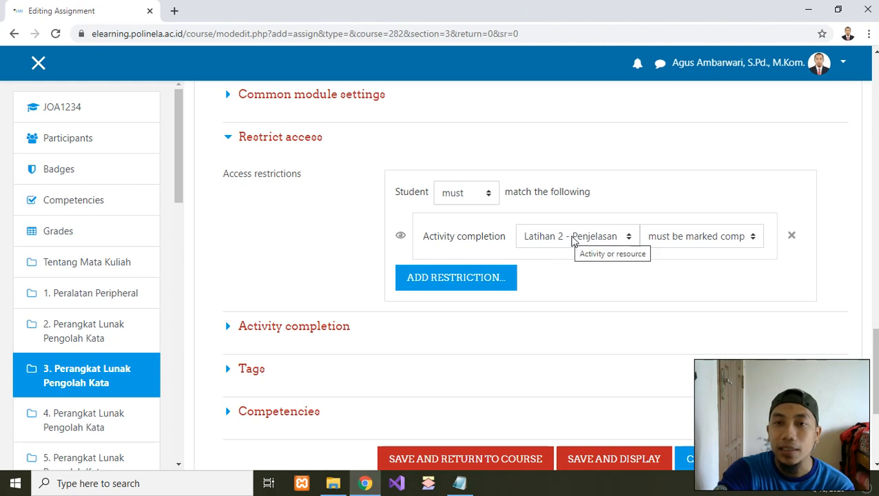
{"action": "left_click", "coordinate": [590, 236]}
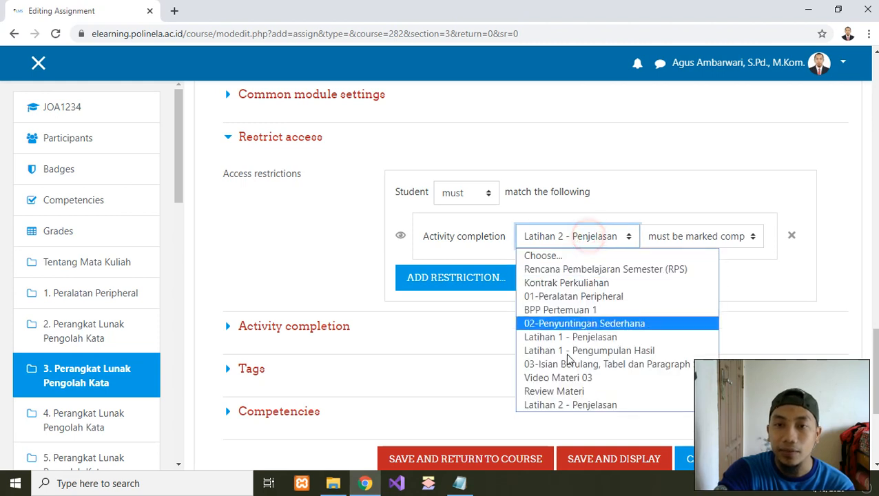
{"action": "left_click", "coordinate": [556, 405]}
{"action": "left_click", "coordinate": [581, 291]}
Save the "Latihan 2 - Pengumpulan Hasil" assignment and return to the course page.
{"action": "scroll", "coordinate": [587, 290], "scroll_direction": "down", "scroll_amount": 1}
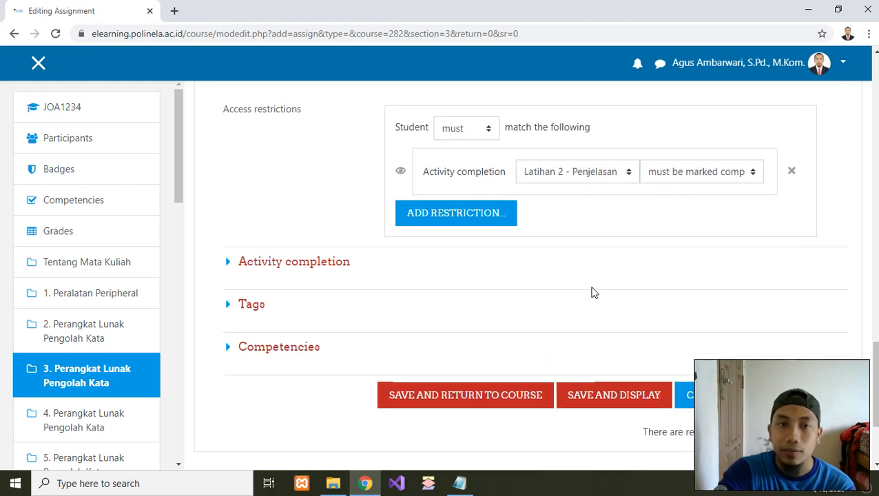
{"action": "scroll", "coordinate": [601, 282], "scroll_direction": "down", "scroll_amount": 1}
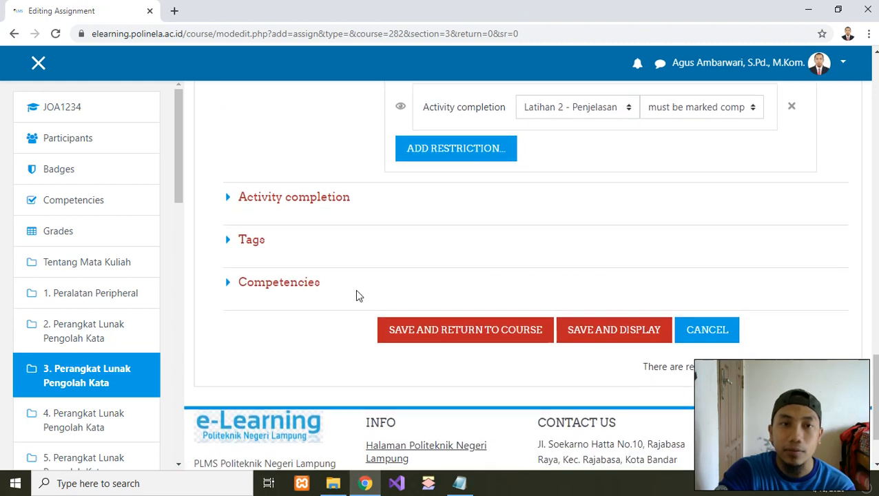
{"action": "left_click", "coordinate": [474, 331]}
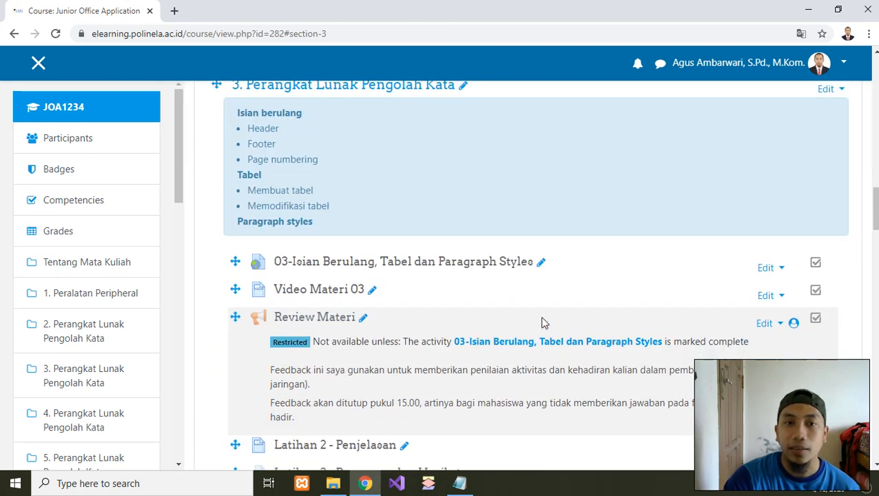
Examine the "Latihan 2 - Pengumpulan Hasil" entry in section 3, including its access restriction and instructions.
{"action": "scroll", "coordinate": [542, 323], "scroll_direction": "down", "scroll_amount": 3}
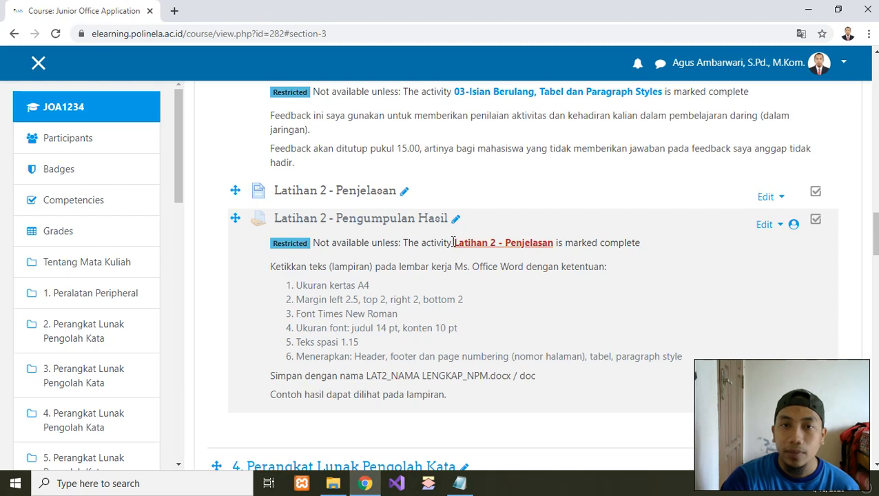
{"action": "left_click_drag", "start_coordinate": [446, 243], "coordinate": [553, 267]}
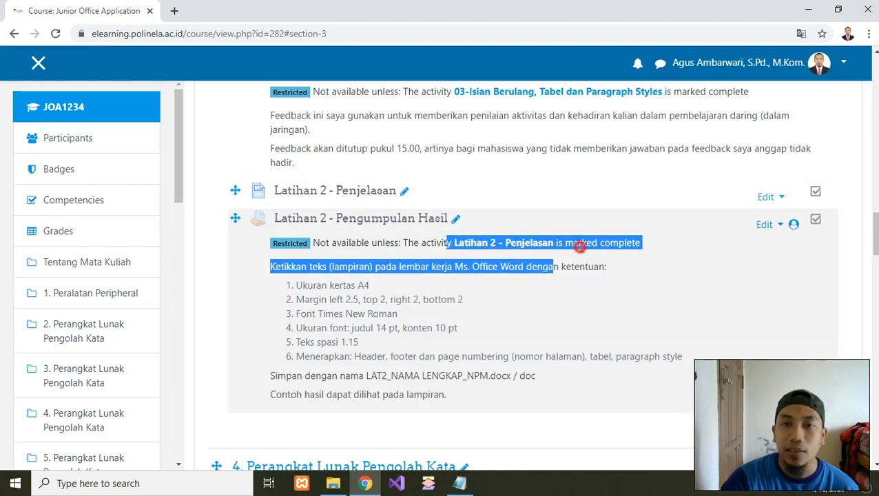
{"action": "left_click", "coordinate": [580, 246]}
{"action": "left_click_drag", "start_coordinate": [572, 242], "coordinate": [636, 246]}
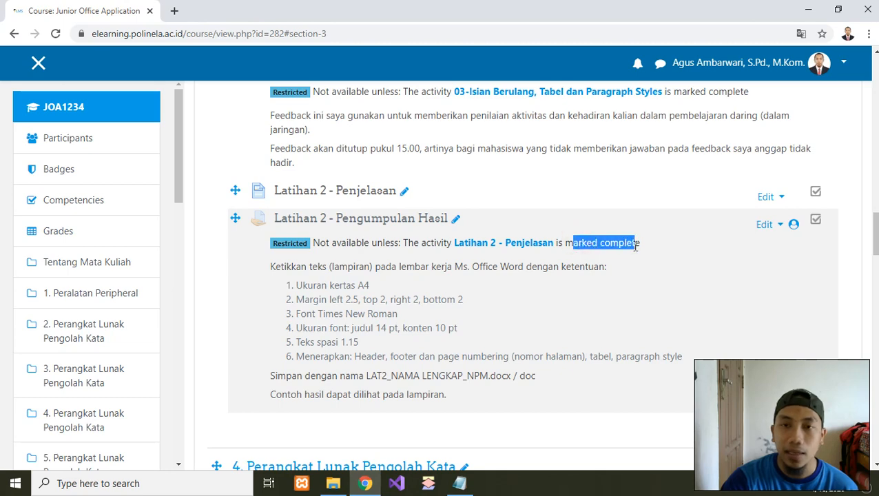
{"action": "left_click", "coordinate": [363, 245]}
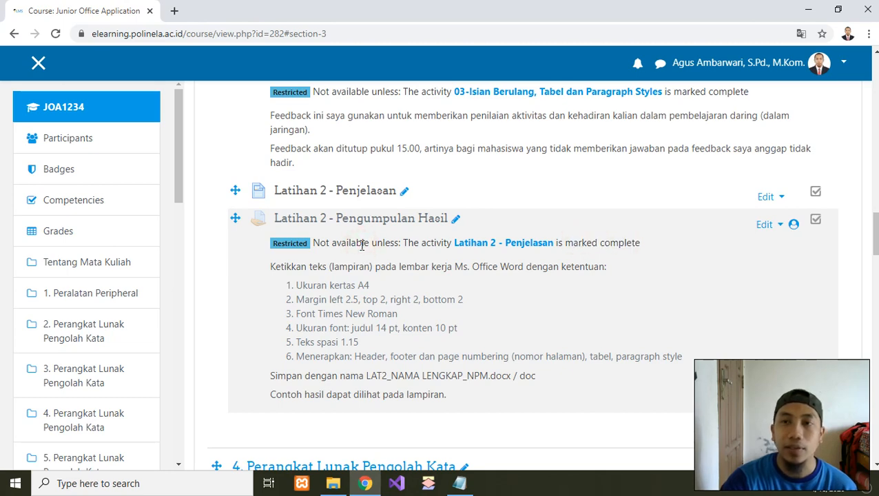
{"action": "scroll", "coordinate": [419, 306], "scroll_direction": "up", "scroll_amount": 2}
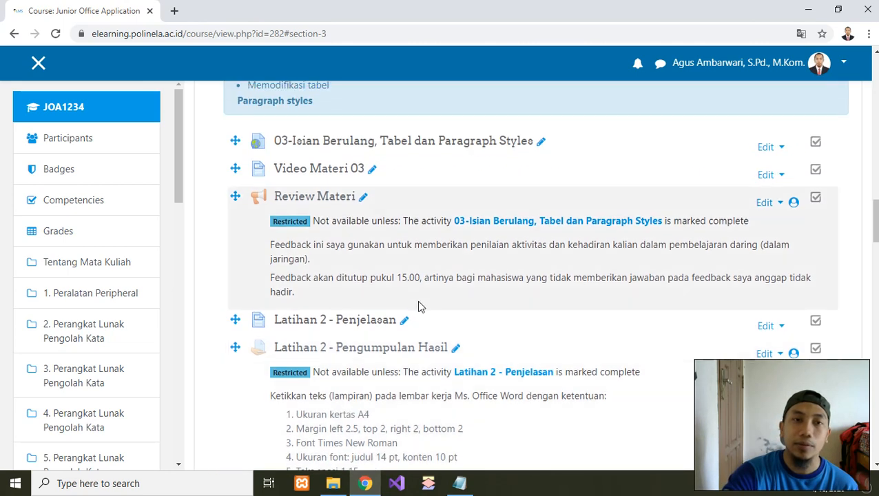
{"action": "scroll", "coordinate": [603, 328], "scroll_direction": "down", "scroll_amount": 2}
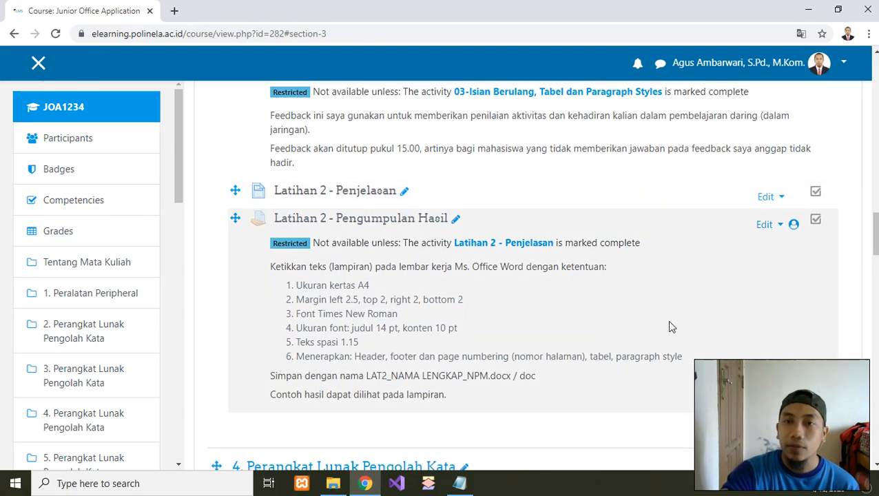
Turn off editing for the Junior Office Application course.
{"action": "scroll", "coordinate": [669, 322], "scroll_direction": "up", "scroll_amount": 10}
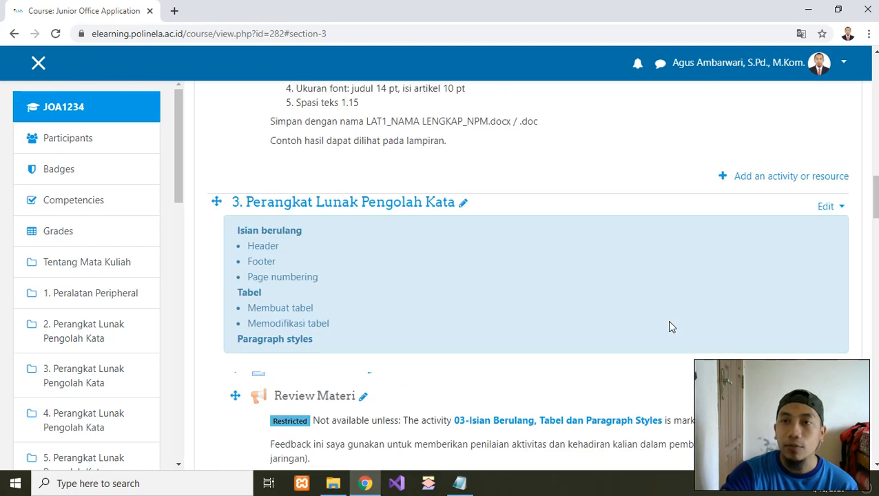
{"action": "scroll", "coordinate": [669, 324], "scroll_direction": "up", "scroll_amount": 6}
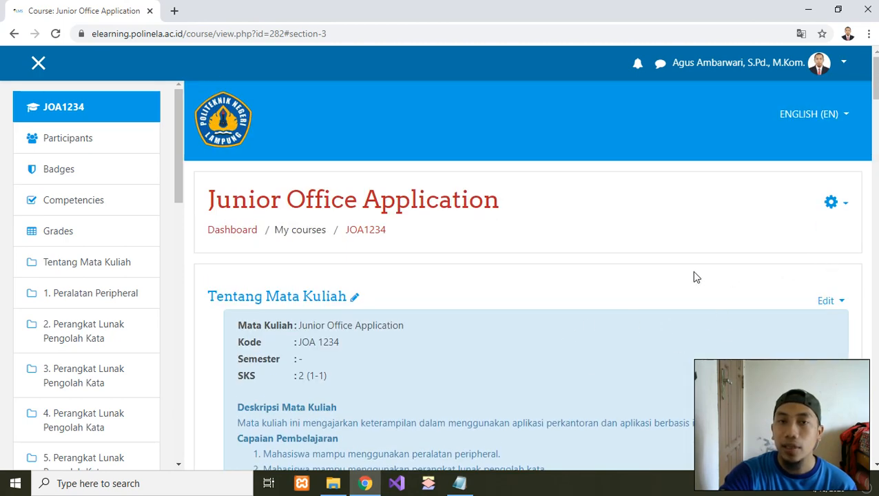
{"action": "left_click", "coordinate": [830, 203]}
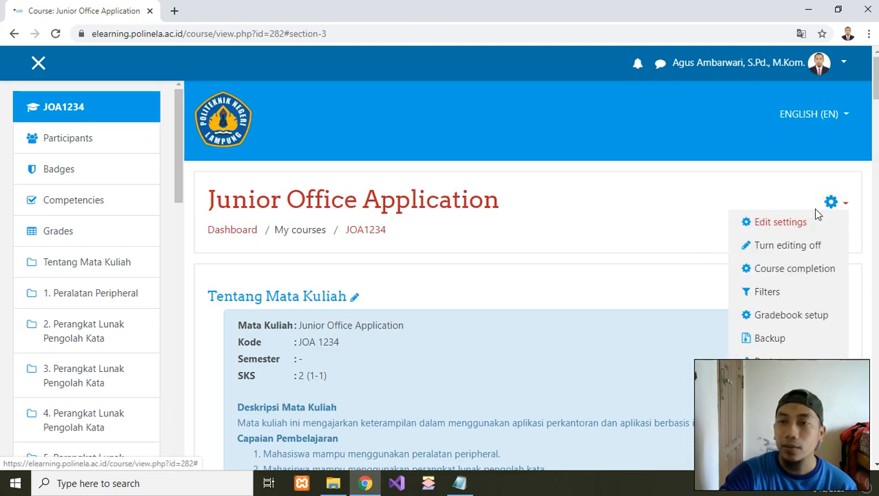
{"action": "left_click", "coordinate": [790, 245]}
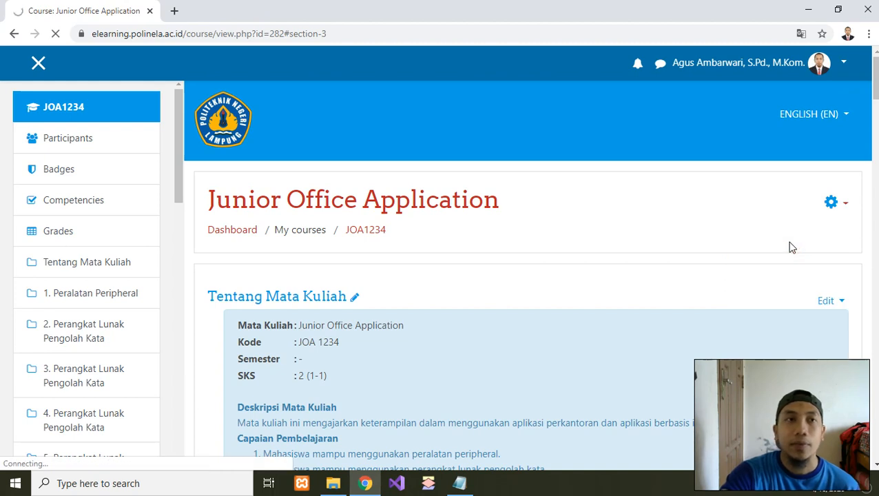